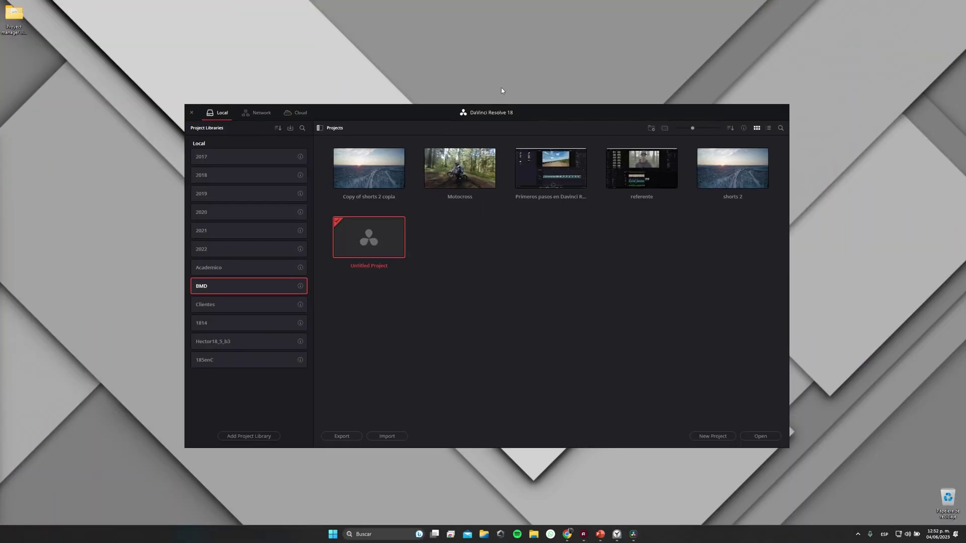
Move the project list window up and to the left.
mouse_move(524, 102)
mouse_down()
mouse_move(492, 98)
mouse_move(454, 64)
mouse_up()
Enlarge the Project Manager, close it to the Edit page, then reopen it with Shift+1.
double_click(455, 64)
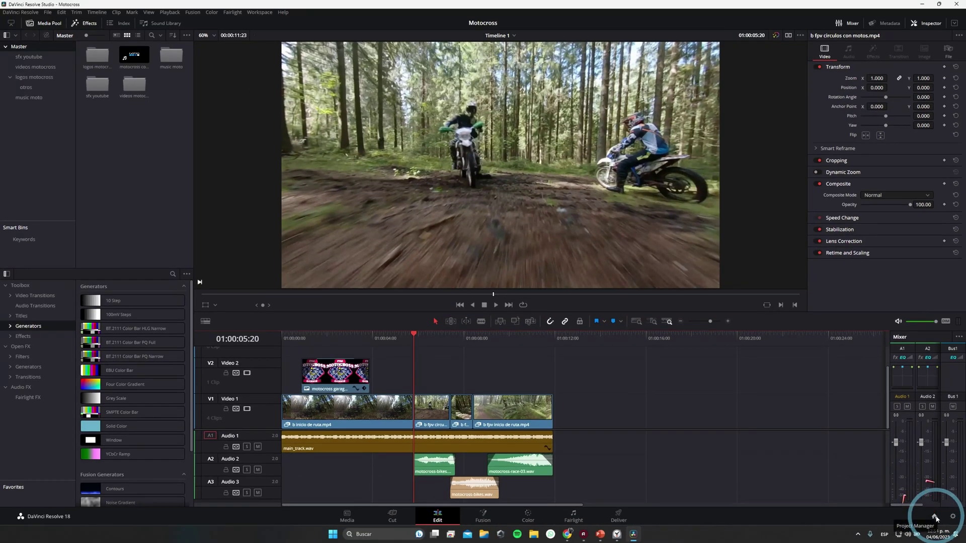
click(935, 517)
click(127, 78)
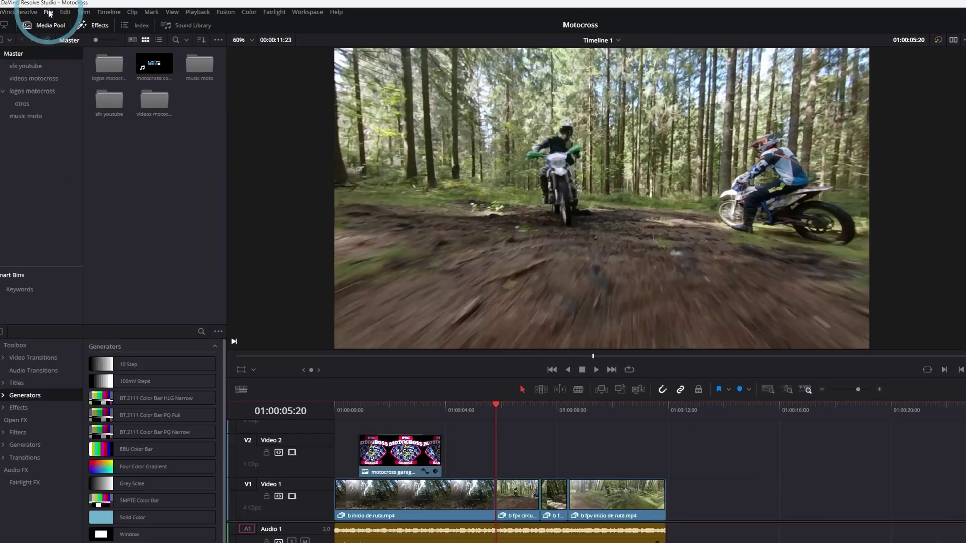
click(48, 12)
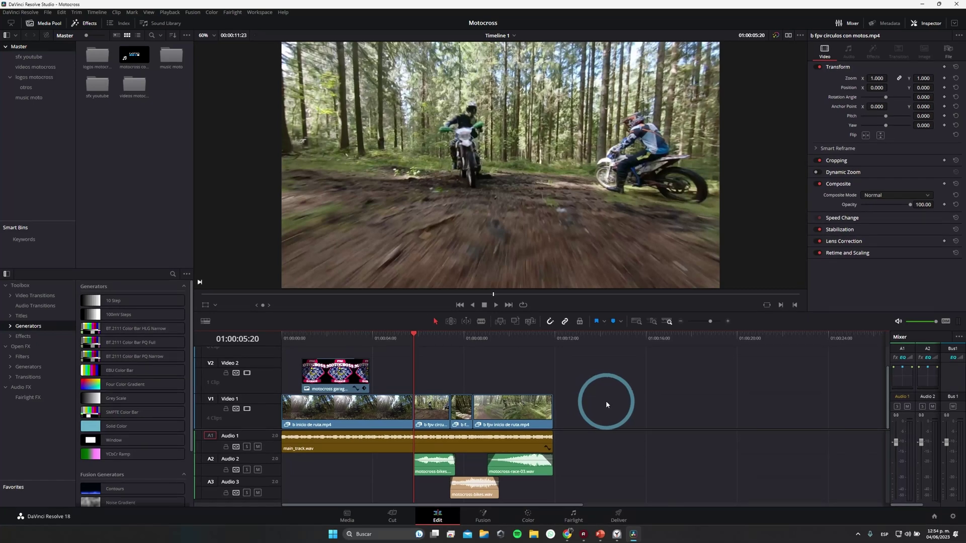
key(shift)
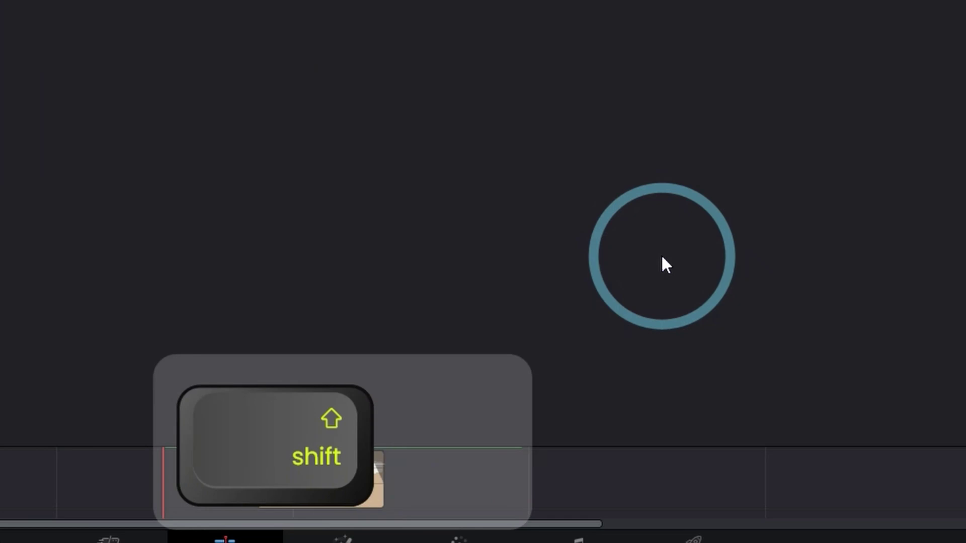
key(shift+1)
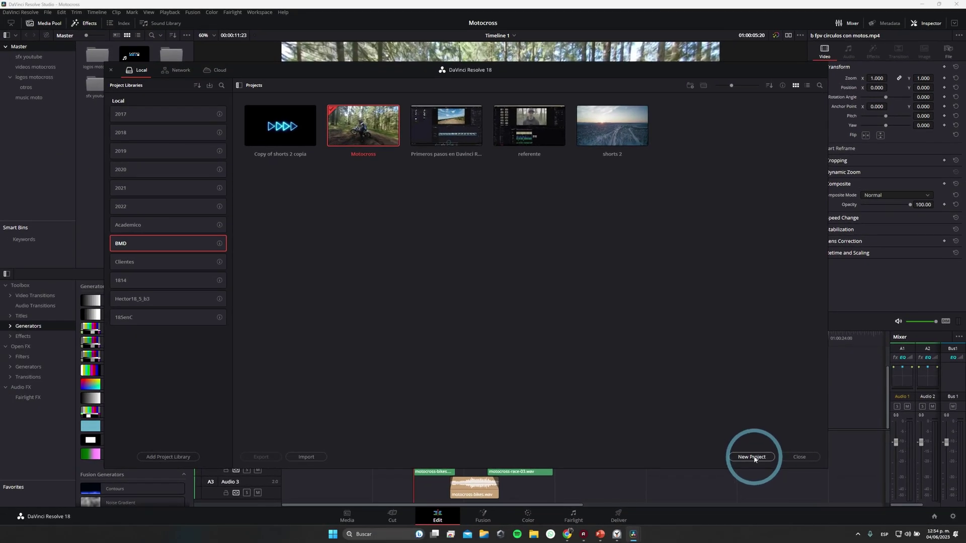
Create the project 'Proyecto nuevo', then reopen the Project Manager.
click(755, 458)
text(Proyecto nuevo)
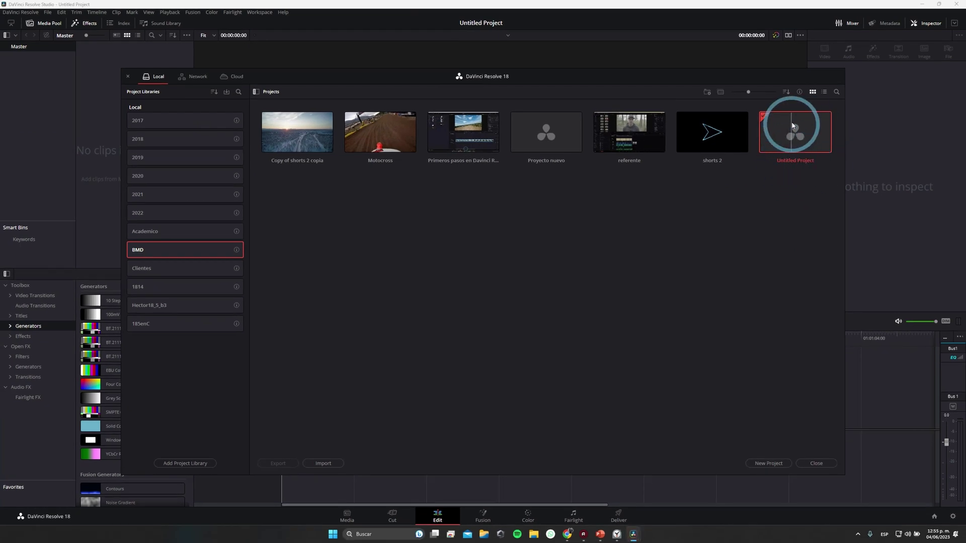
key(shift+1)
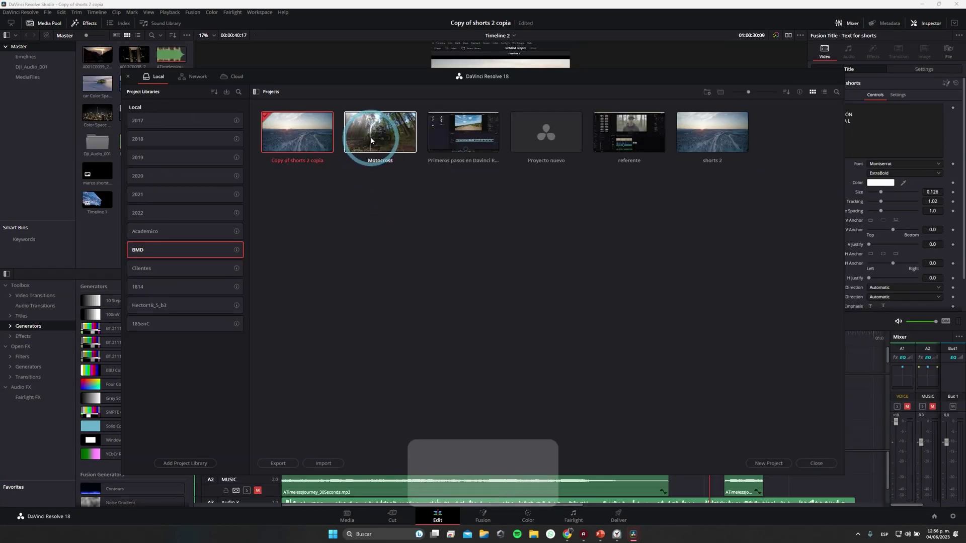
Bring up the Motocross project's context menu.
right_click(372, 145)
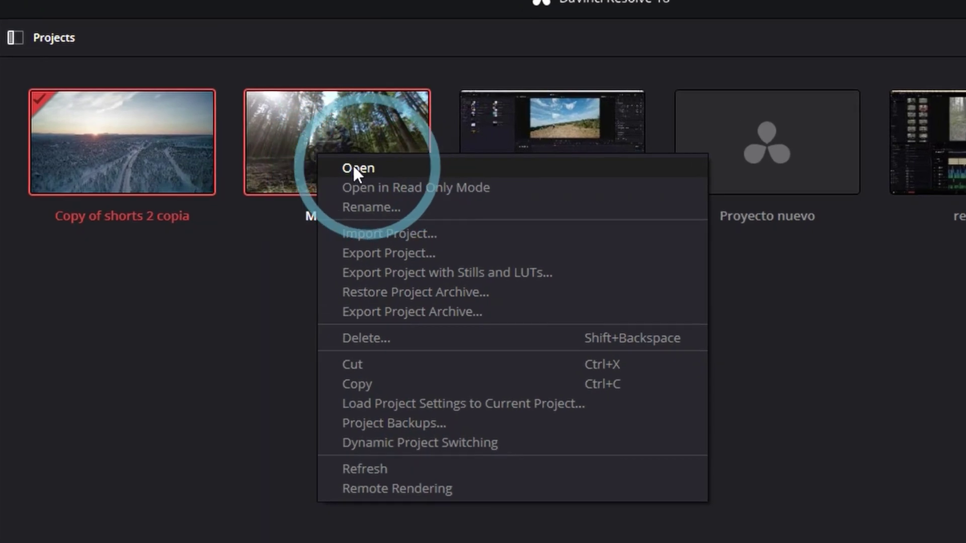
click(385, 177)
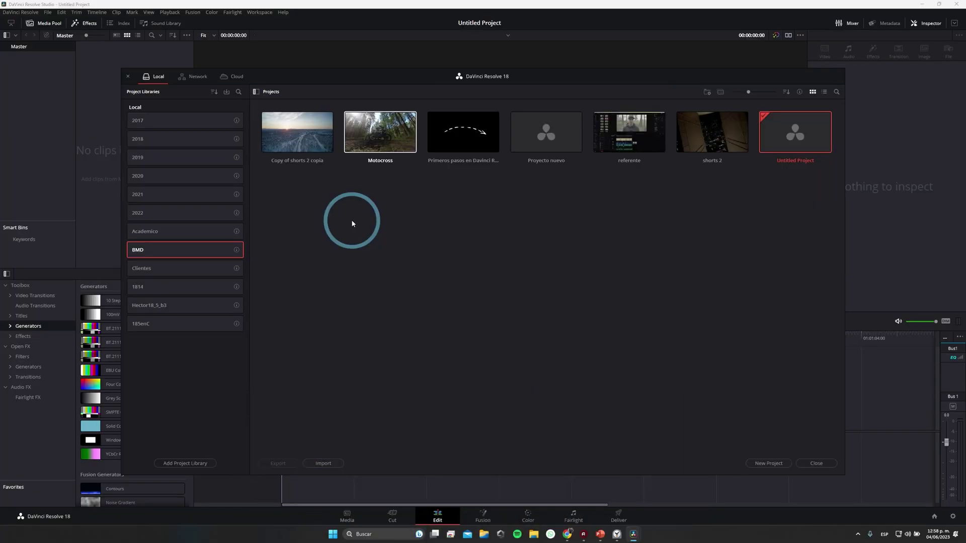
right_click(375, 136)
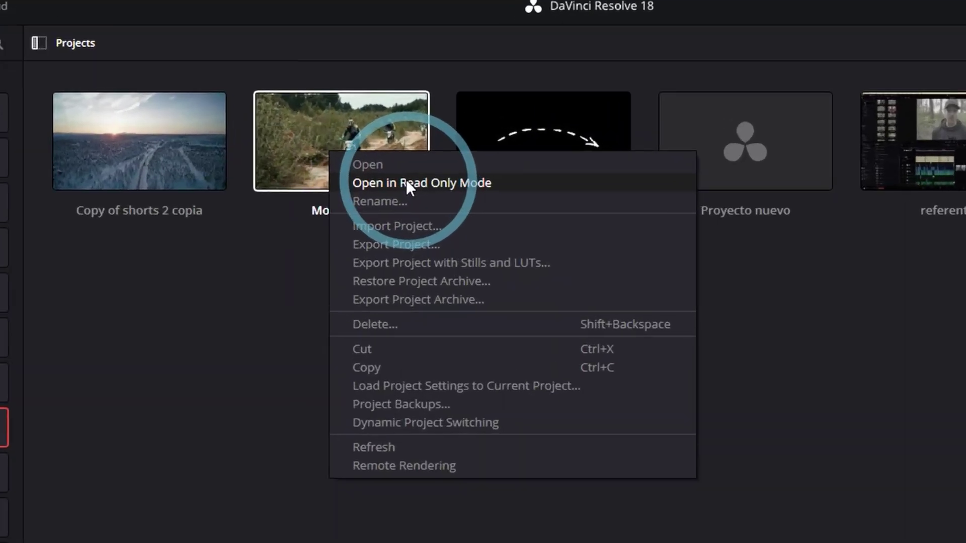
Open Motocross read-only, split the clip near 01:00:10:00 and move the piece to Video 2.
click(403, 151)
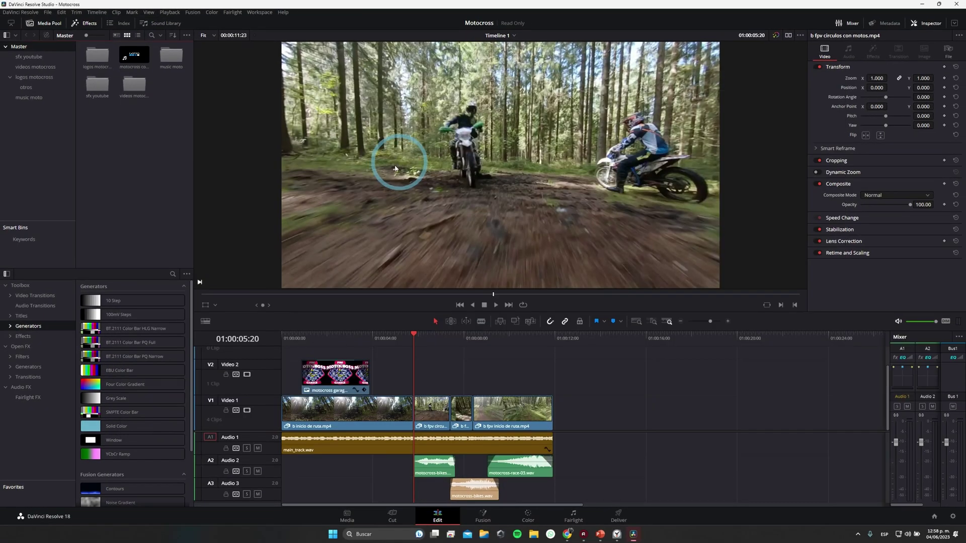
drag(416, 337, 510, 374)
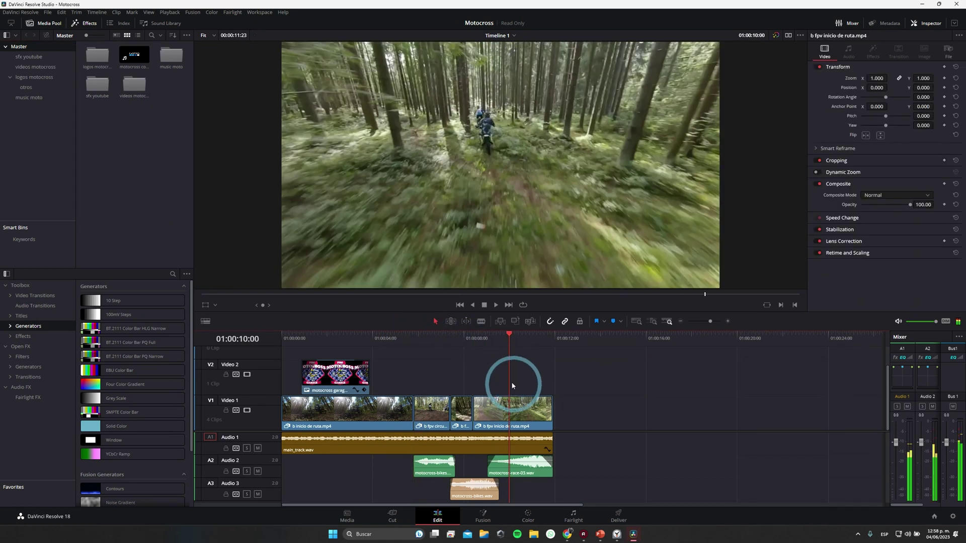
key(ctrl+b)
drag(519, 410, 498, 386)
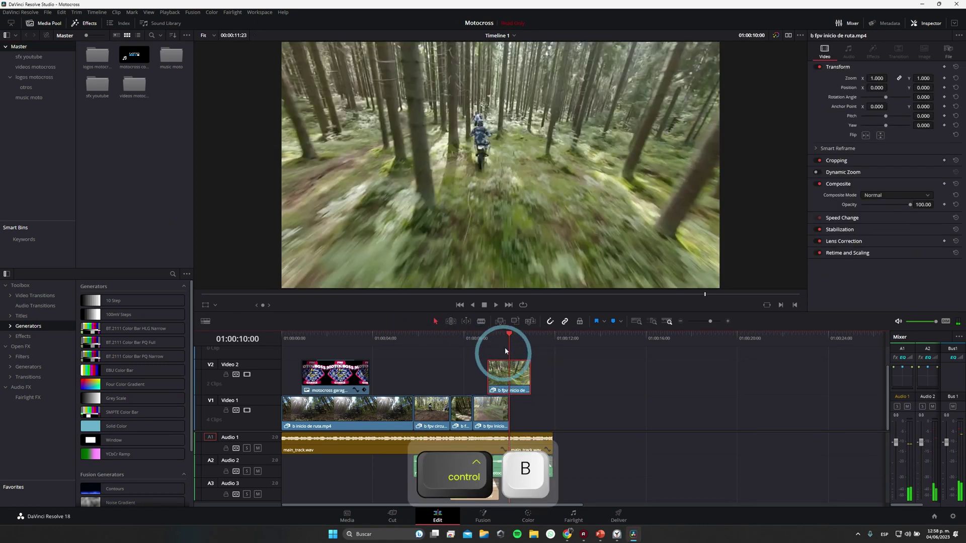
click(490, 340)
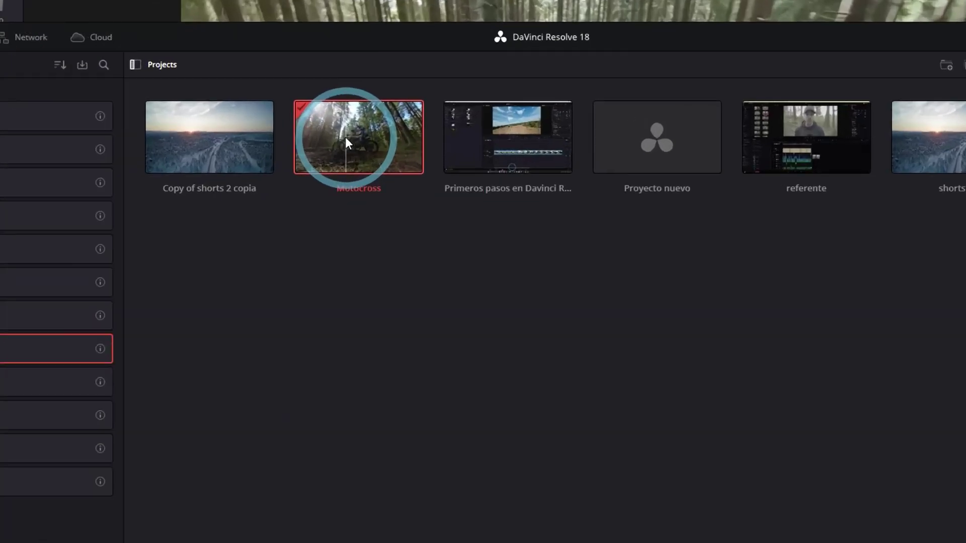
Close Motocross and save the changes as the new project Motocross copy 1.
right_click(320, 147)
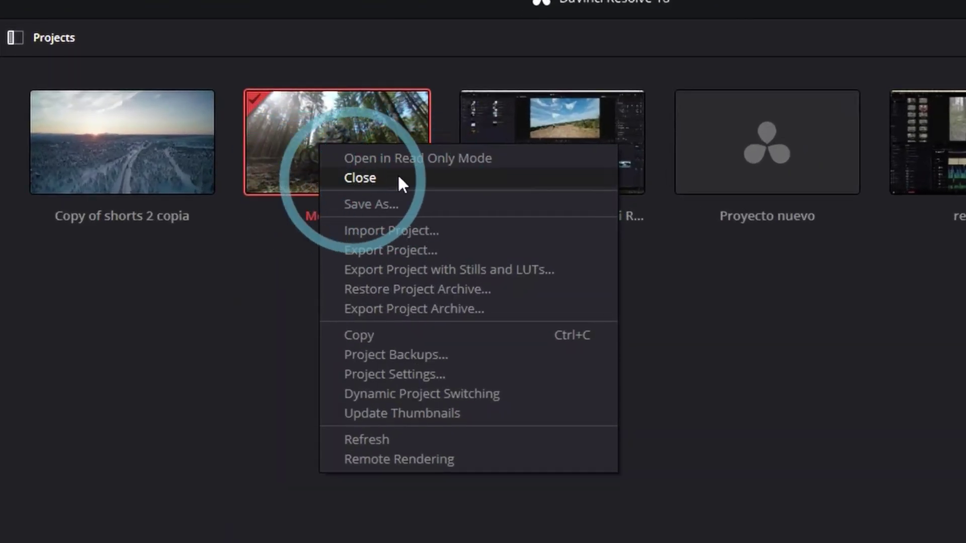
click(370, 179)
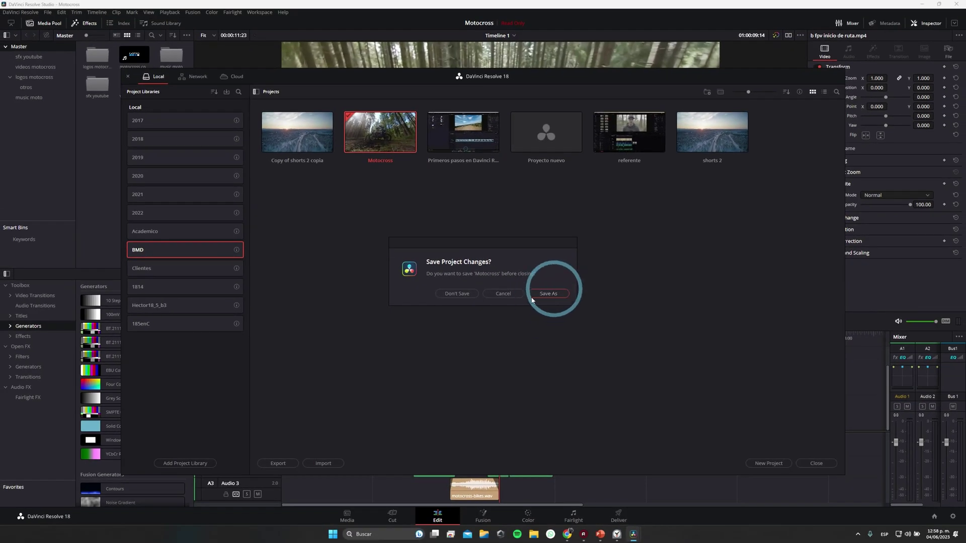
click(440, 272)
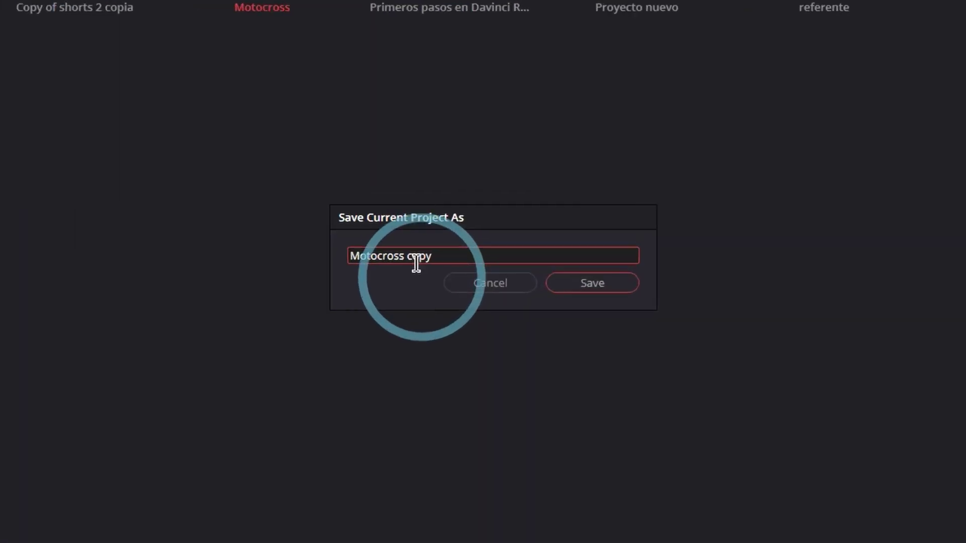
click(521, 282)
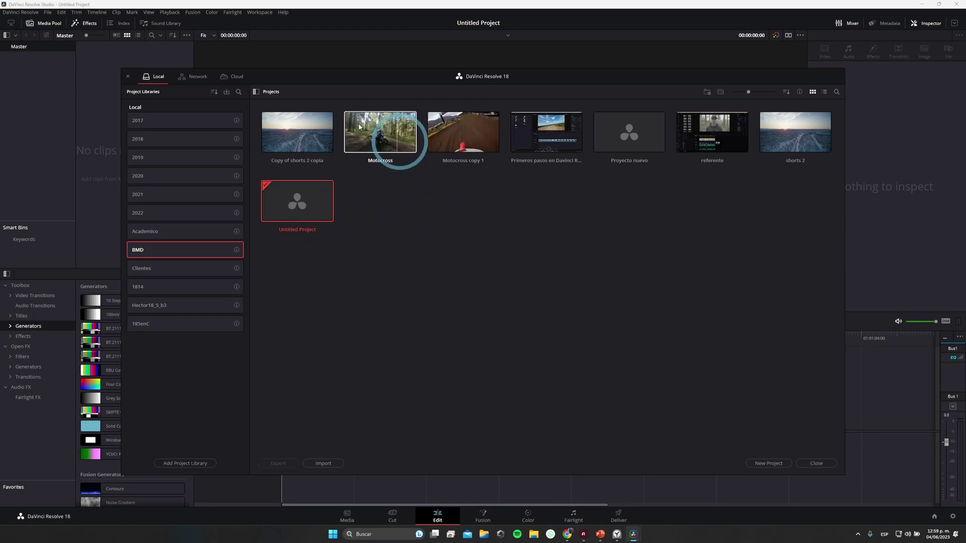
Rename Motocross copy 1 to 'Motocross con cambios'.
right_click(473, 135)
click(492, 153)
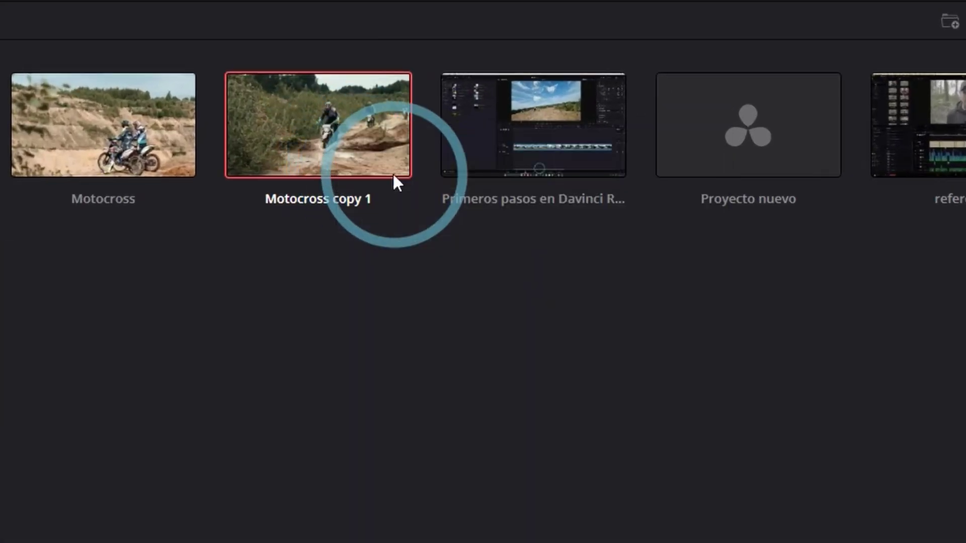
key(BackSpace)
key(BackSpace)
key(BackSpace)
text(n cambios)
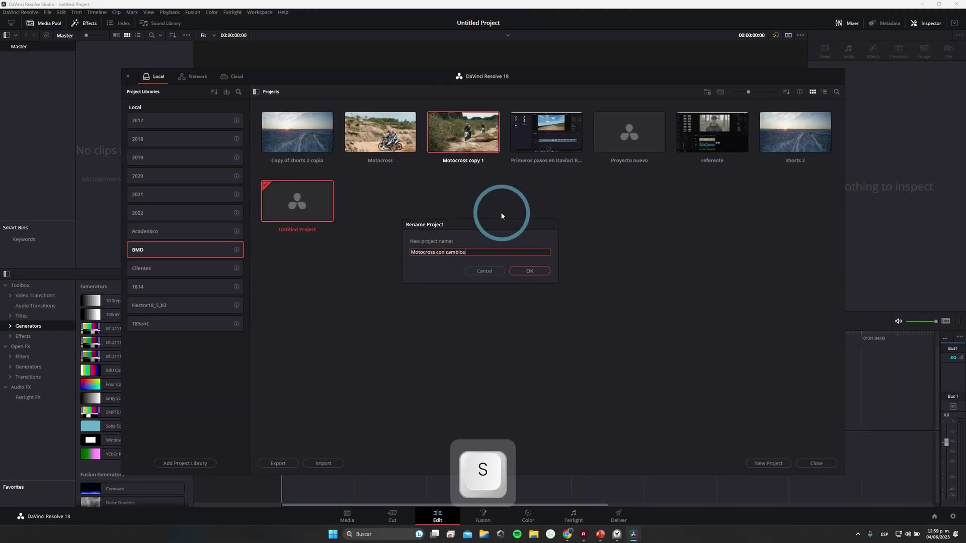
click(530, 271)
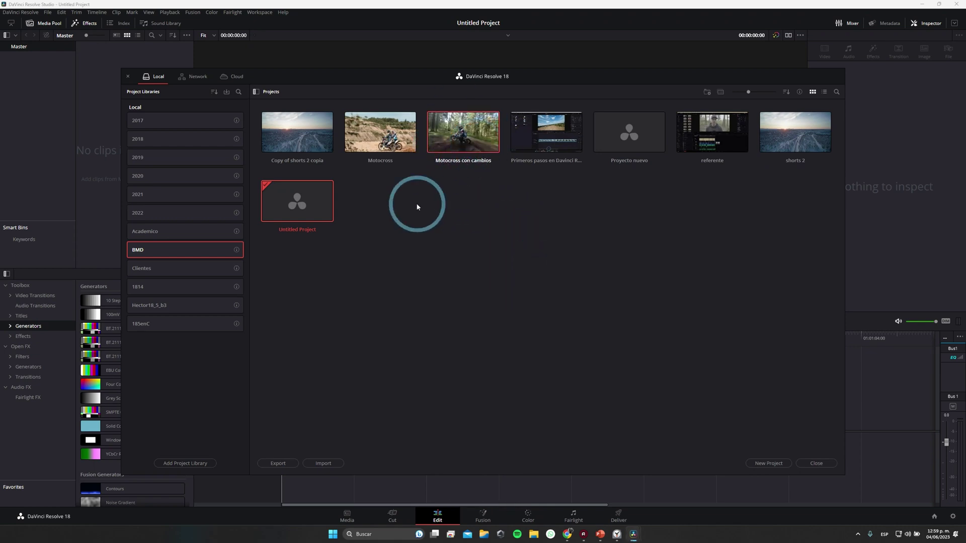
Check the renamed project's options, then select Motocross and Copy of shorts 2 copia.
right_click(445, 145)
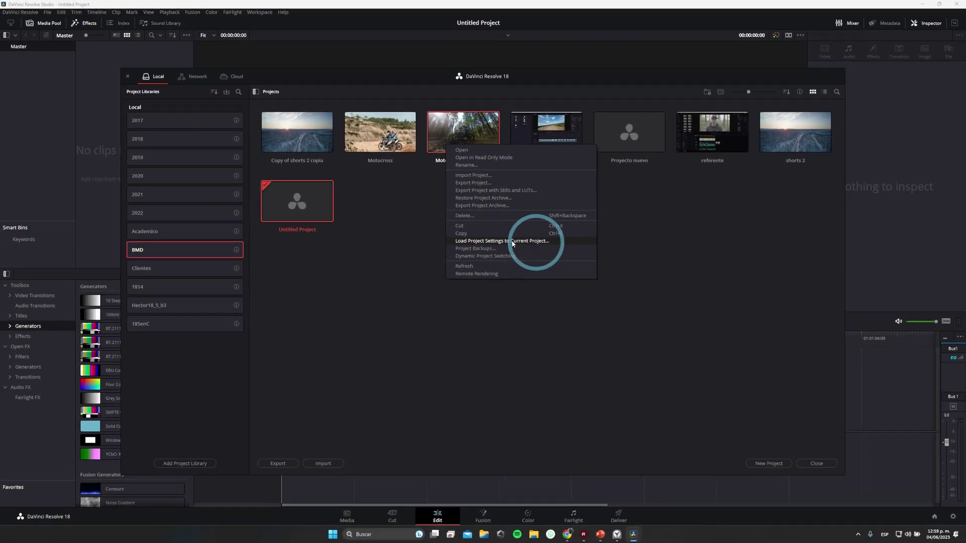
click(375, 224)
click(376, 162)
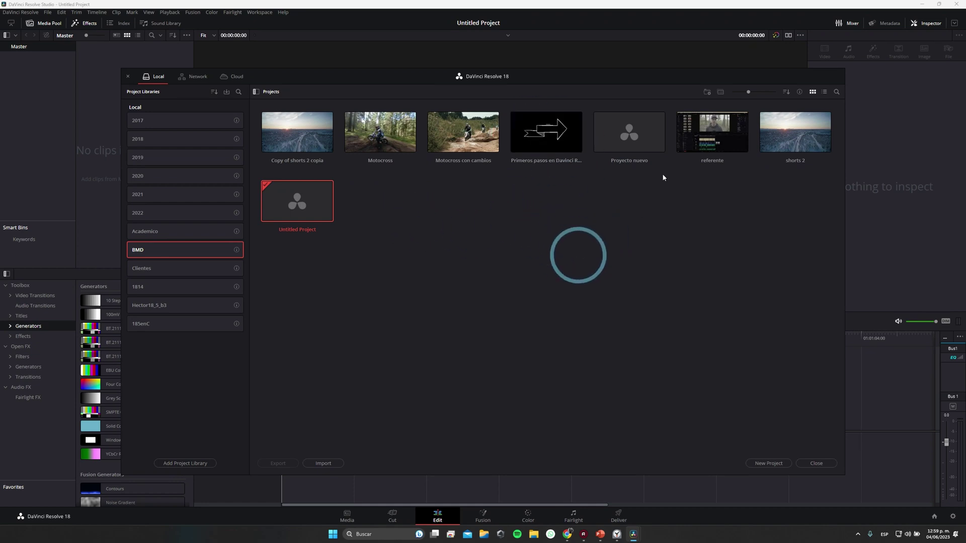
click(303, 129)
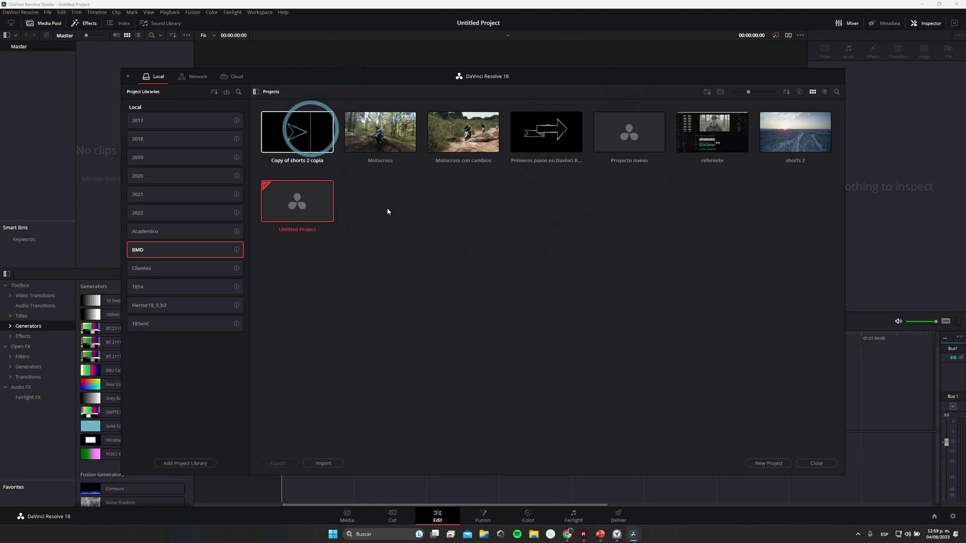
Load the Motocross project and reopen the Project Manager.
click(414, 213)
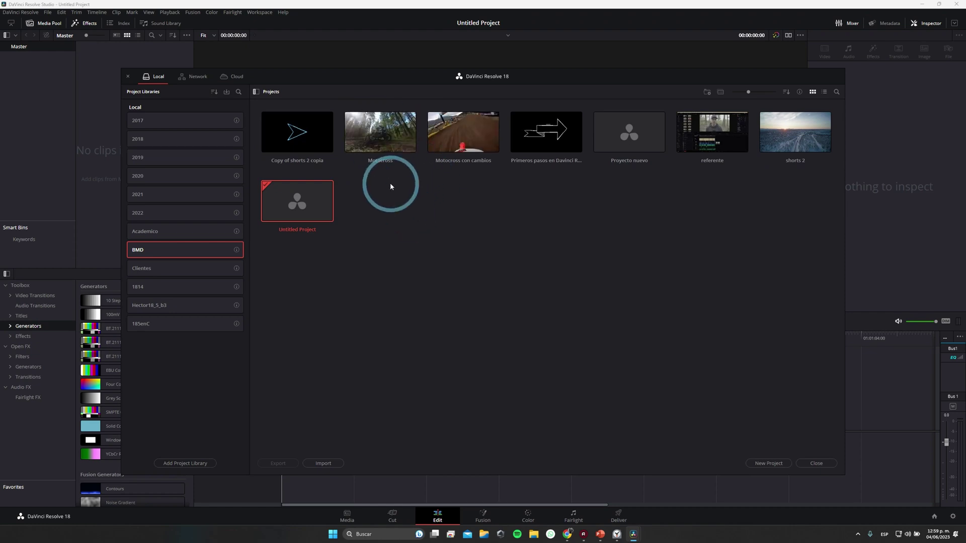
click(368, 141)
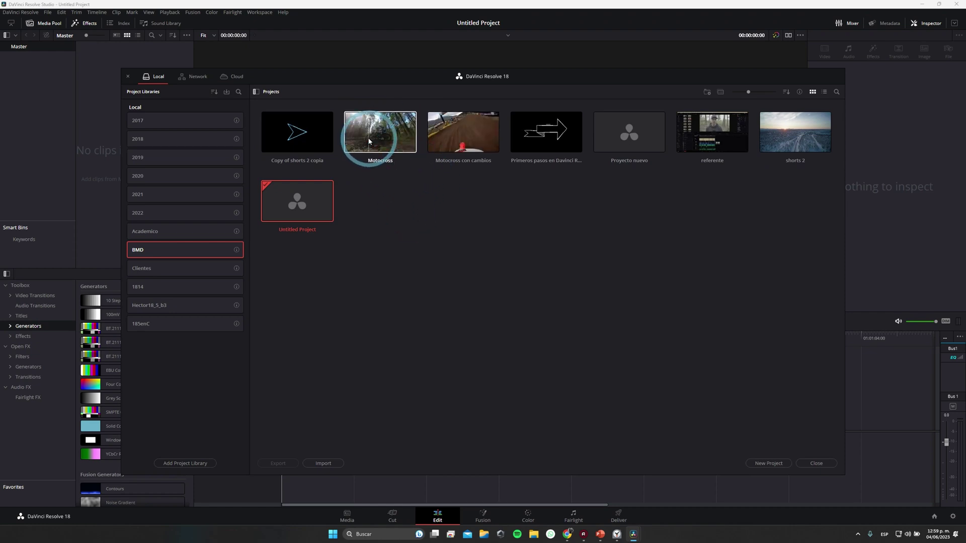
click(415, 279)
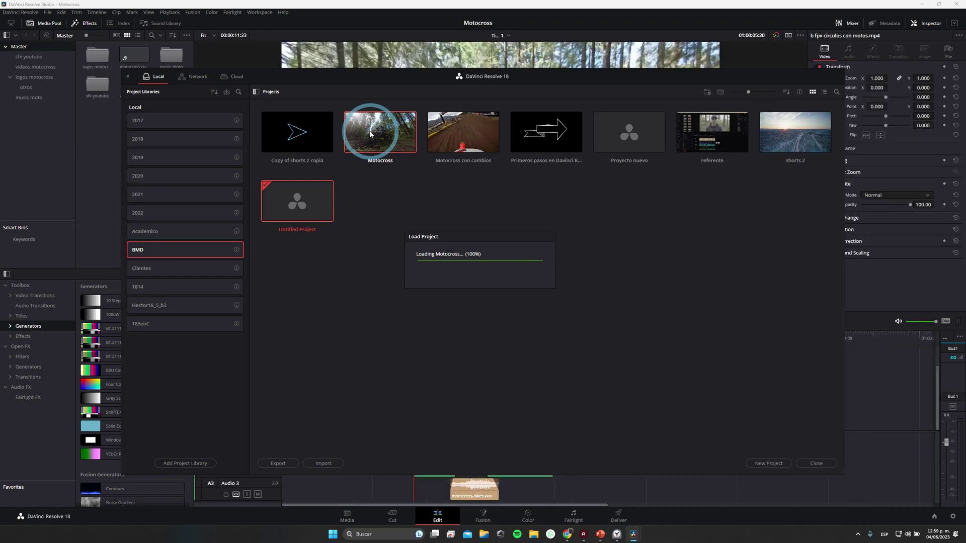
key(shift+1)
click(480, 132)
click(552, 239)
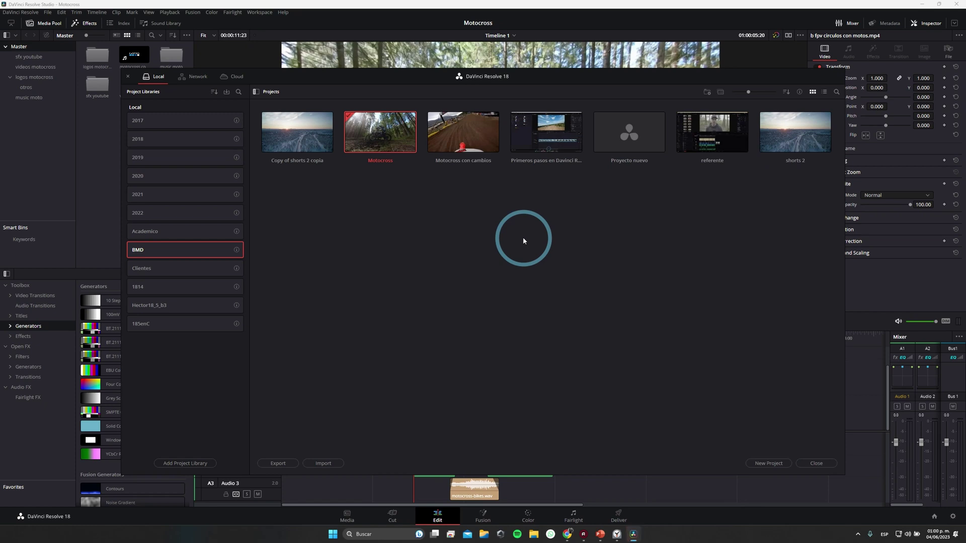
Apply Copy of shorts 2 copia's settings to the current project and confirm Override.
click(402, 155)
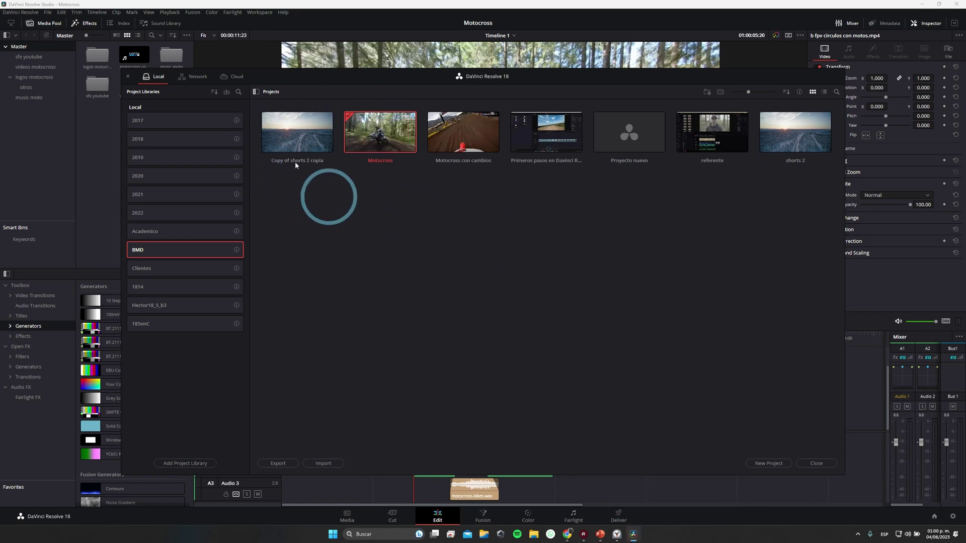
click(297, 129)
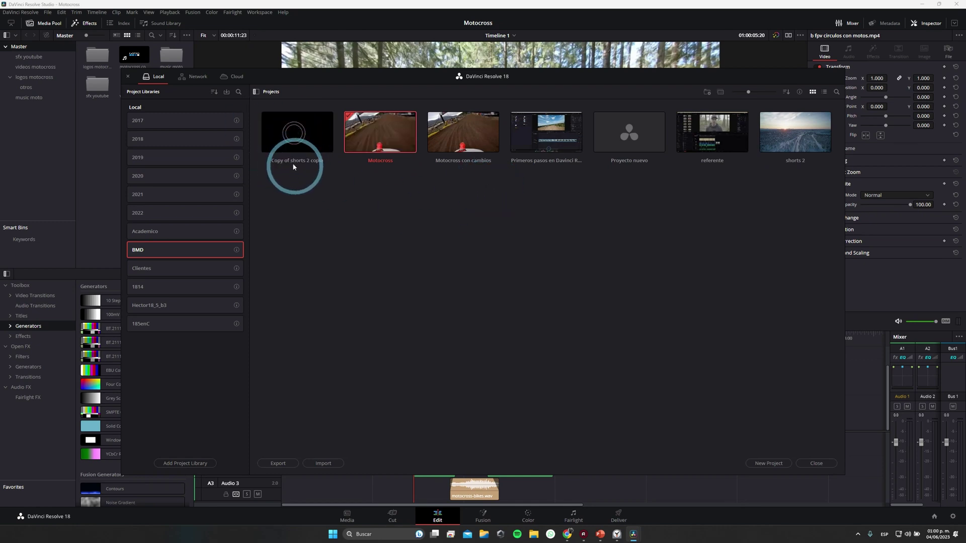
right_click(285, 133)
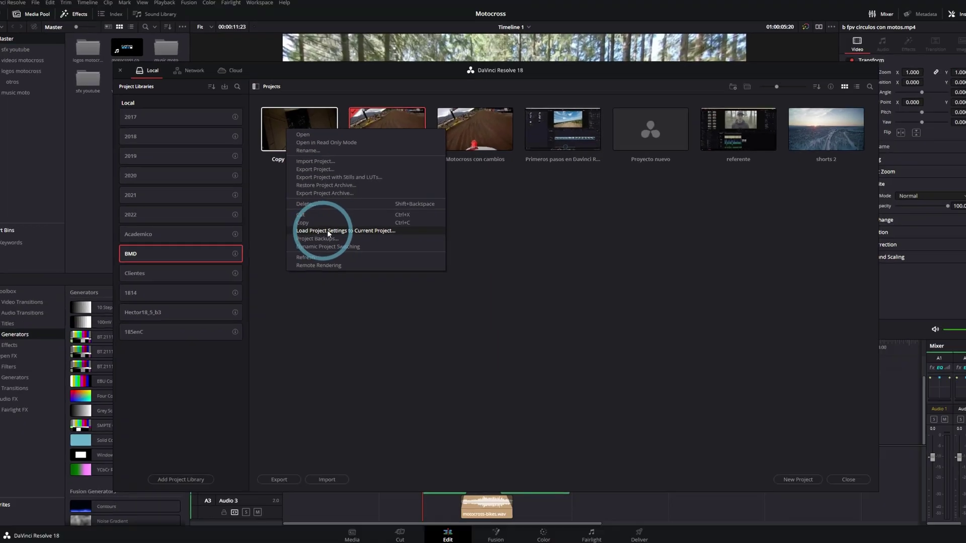
click(348, 230)
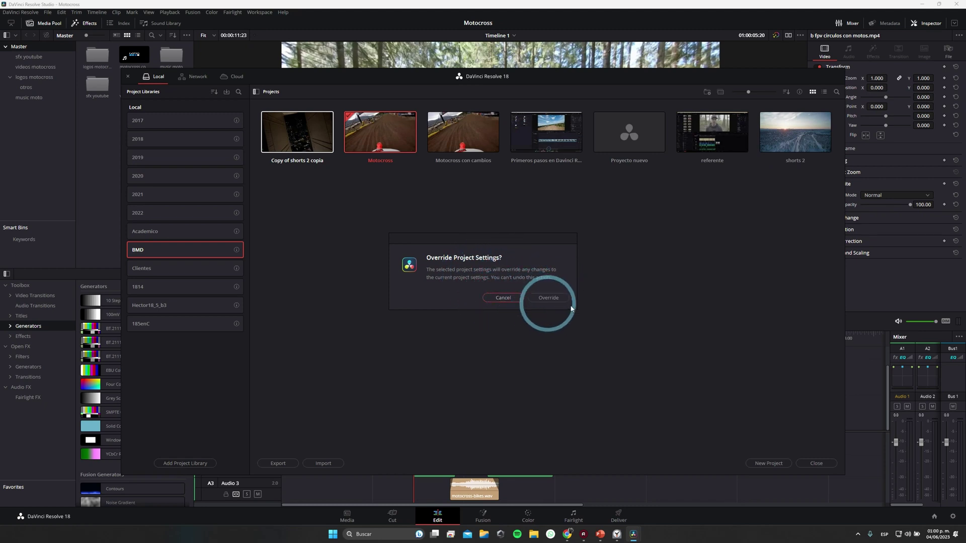
click(553, 298)
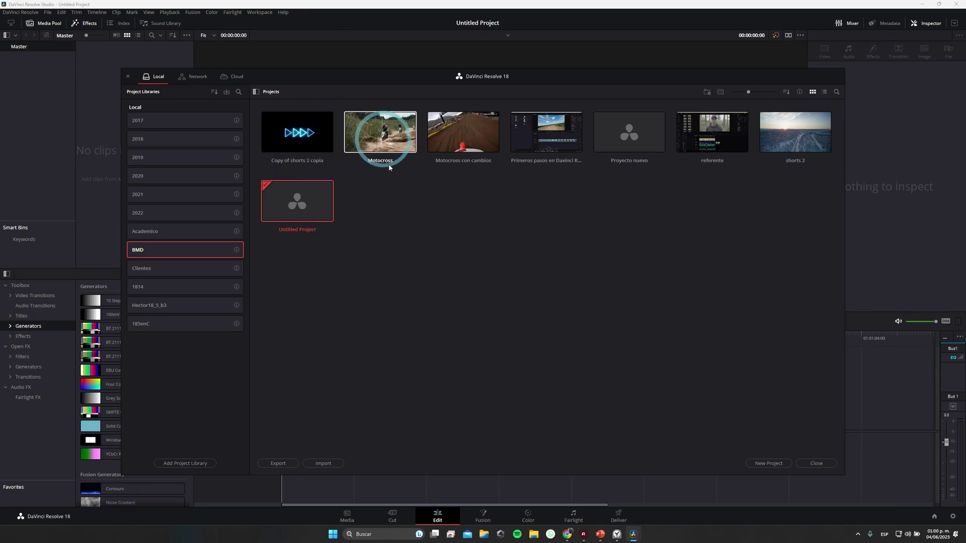
Open the Motocross project from its thumbnail.
double_click(377, 138)
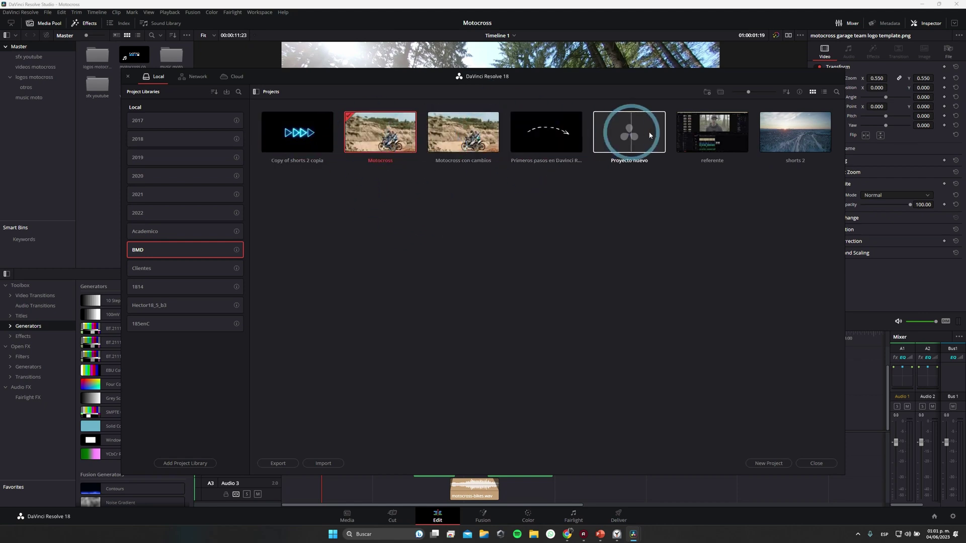
right_click(388, 153)
click(358, 178)
Refresh the project list, then request deletion of Motocross con cambios.
right_click(358, 204)
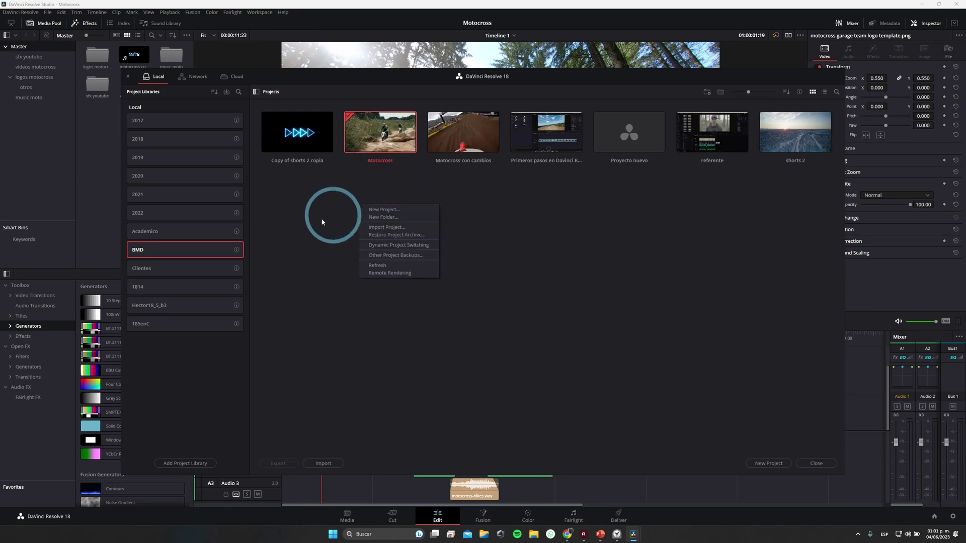
click(356, 206)
right_click(350, 224)
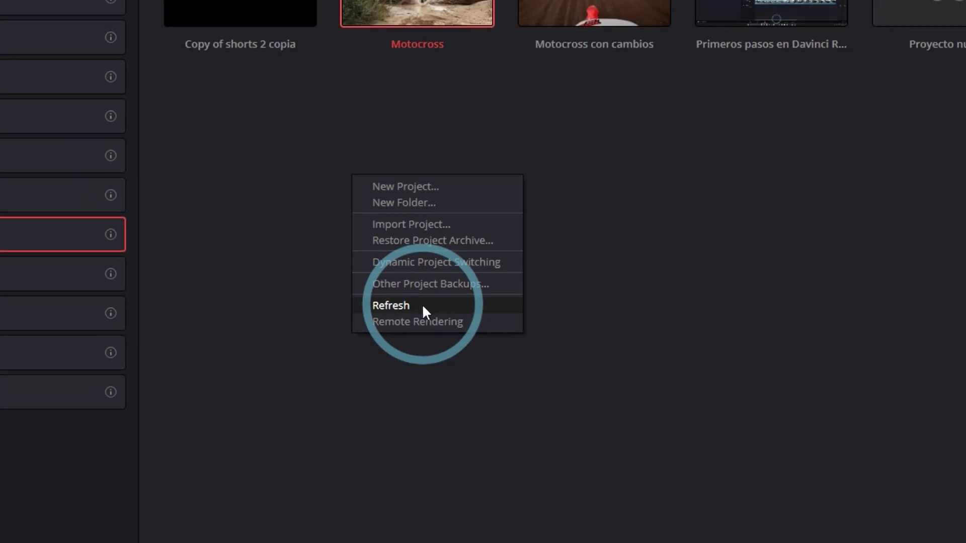
click(422, 313)
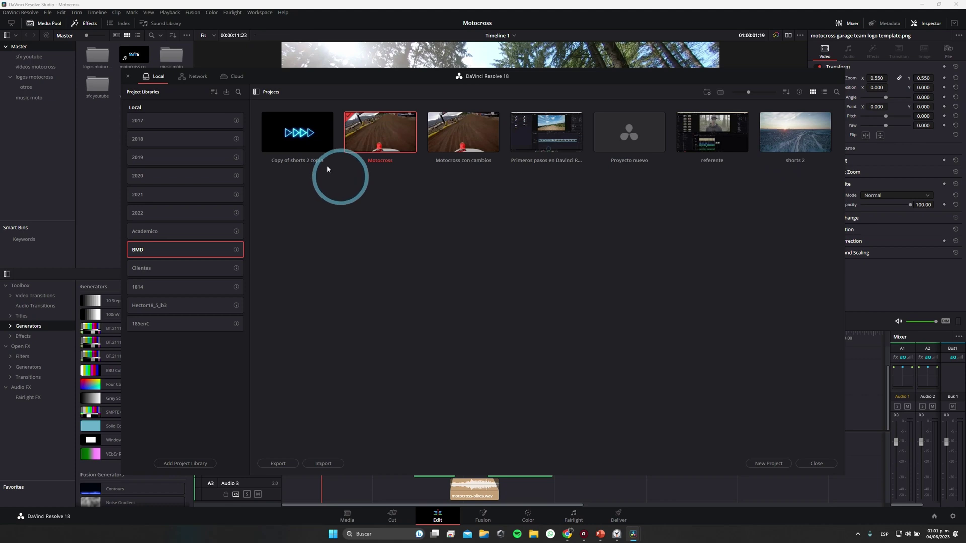
right_click(459, 137)
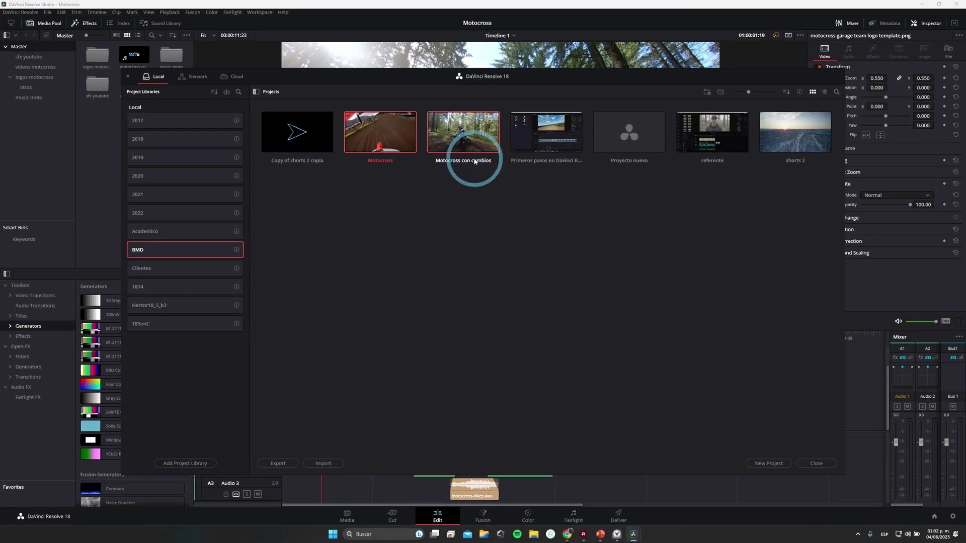
key(Delete)
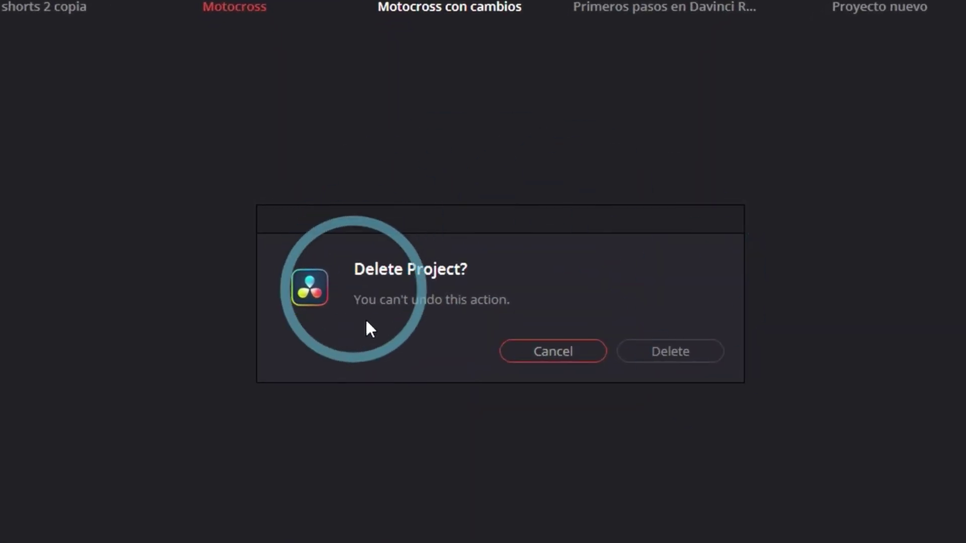
Confirm deleting Motocross con cambios in the warning dialog.
click(574, 307)
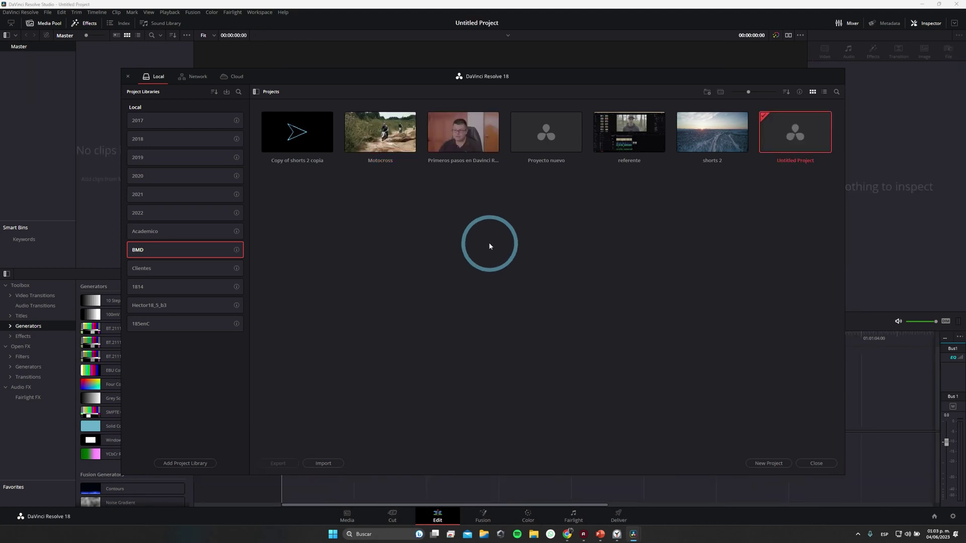
Open the Motocross project from its context menu.
right_click(363, 133)
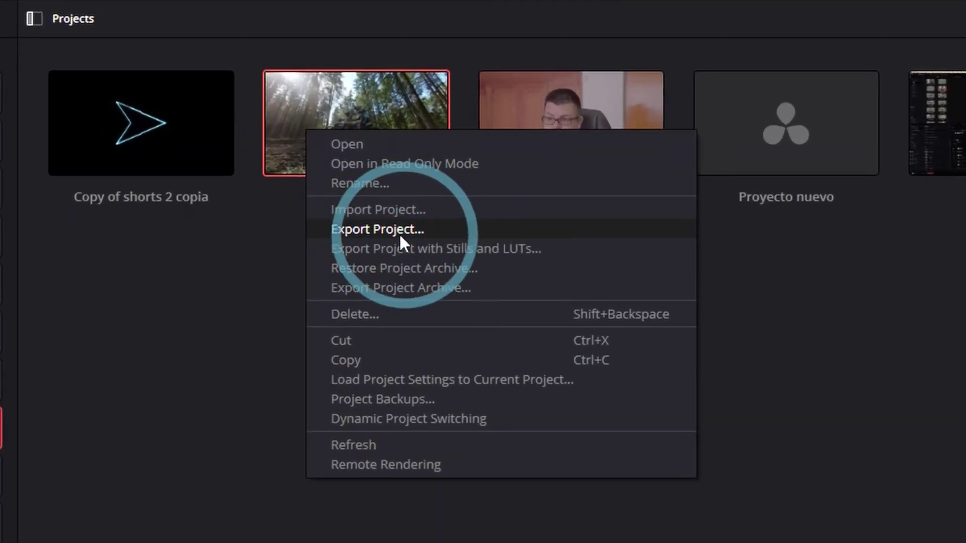
click(399, 230)
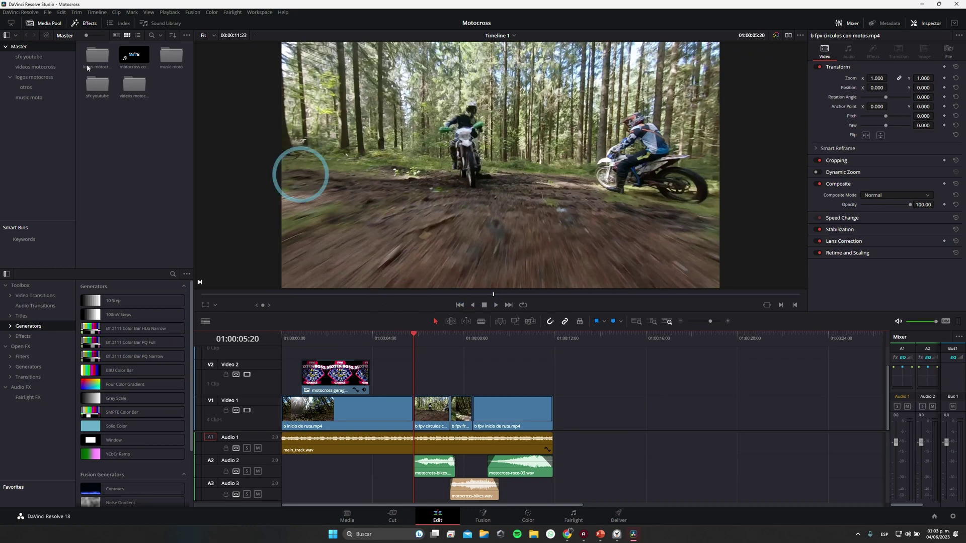
click(48, 13)
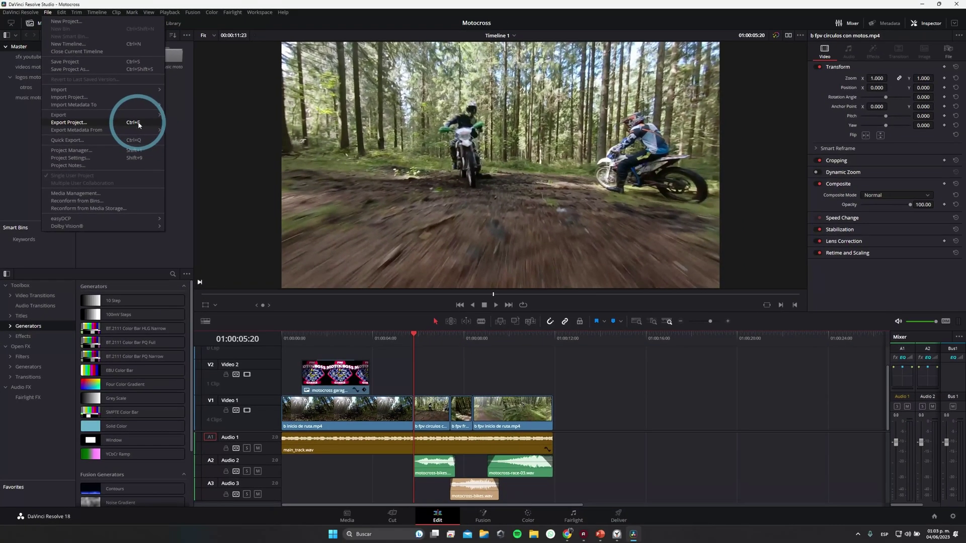
click(182, 114)
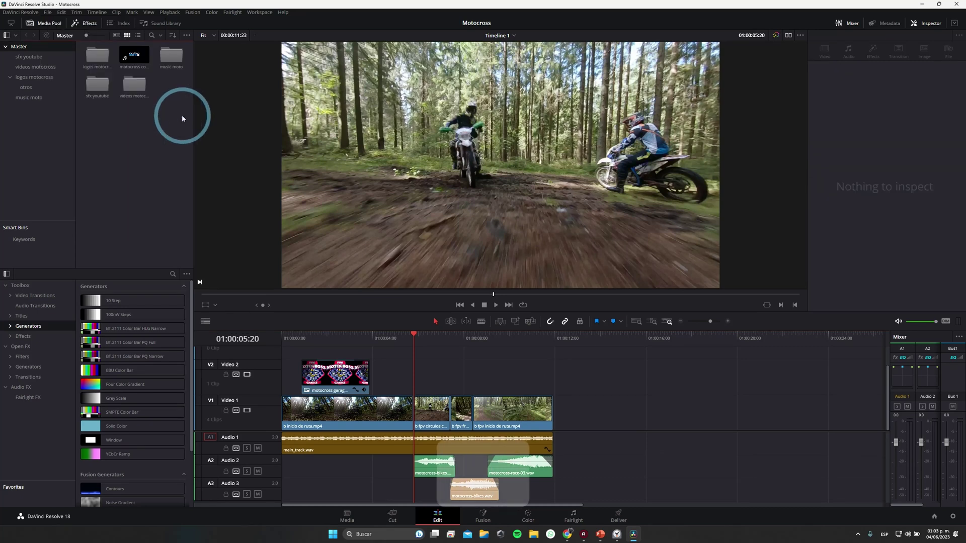
Export the project as 'Motocross exportado.drp' with Ctrl+E.
key(ctrl+e)
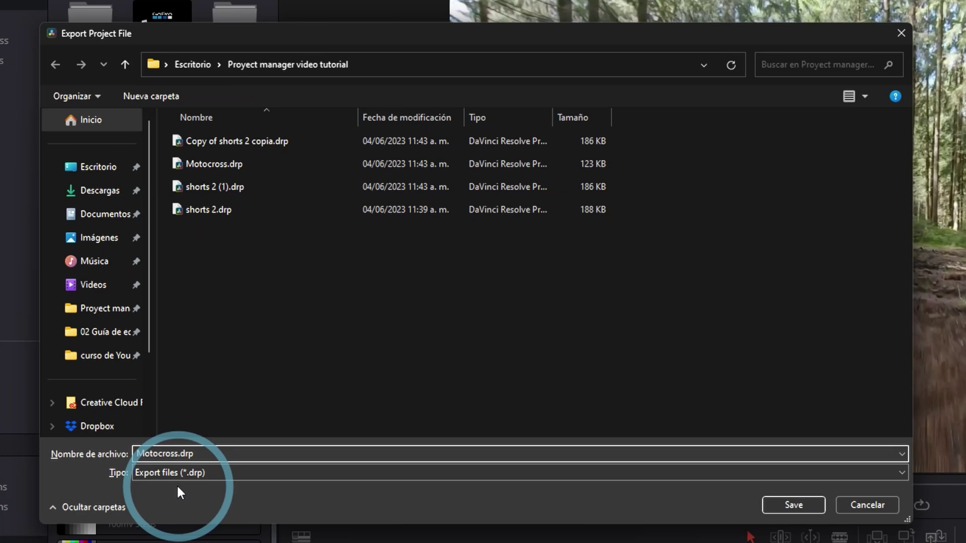
text(exportado)
click(624, 400)
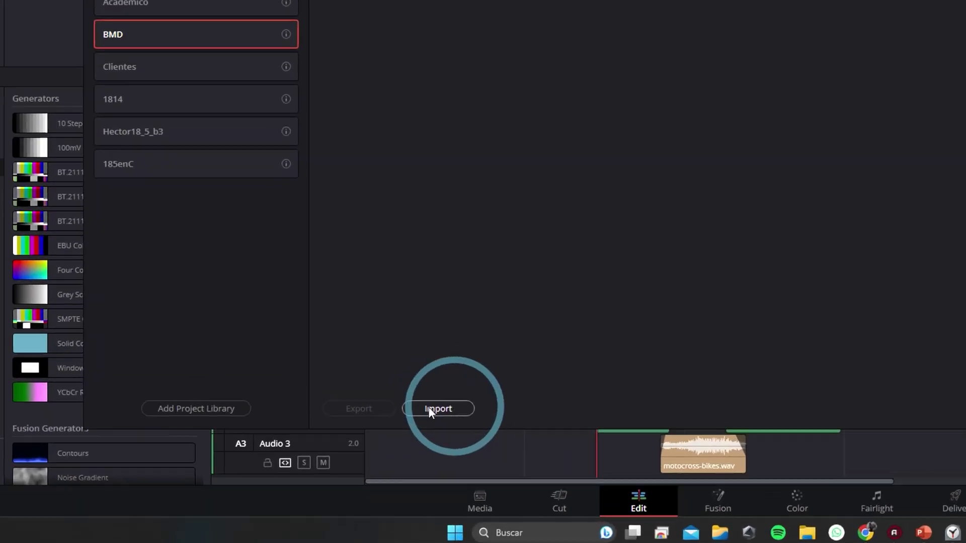
Start a project import, cancel it, and bring up File Explorer with Win+E.
click(455, 393)
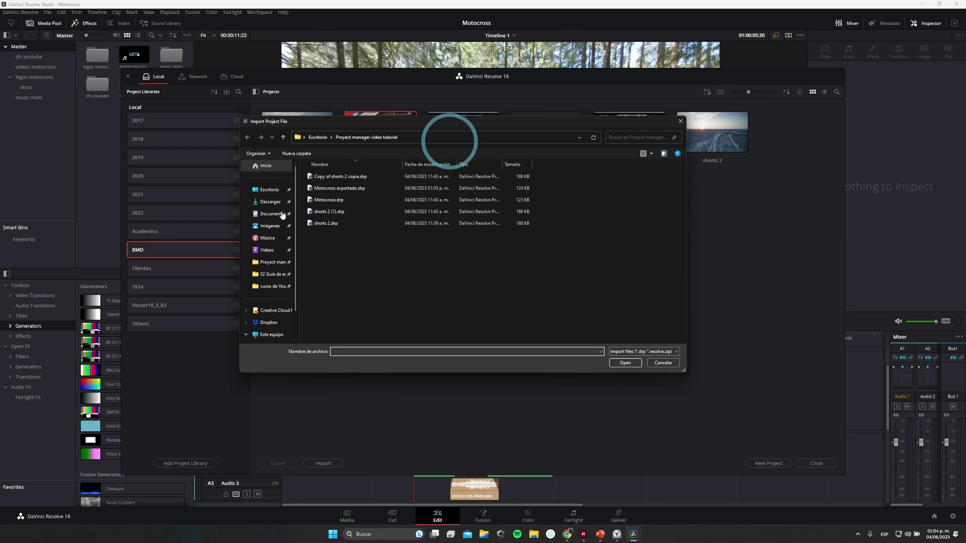
click(660, 365)
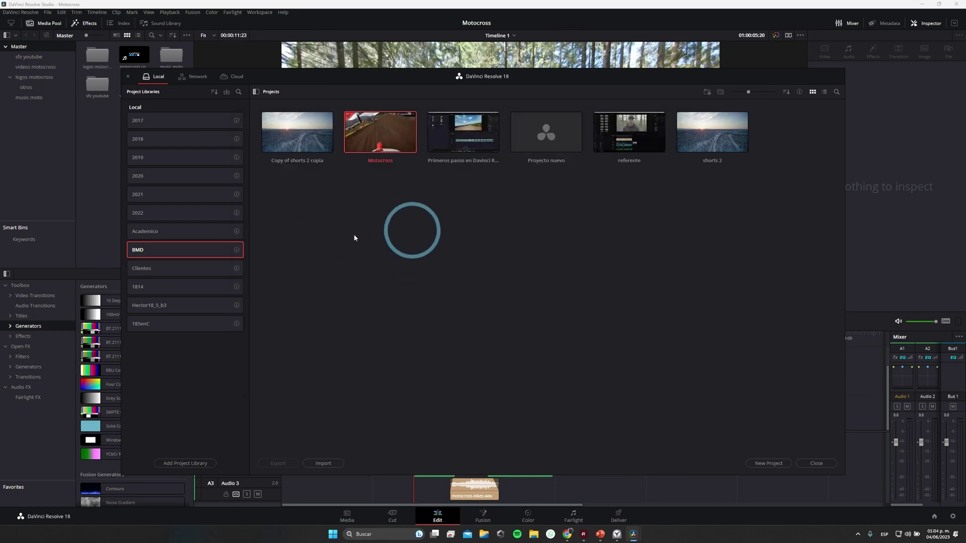
right_click(389, 238)
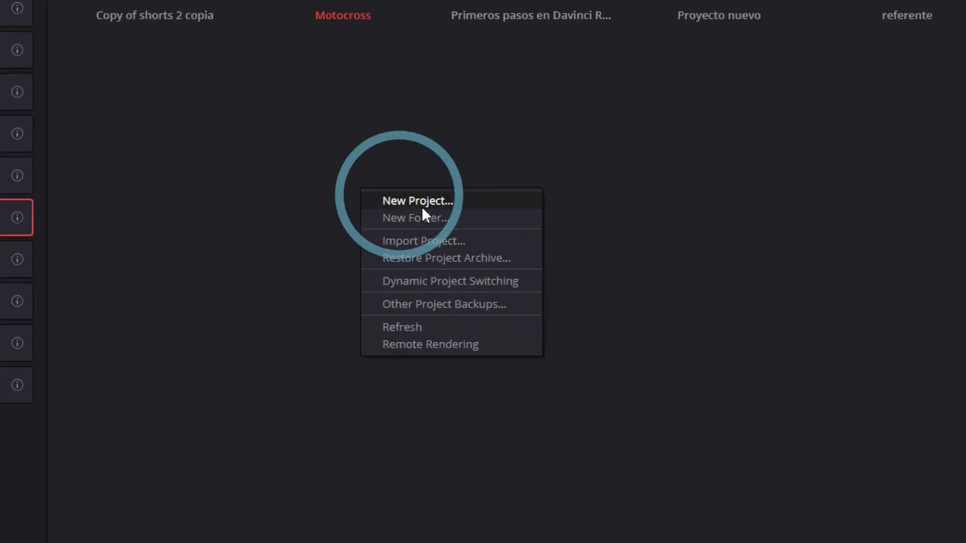
click(403, 241)
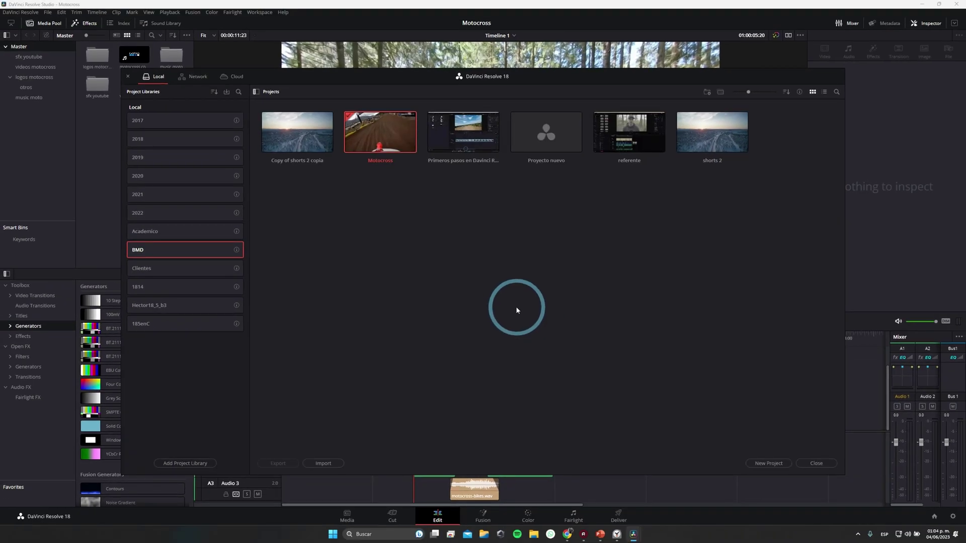
key(super+e)
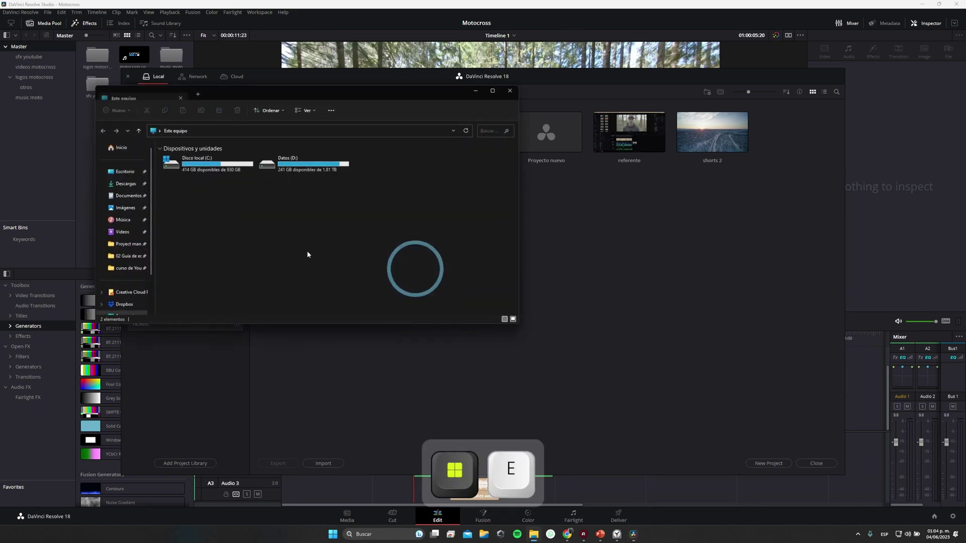
Drag Motocross.drp from the Proyect manager tutorial folder into Resolve's project library.
click(126, 251)
drag(237, 92, 130, 229)
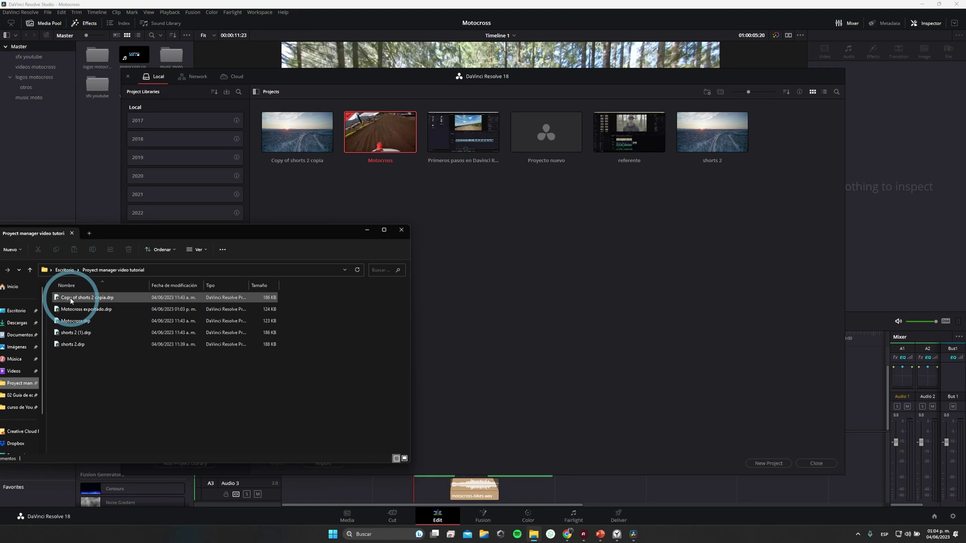
click(67, 323)
drag(67, 324, 528, 272)
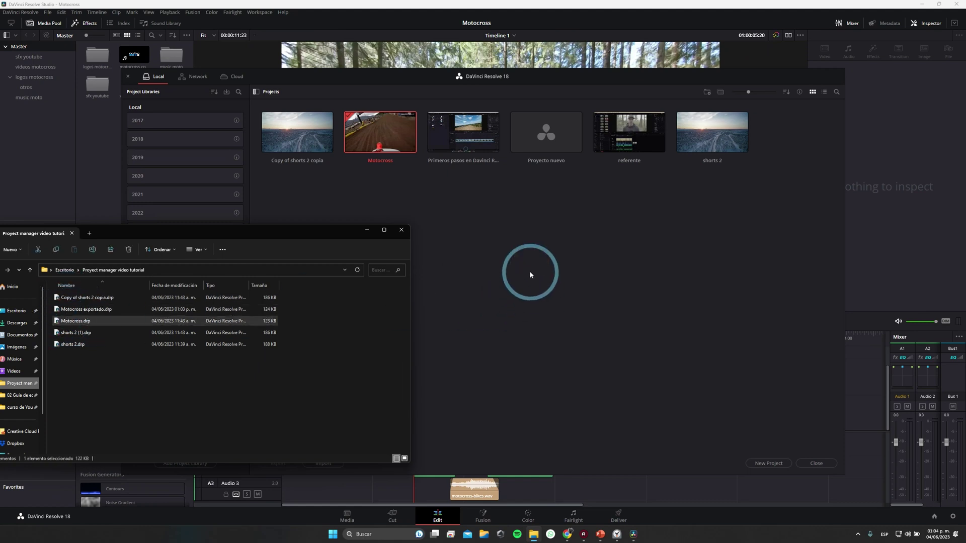
Rename the imported project to 'motocross importado' and confirm.
click(457, 251)
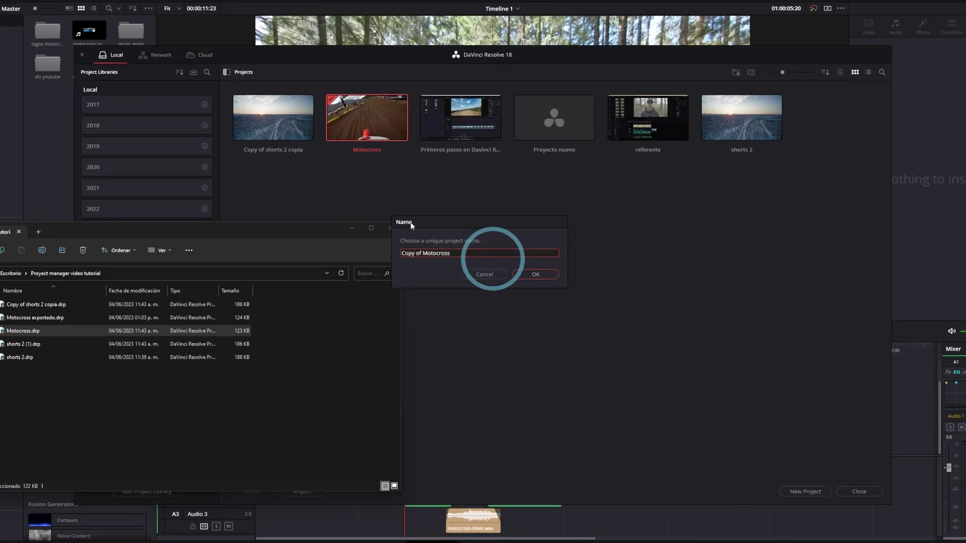
triple_click(447, 251)
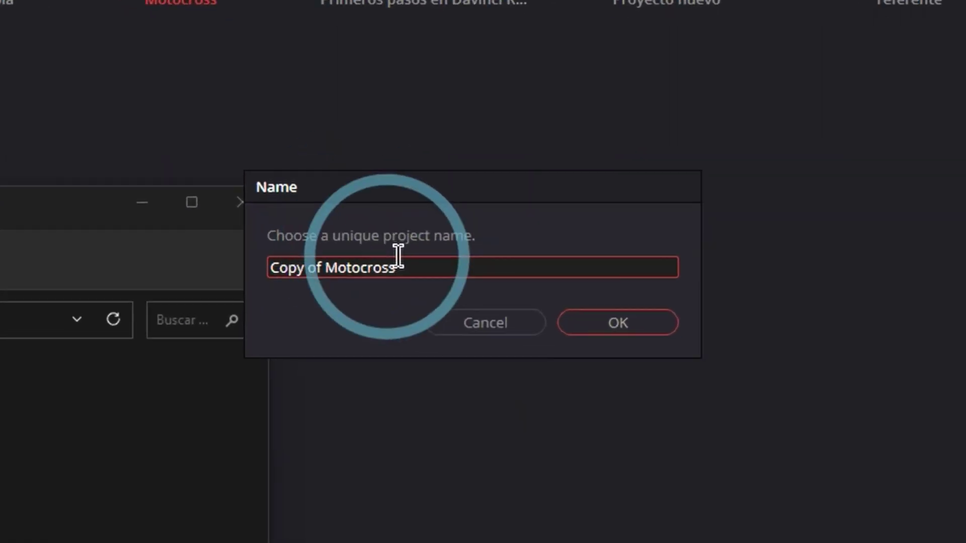
text(motocross importado)
click(534, 270)
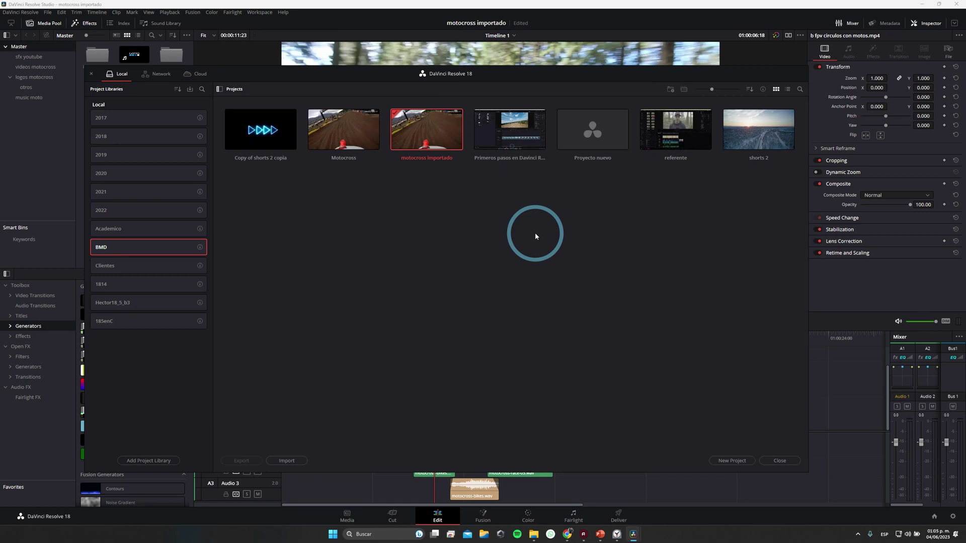
Try list and thumbnail layouts, shrink thumbnails, and show resolution and modified date per project.
click(787, 90)
click(776, 89)
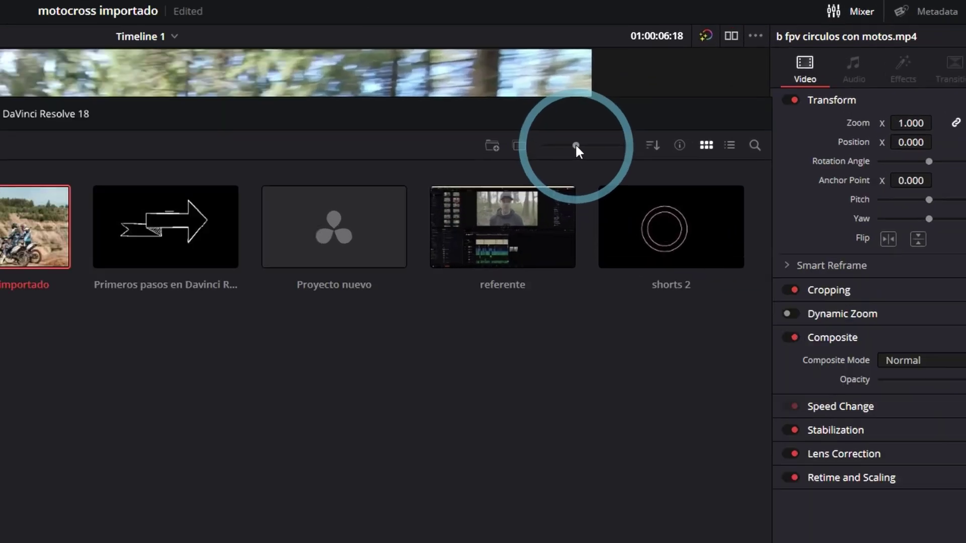
mouse_move(711, 89)
mouse_down()
mouse_move(698, 89)
mouse_move(753, 88)
mouse_up()
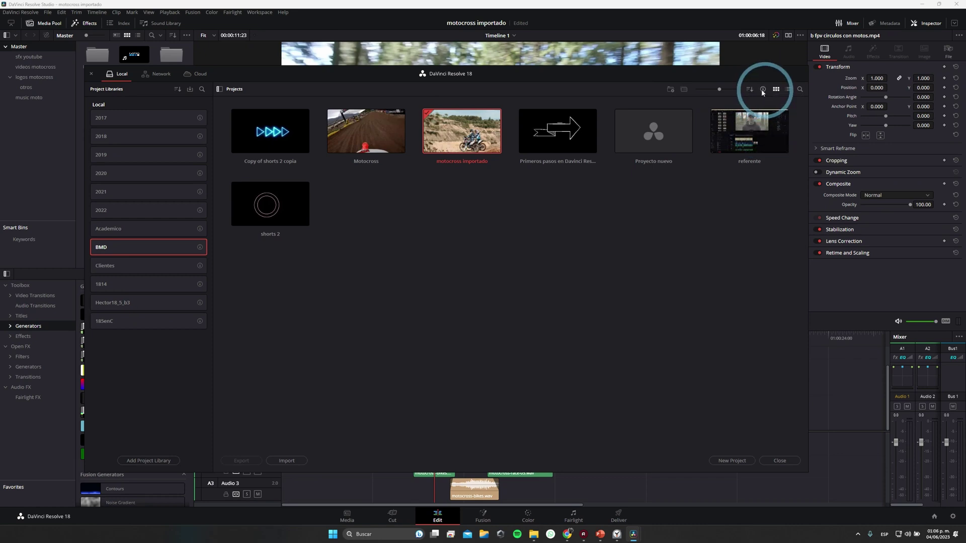
click(763, 90)
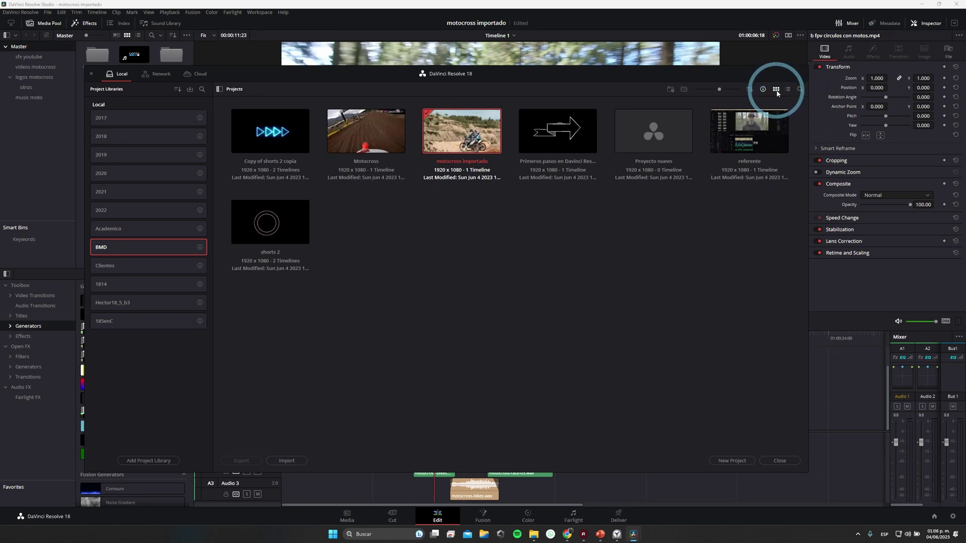
click(798, 90)
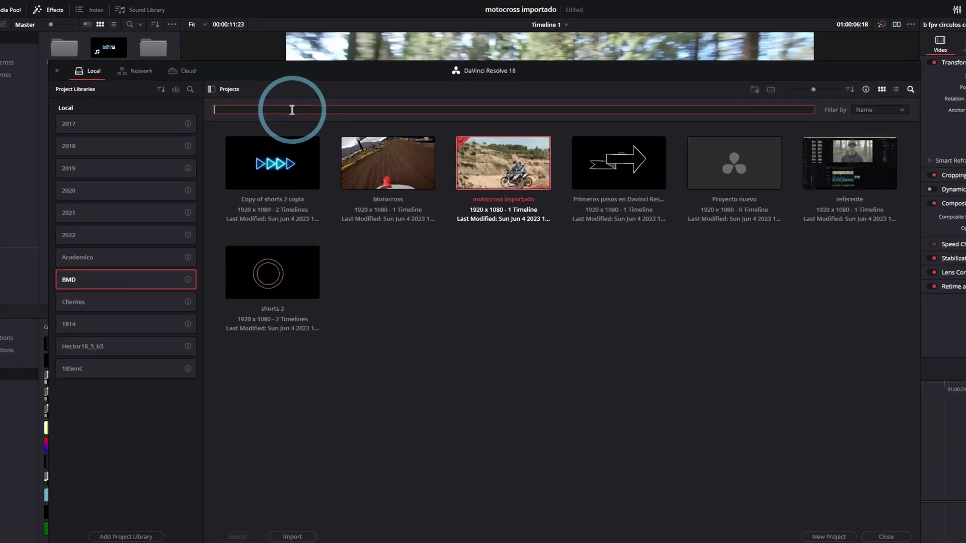
Filter projects by 'moto', clear the search, and switch to list layout.
text(moto)
key(BackSpace)
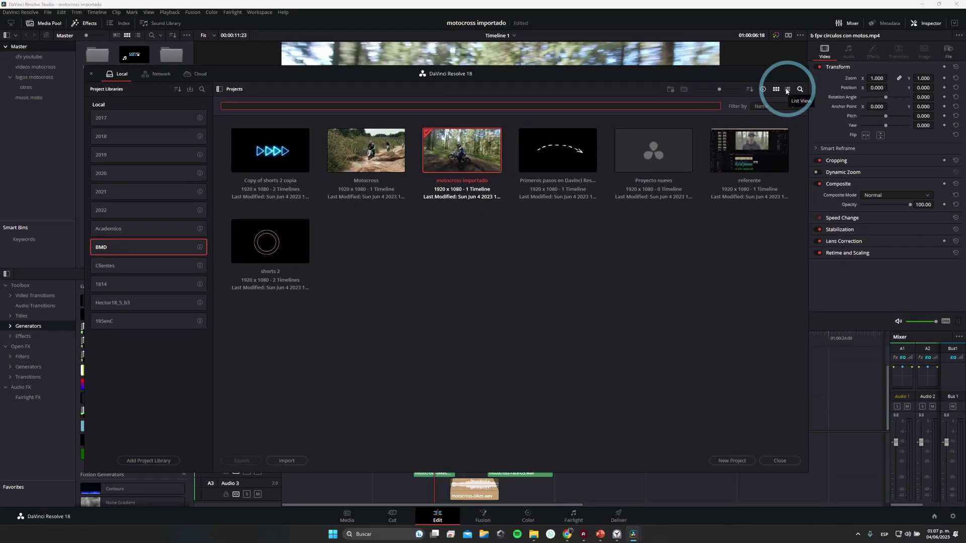
click(787, 89)
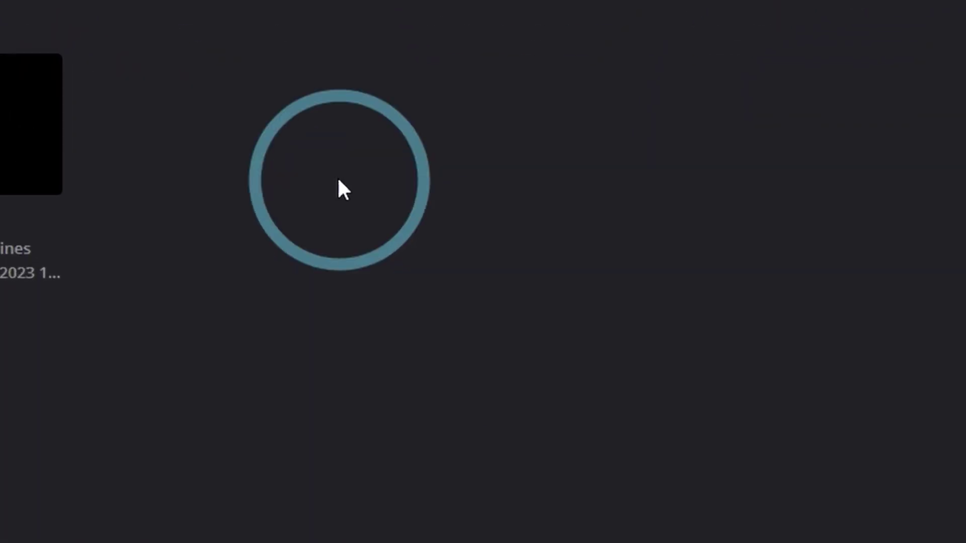
Create a new project folder named 'Videos de Motocross'.
right_click(338, 180)
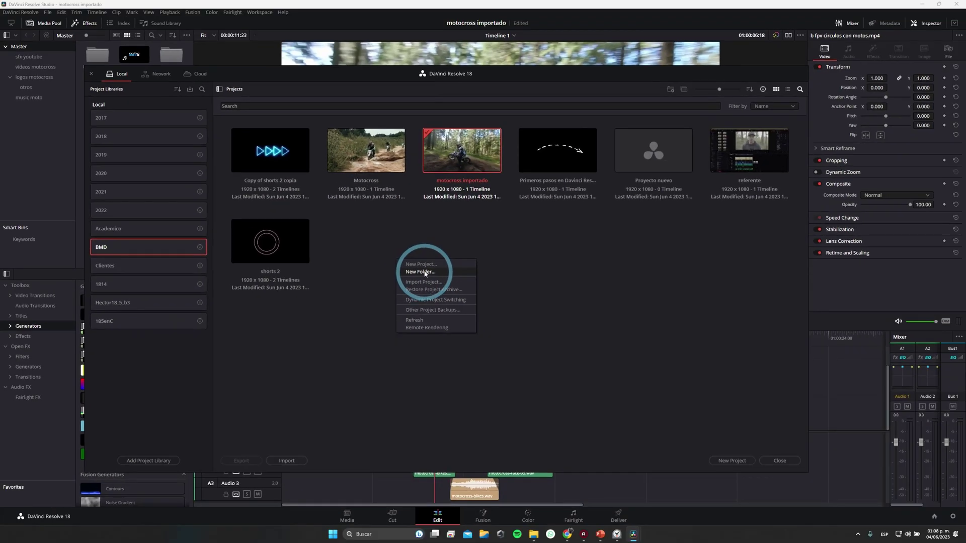
click(640, 212)
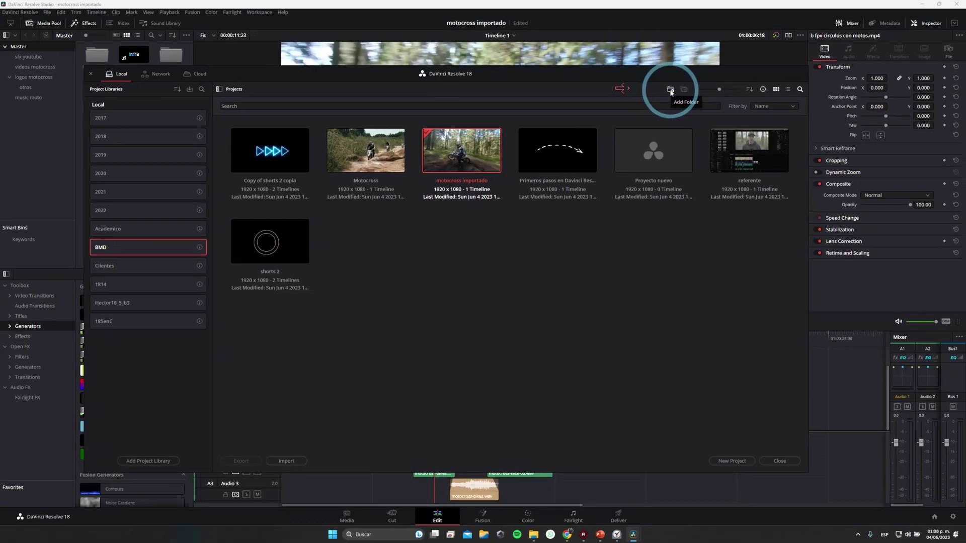
click(529, 163)
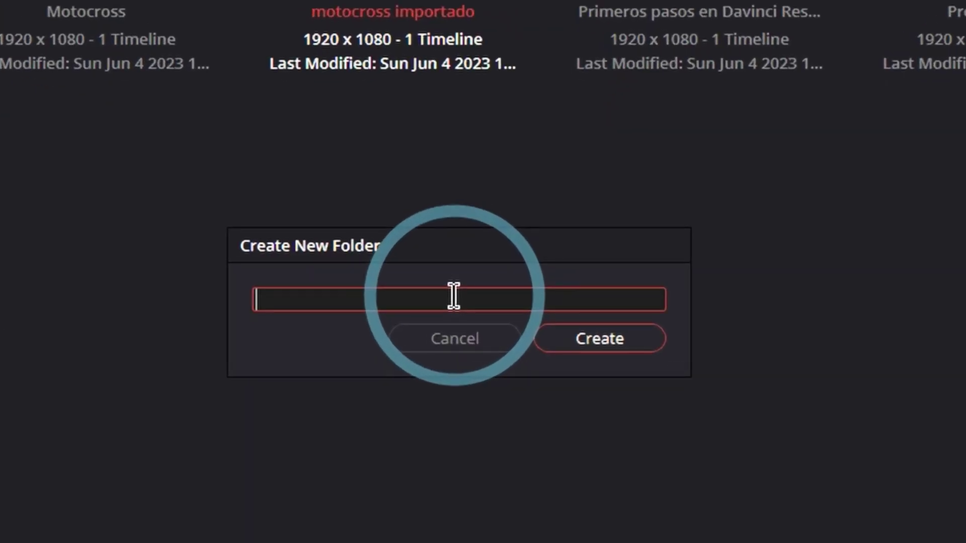
text(Videos de Motocross)
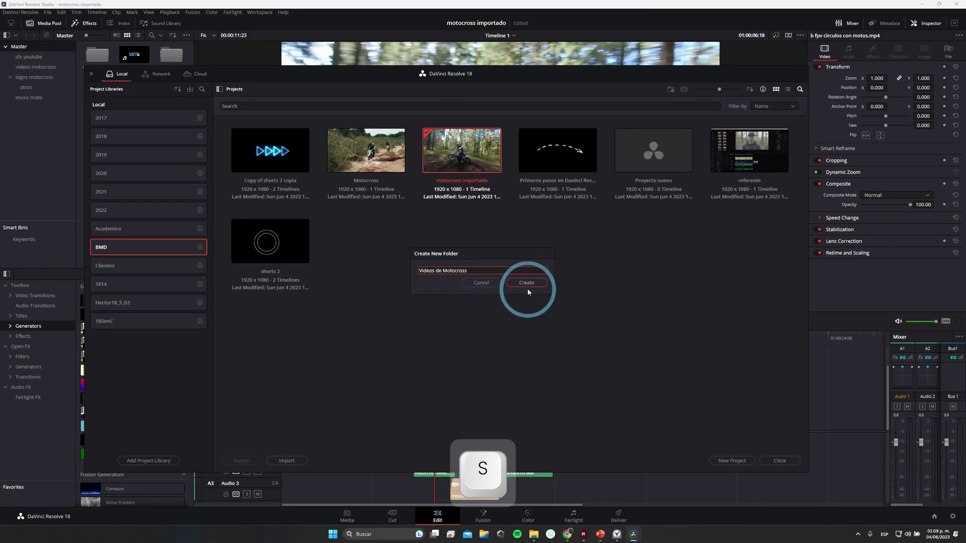
click(526, 285)
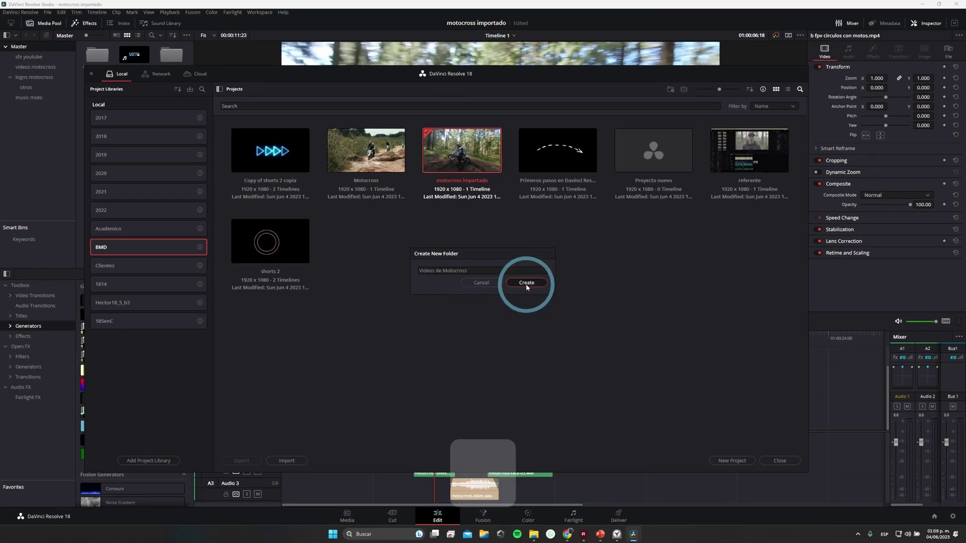
Rename the folder to 'Videos de Motocross 2'.
click(428, 248)
click(368, 243)
right_click(367, 243)
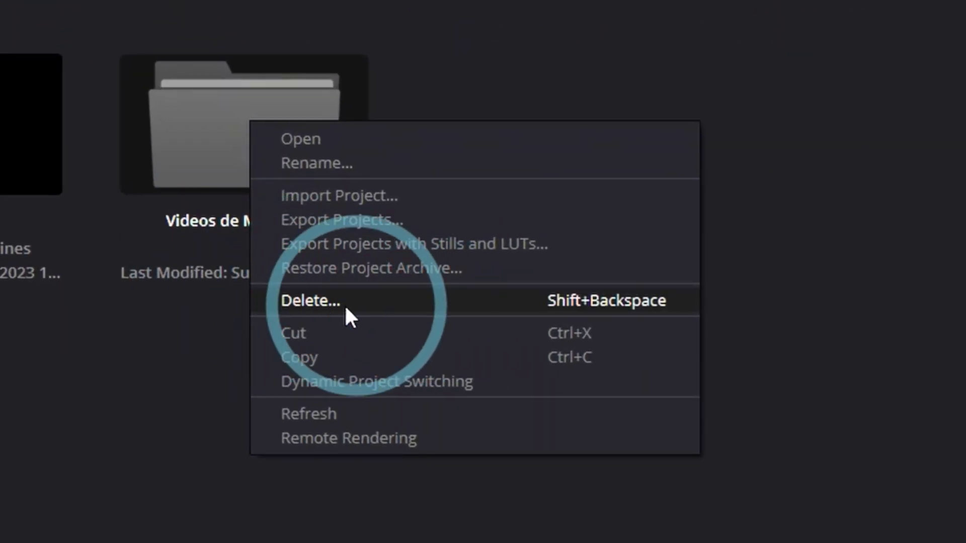
click(170, 378)
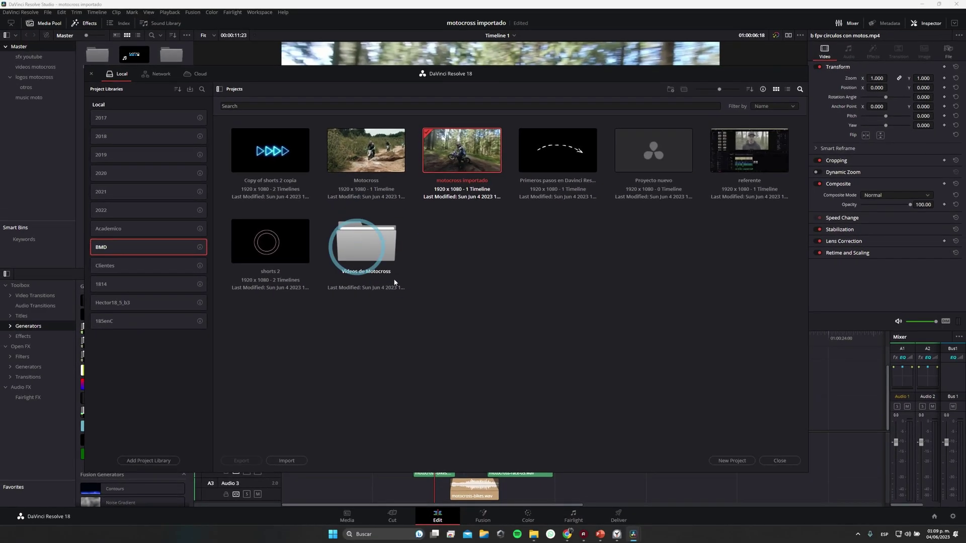
right_click(368, 254)
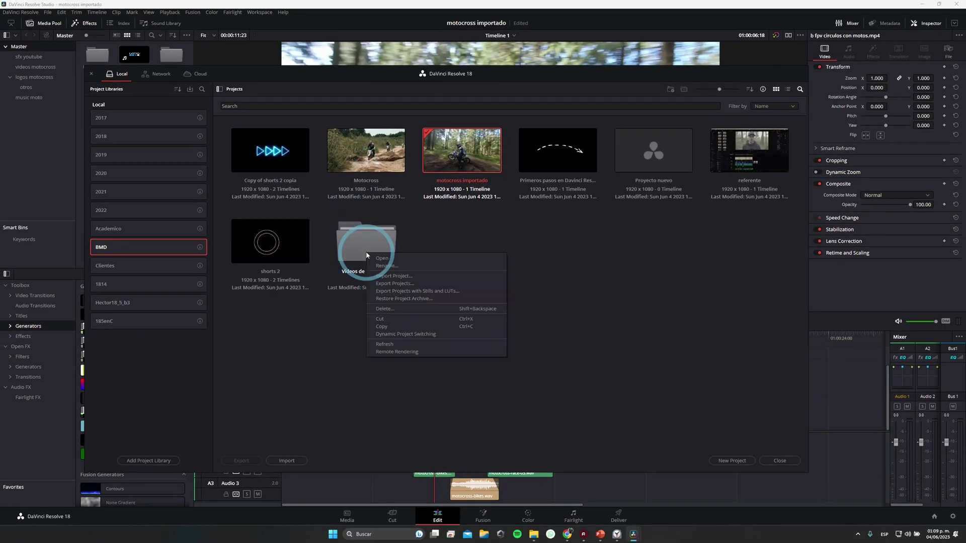
click(381, 275)
click(482, 255)
text(2)
click(523, 270)
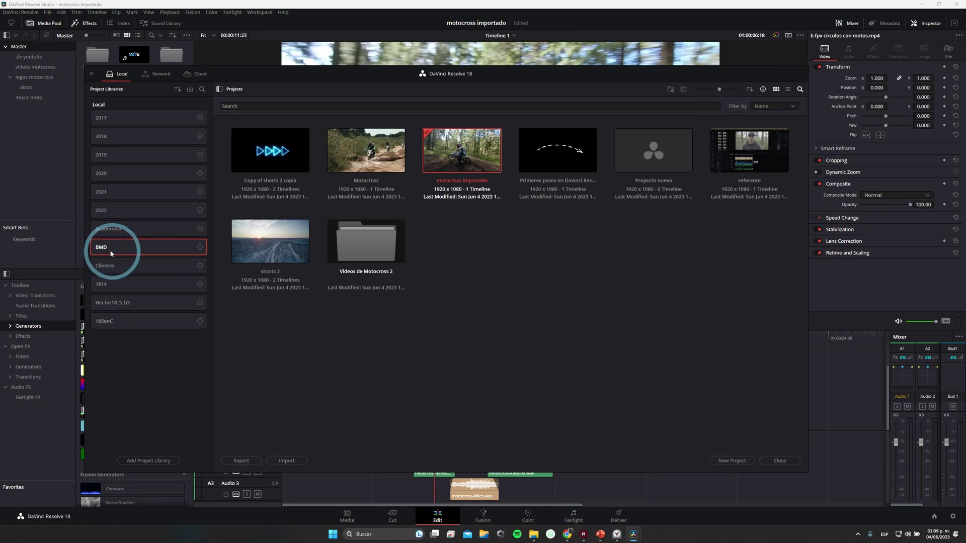
Start a new untitled project and move Motocross and motocross importado into Videos de Motocross 2.
key(ctrl+n)
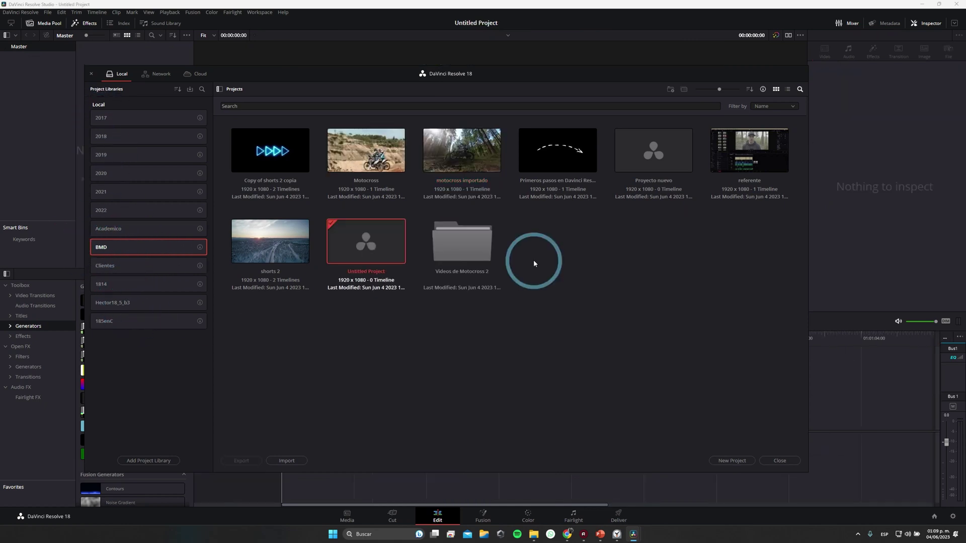
click(366, 150)
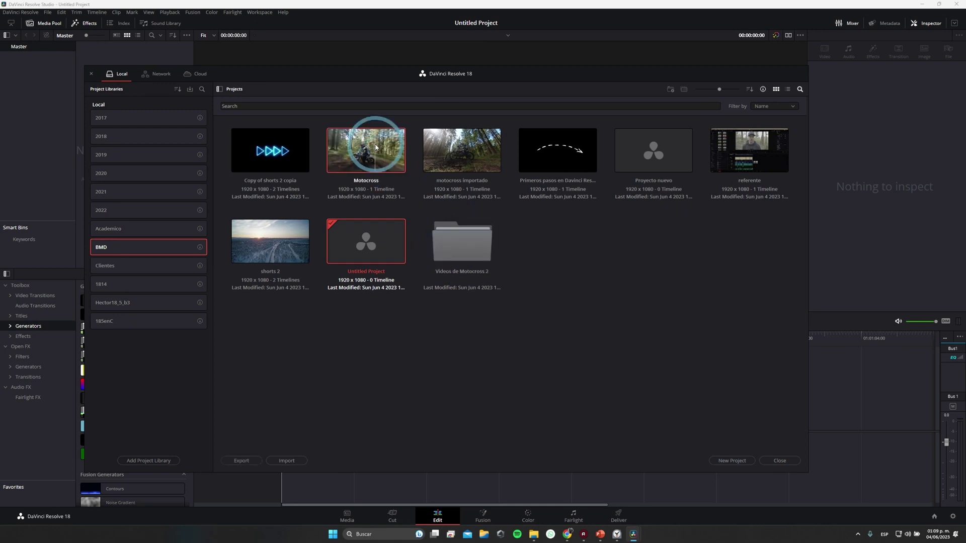
ctrl+click(452, 149)
drag(367, 144, 452, 242)
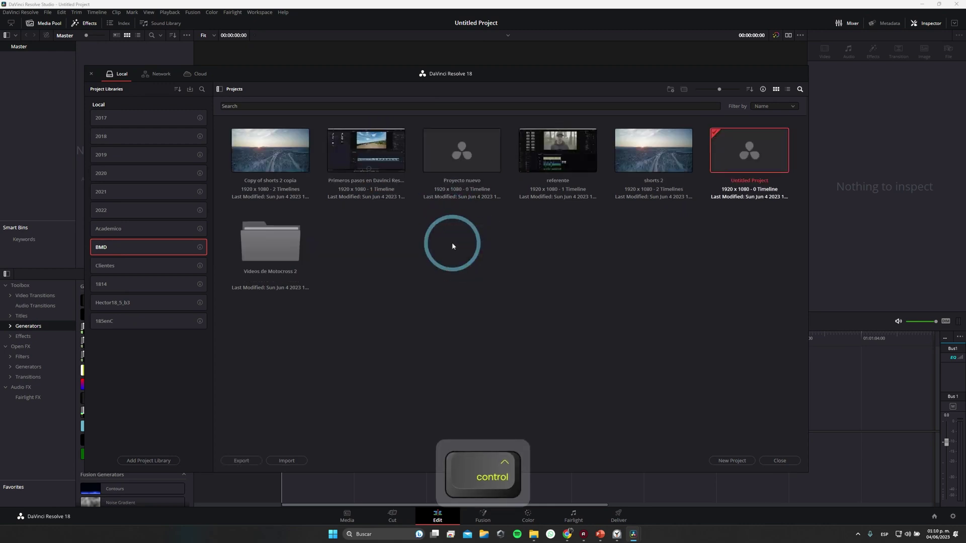
double_click(270, 240)
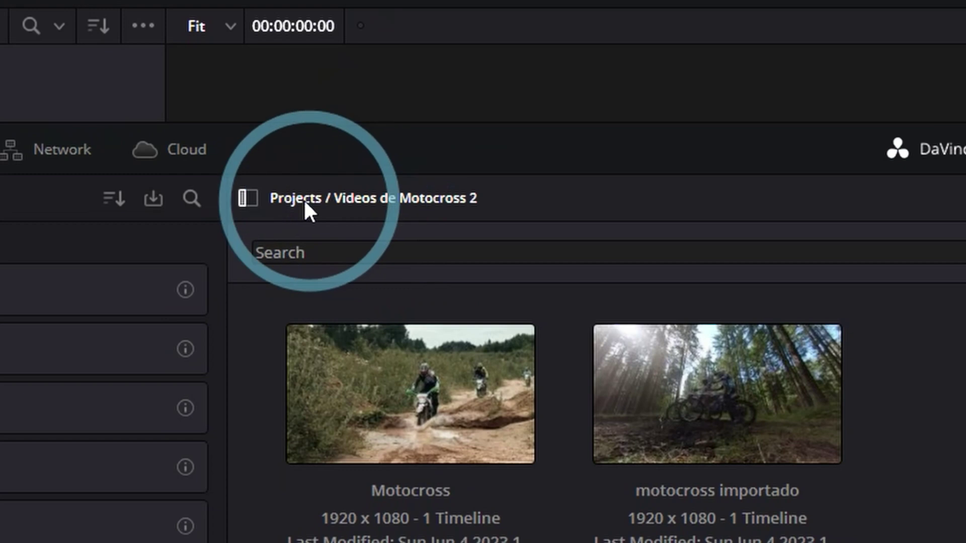
click(237, 89)
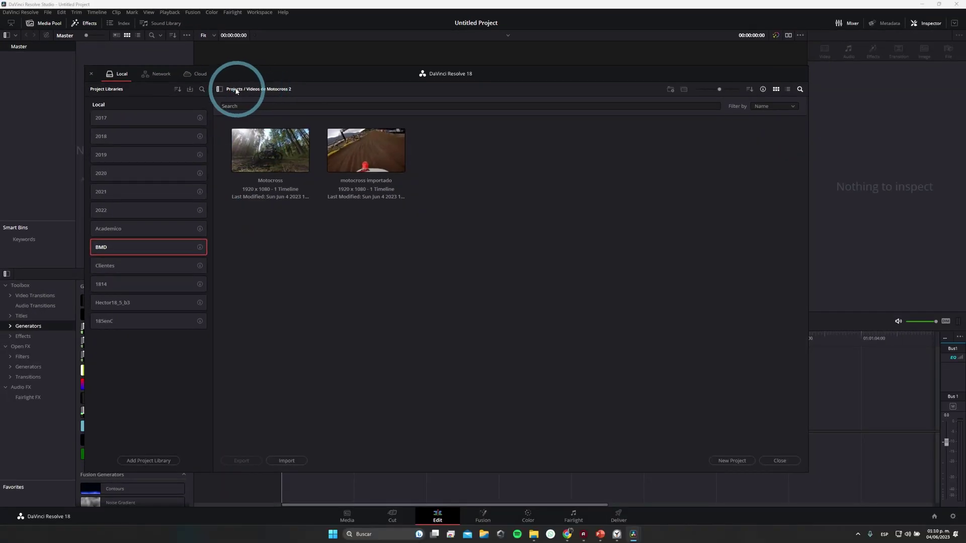
Cut both motocross projects from the folder and paste them back at the top level.
double_click(270, 241)
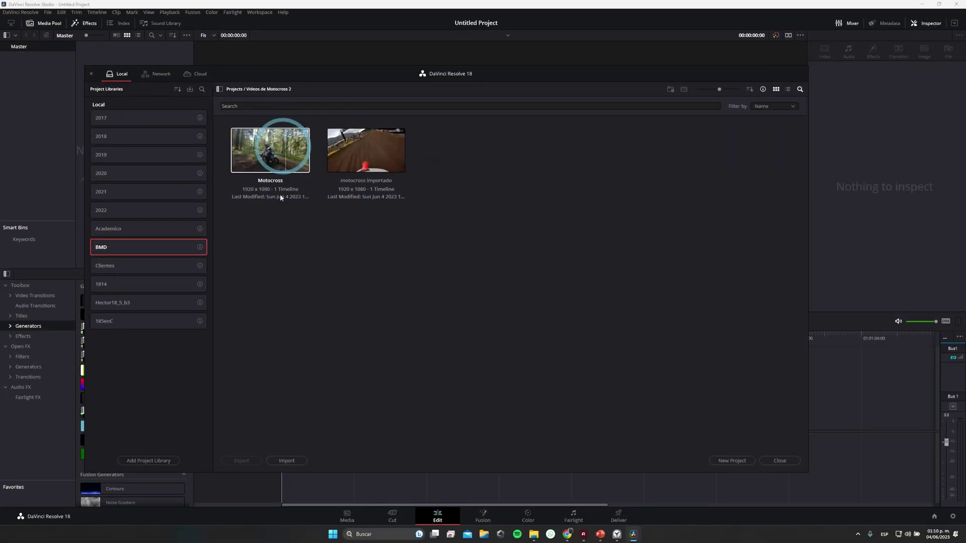
ctrl+click(270, 155)
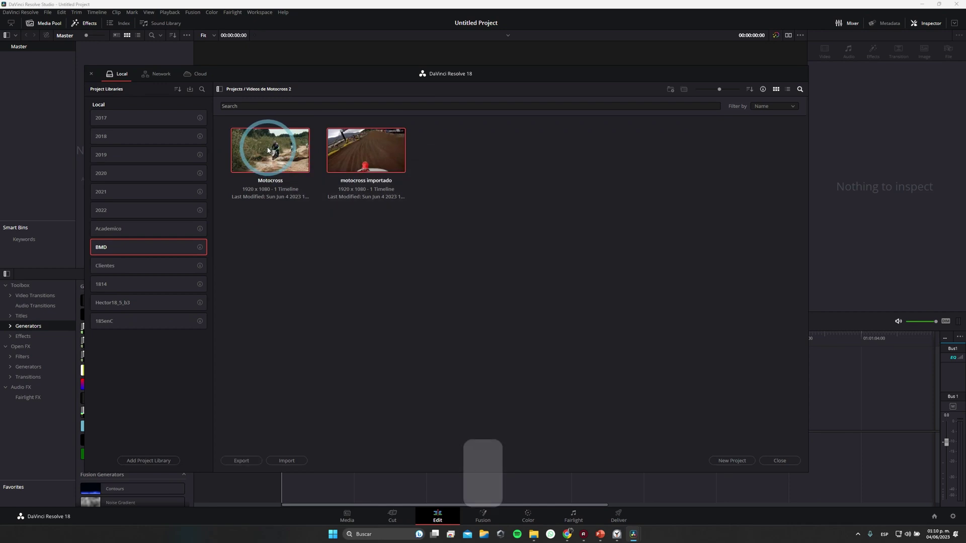
key(ctrl+x)
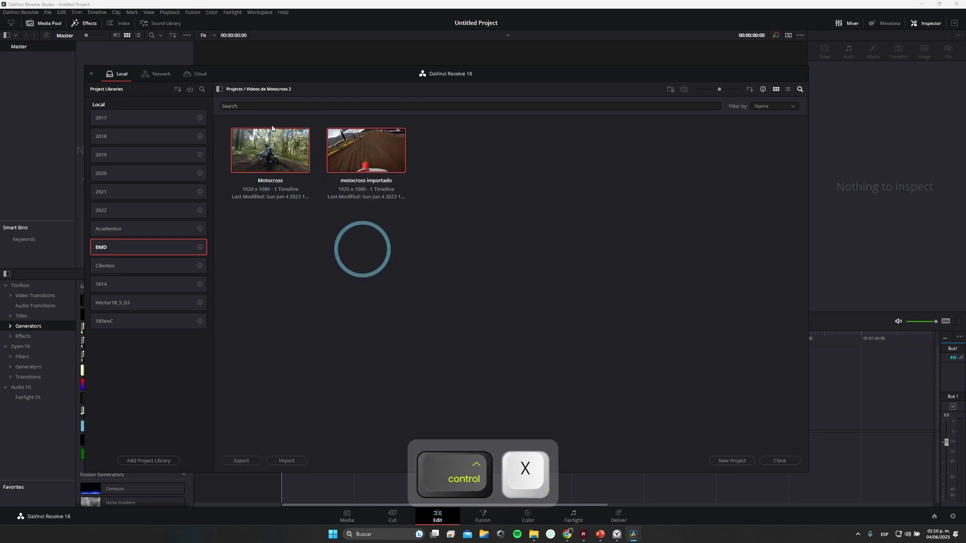
click(235, 90)
key(ctrl+v)
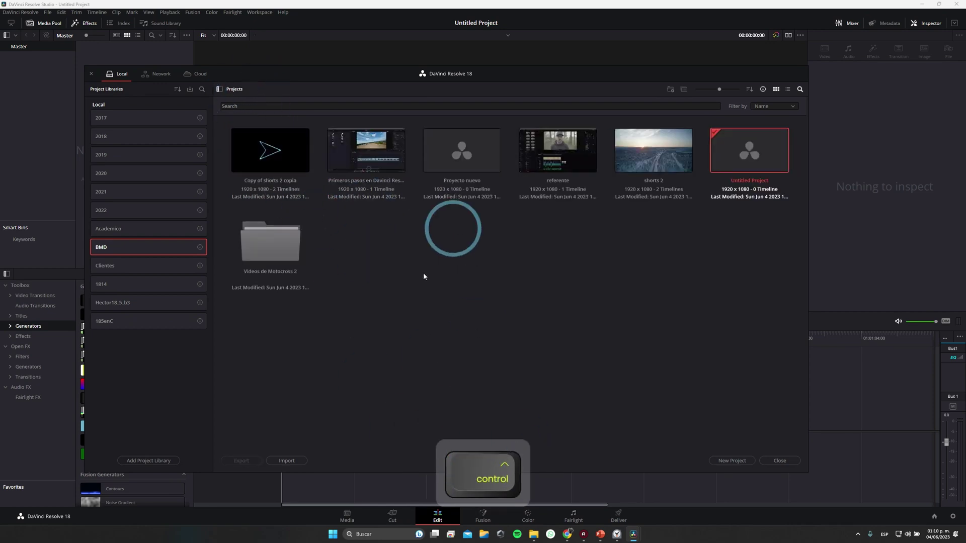
key(ctrl+v)
double_click(424, 255)
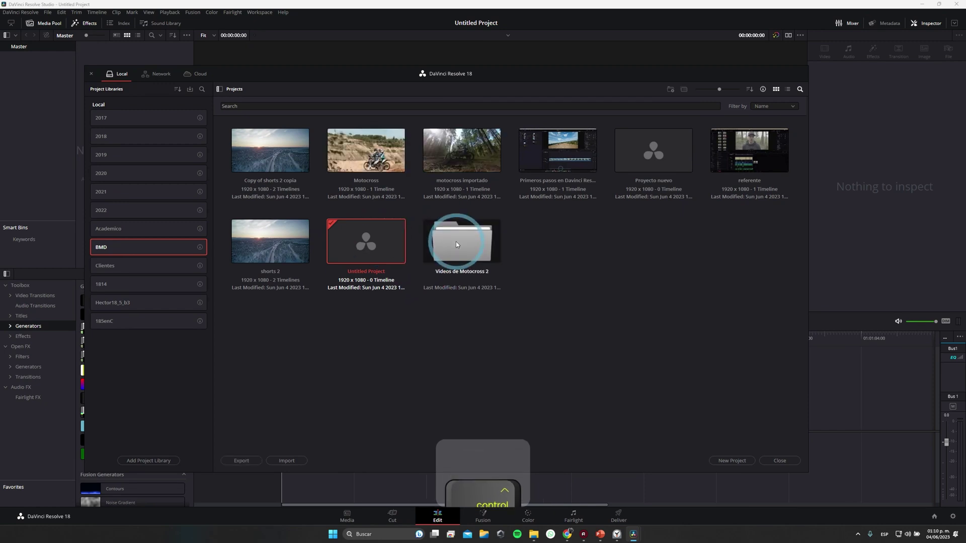
click(235, 90)
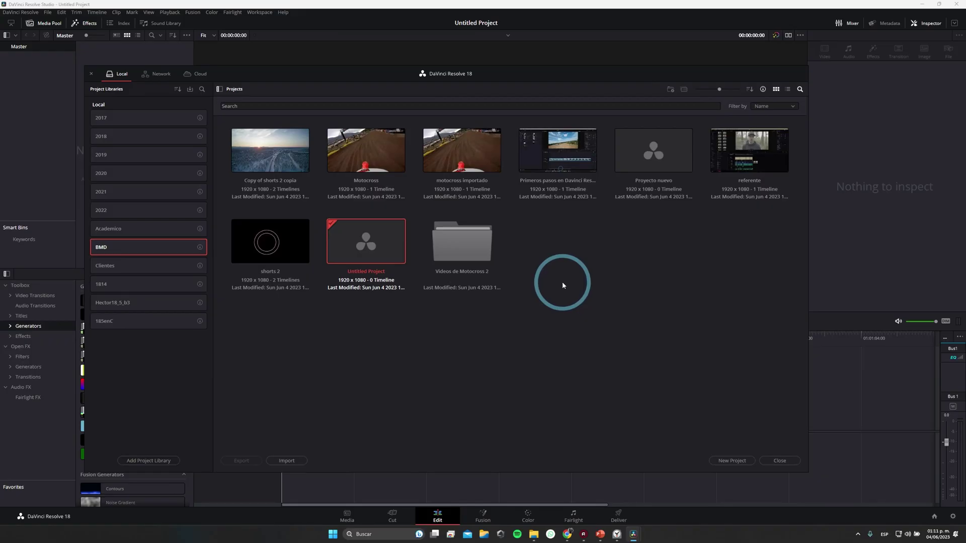
click(470, 246)
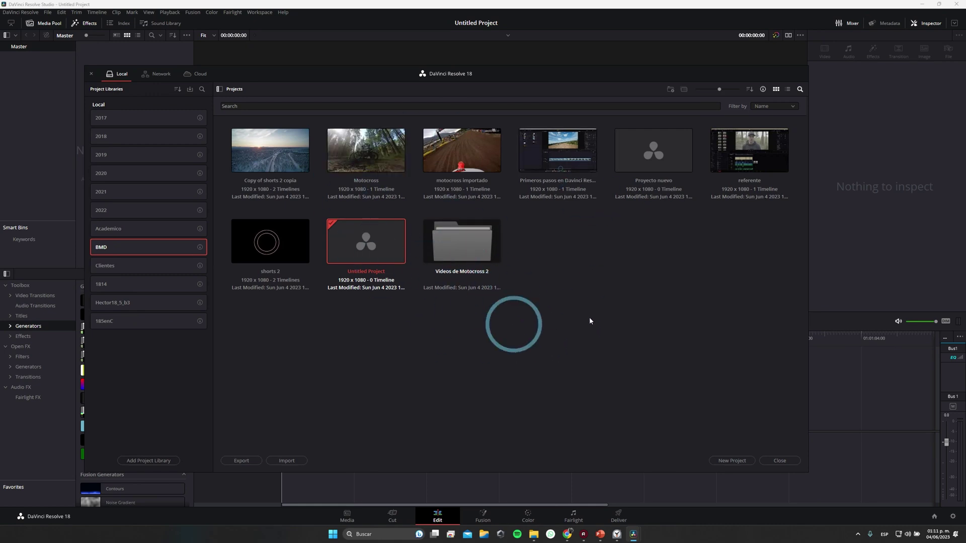
click(566, 243)
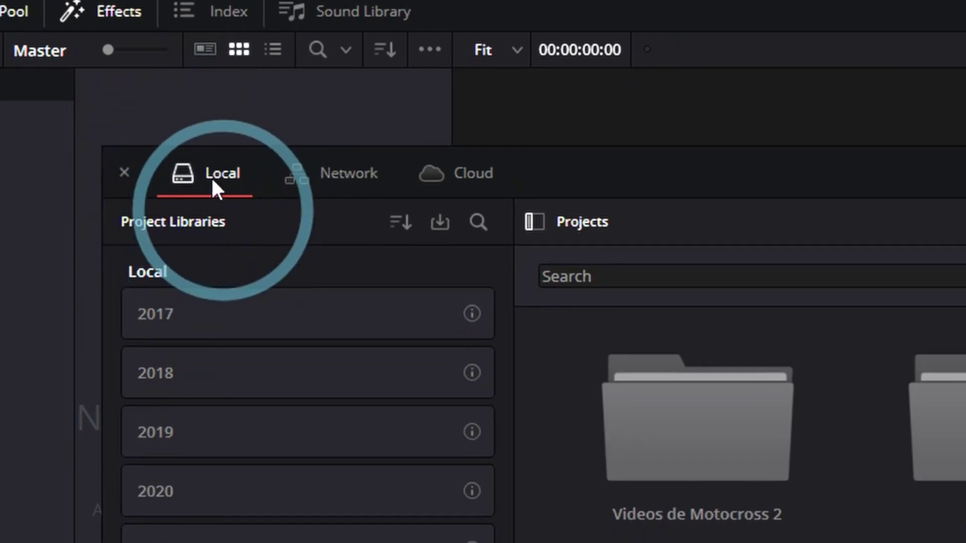
click(346, 198)
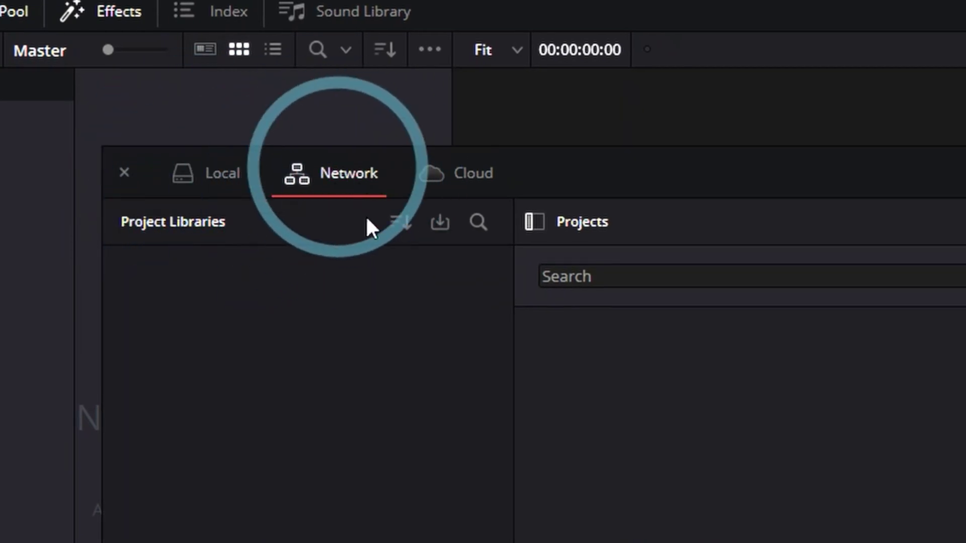
click(476, 171)
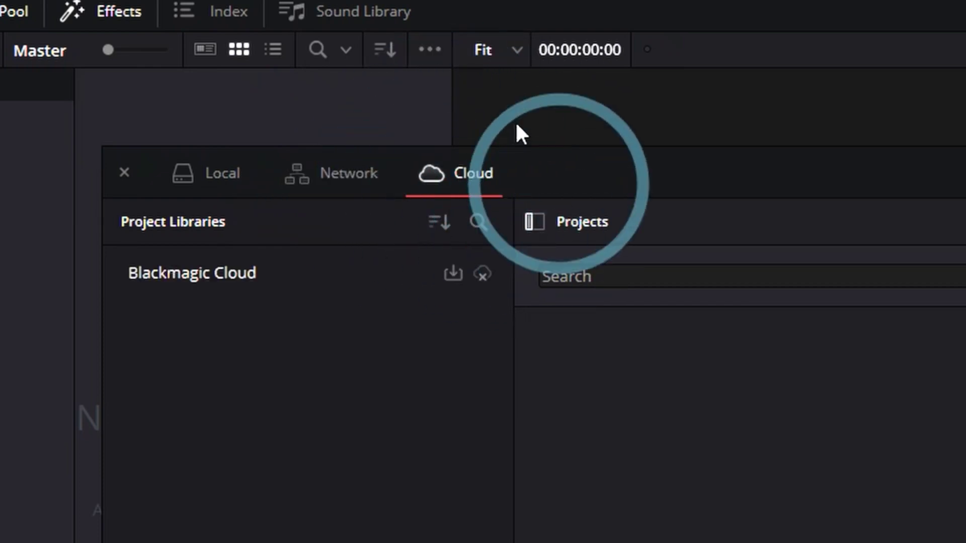
click(120, 74)
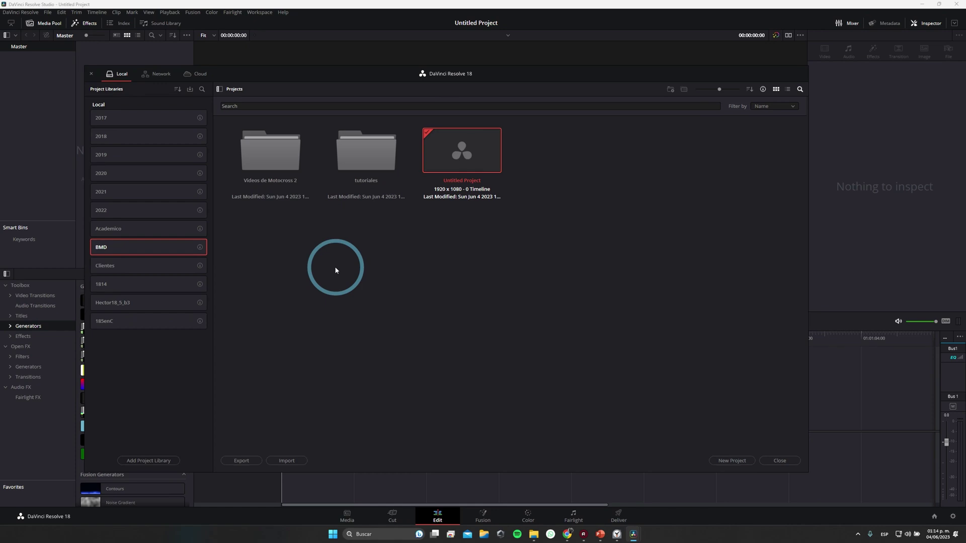
click(156, 76)
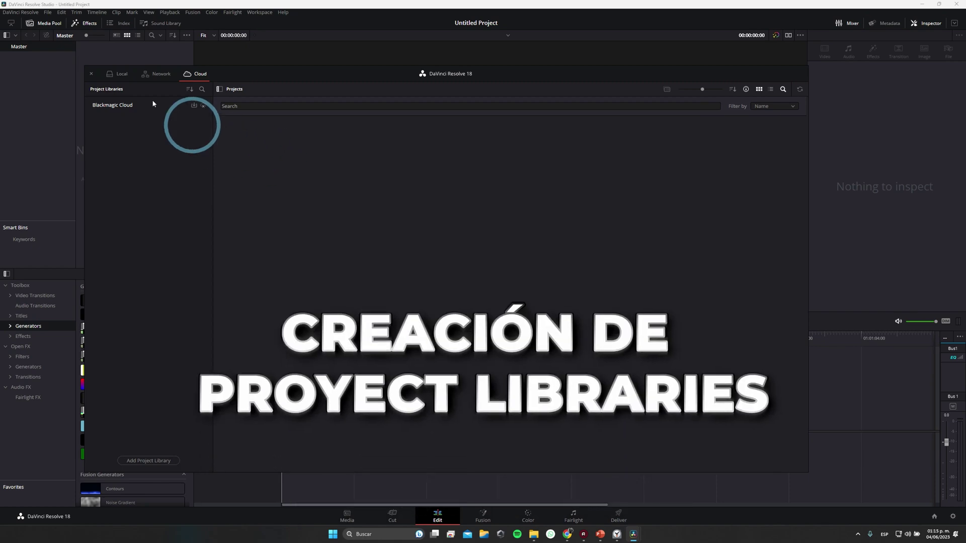
click(123, 75)
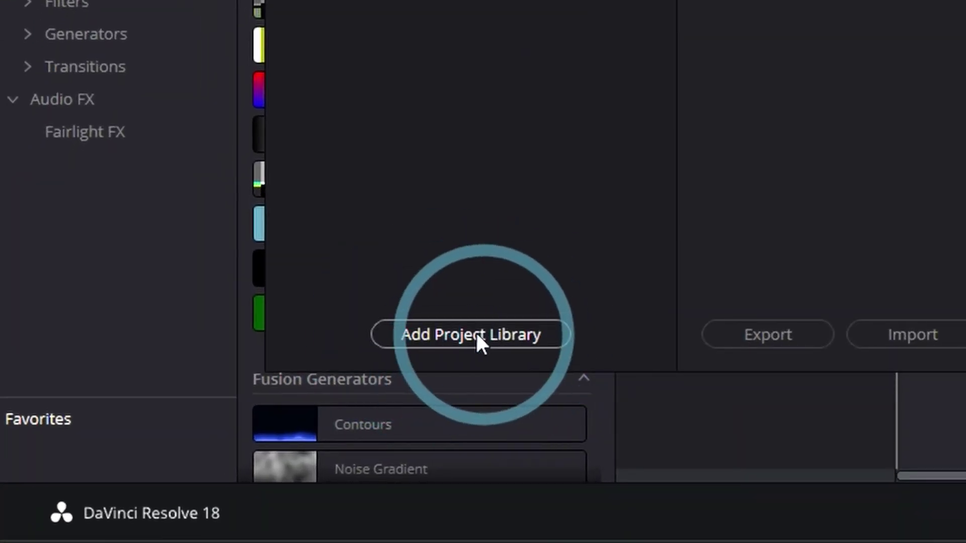
Create a Tutoriales project library stored in a new Tutoriales folder.
click(476, 333)
text(Tutoriales)
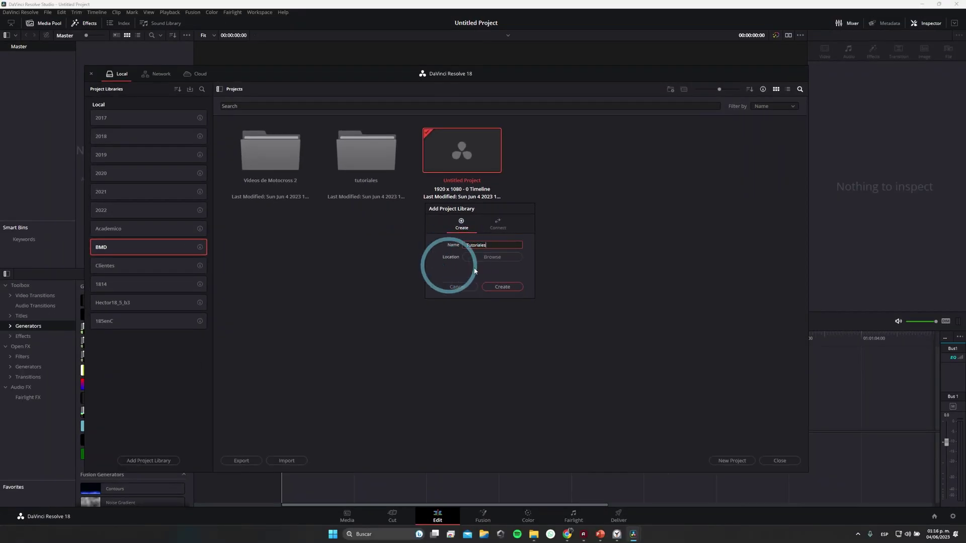
click(493, 257)
key(ctrl+shift+n)
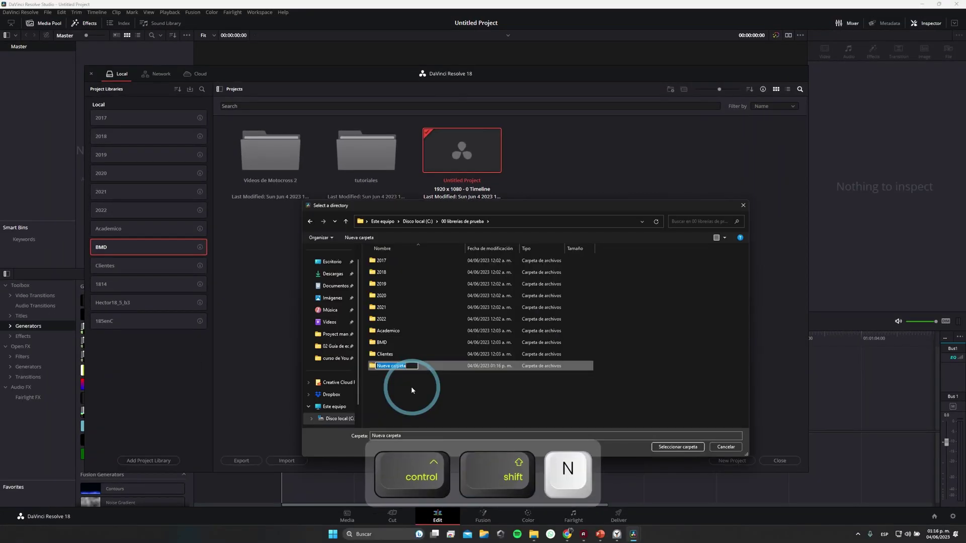
text(Tutoriales)
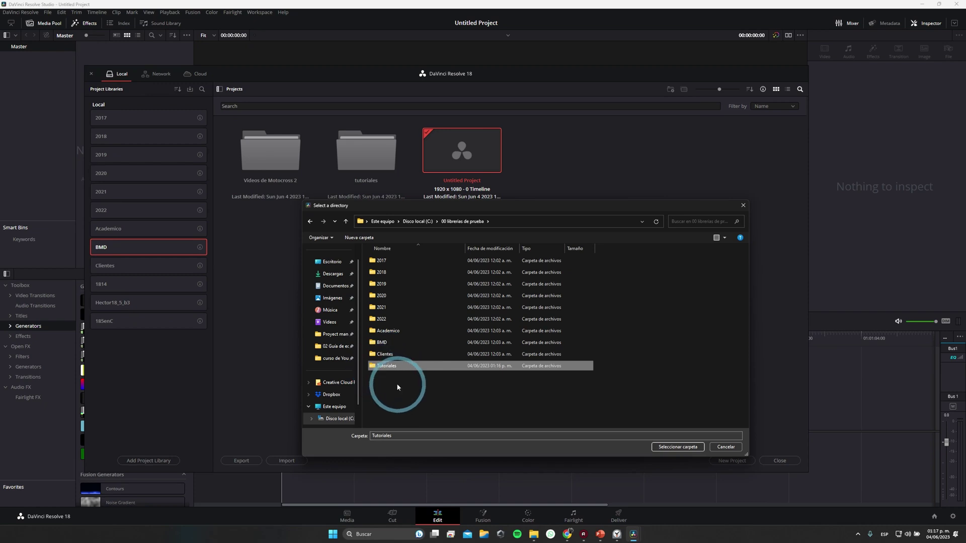
double_click(391, 370)
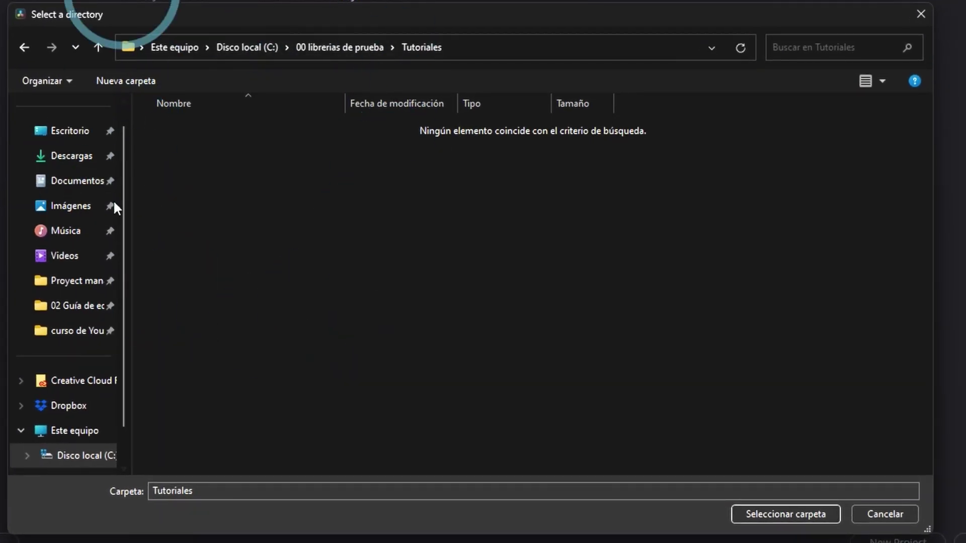
click(755, 515)
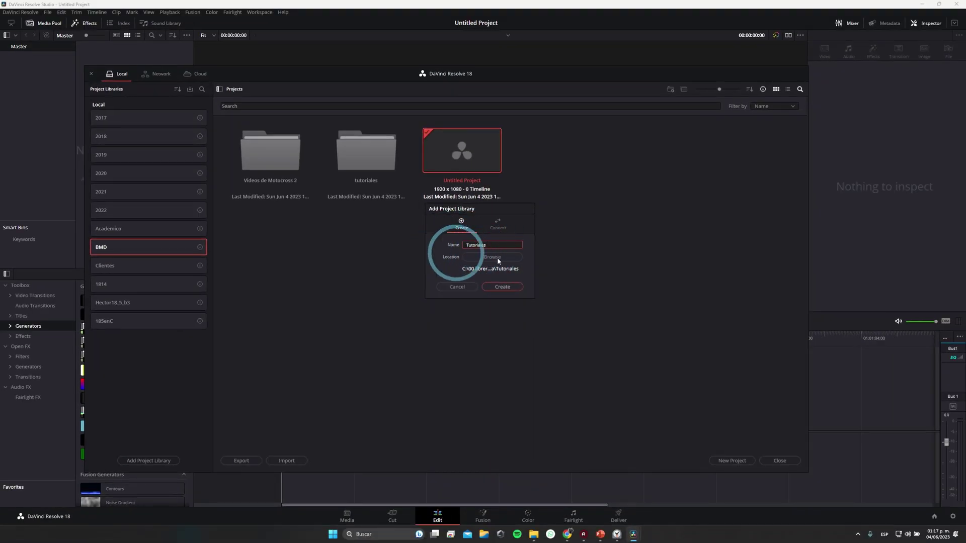
click(498, 289)
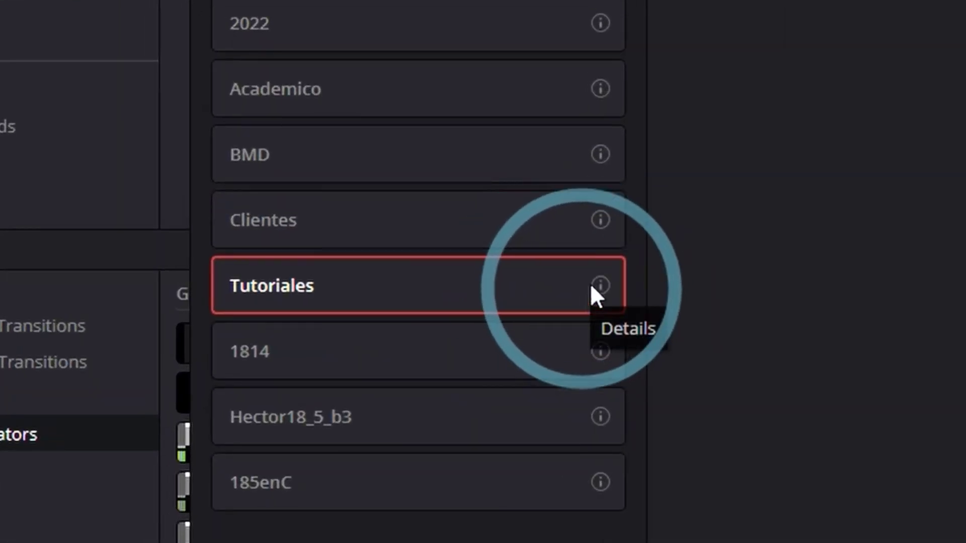
Remove the Tutoriales library and confirm disconnecting it from the local list.
click(600, 285)
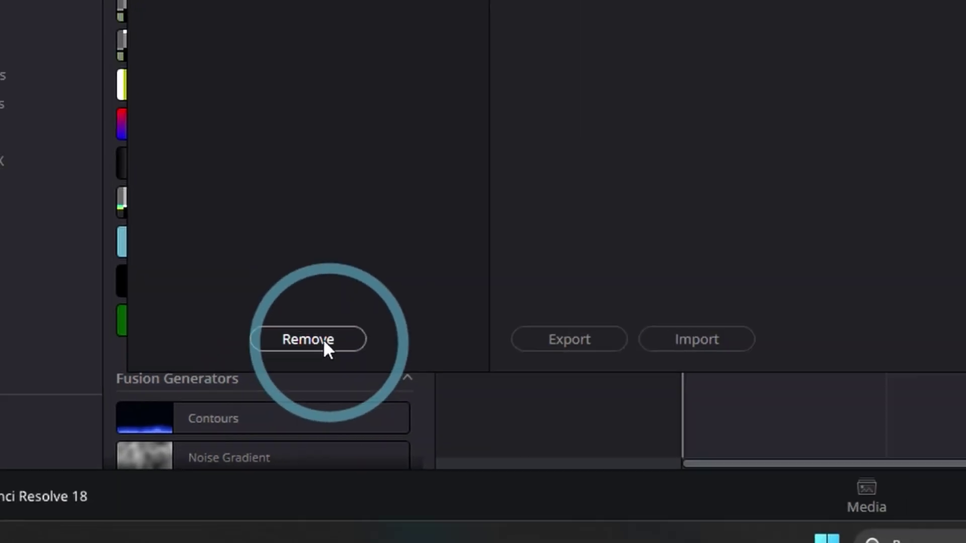
click(324, 342)
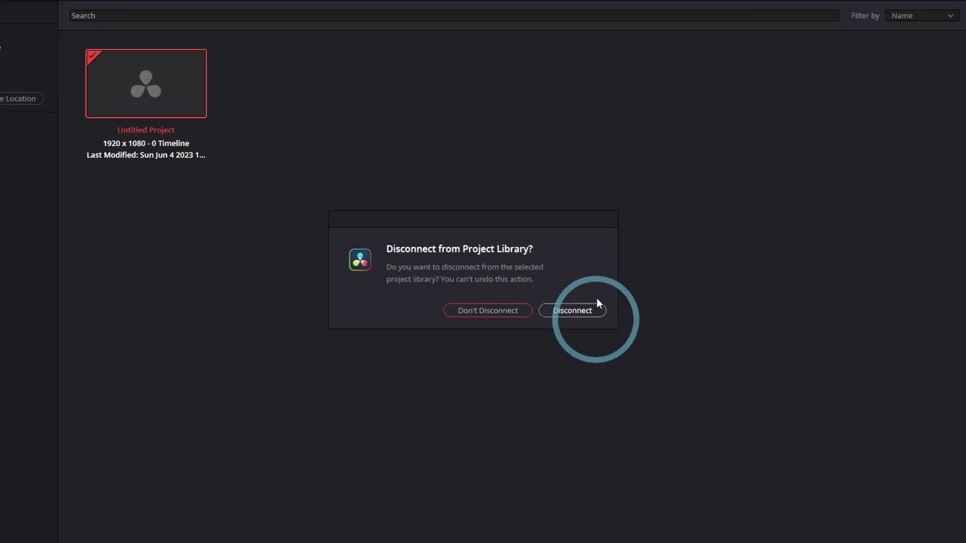
click(658, 358)
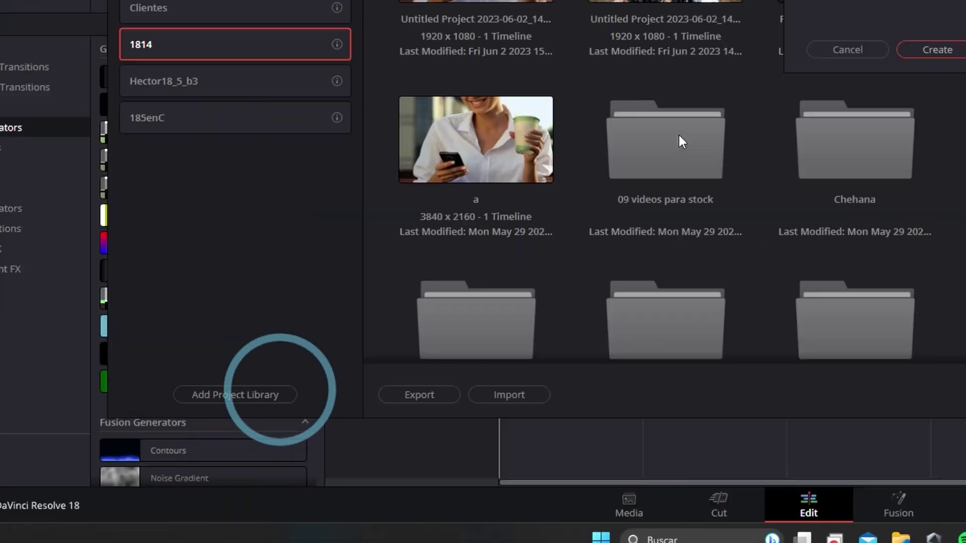
click(357, 291)
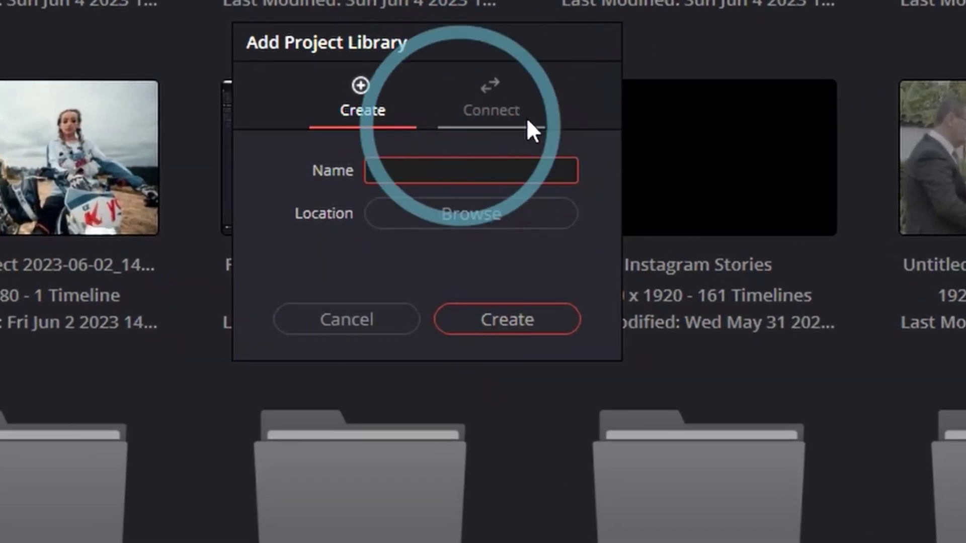
Connect the existing Resolve Projects folder as a library named 'Tutoriales 2'.
click(496, 93)
click(467, 225)
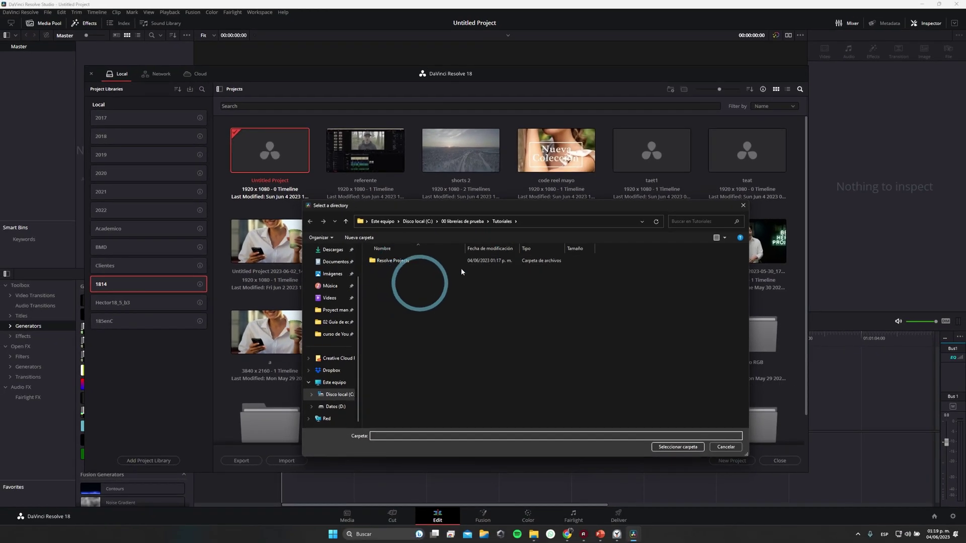
click(382, 261)
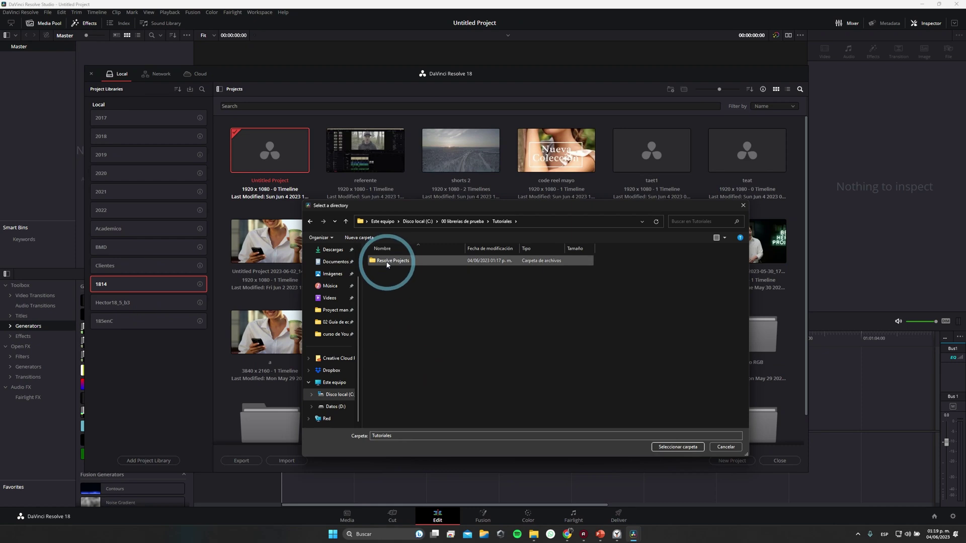
key(Return)
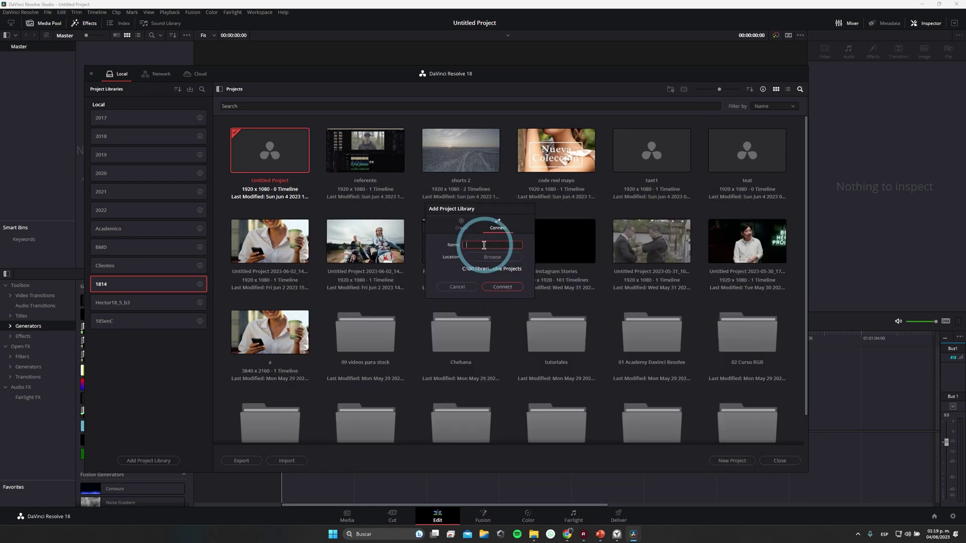
text(T)
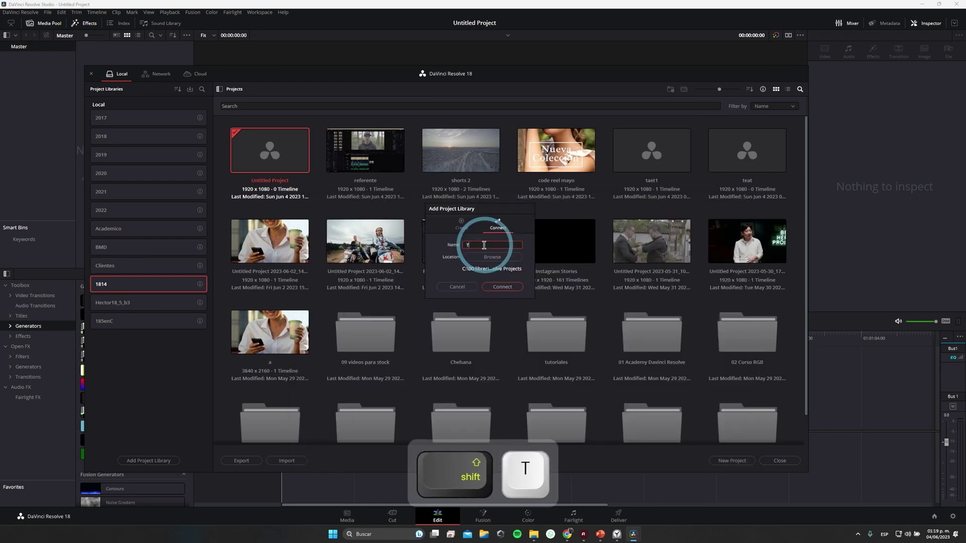
text(utoriales 2)
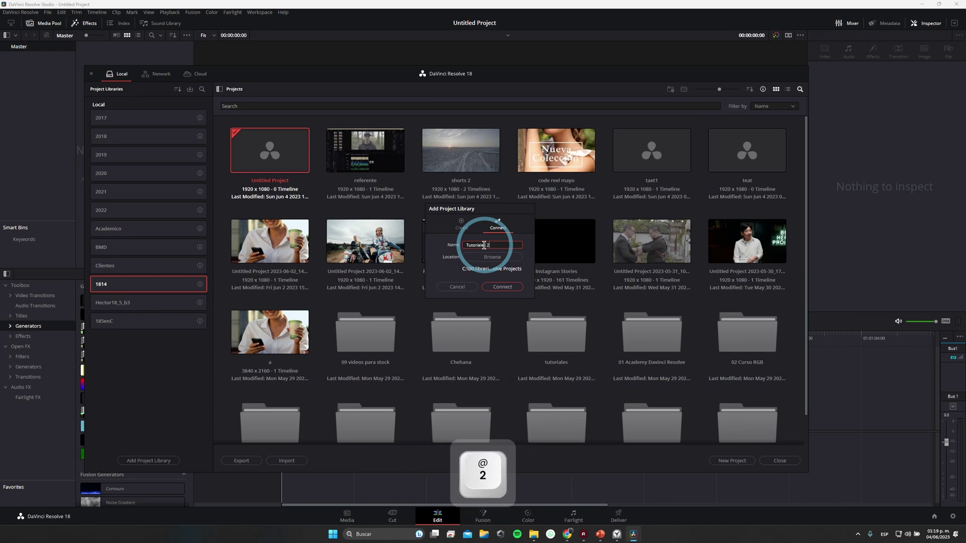
click(503, 287)
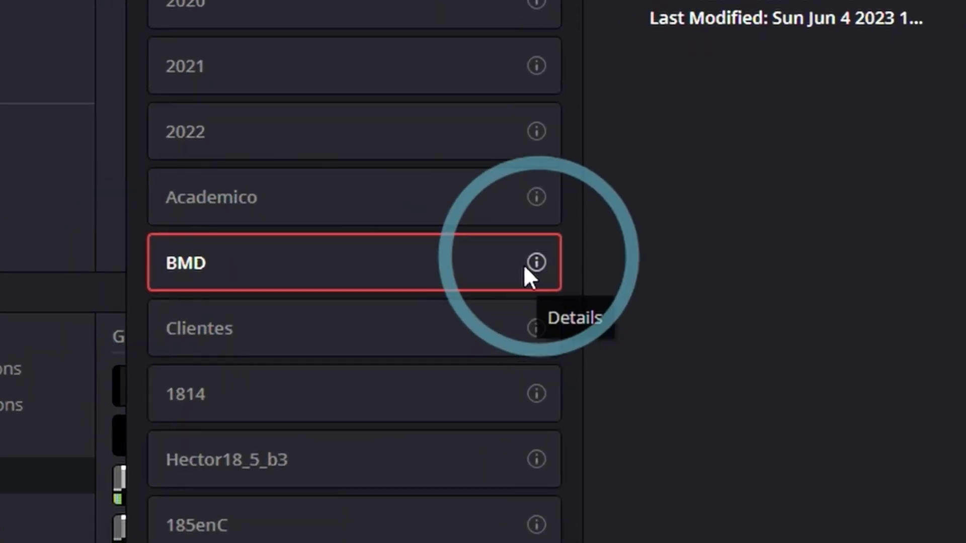
Save a backup of the BMD library into a new 'backup libreta de prueba' folder.
click(535, 263)
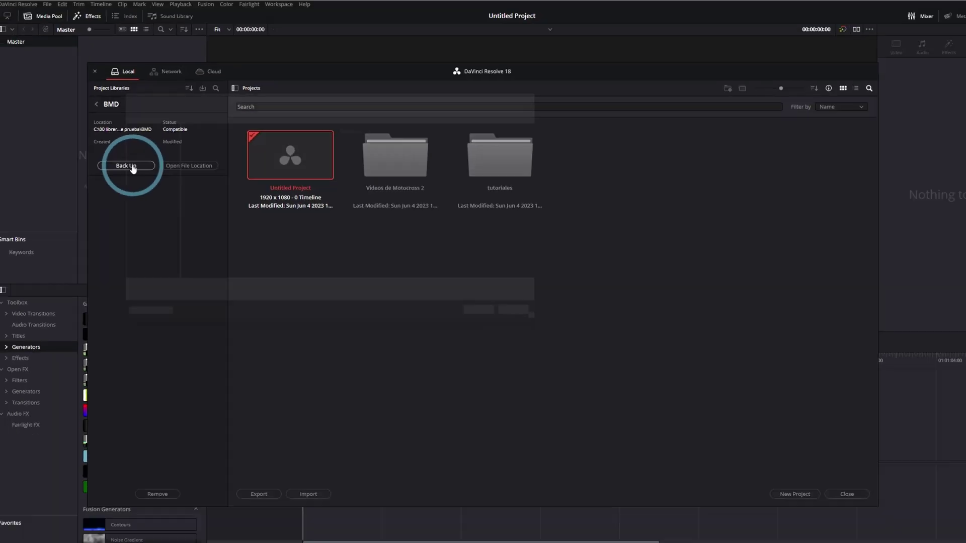
click(139, 171)
click(120, 212)
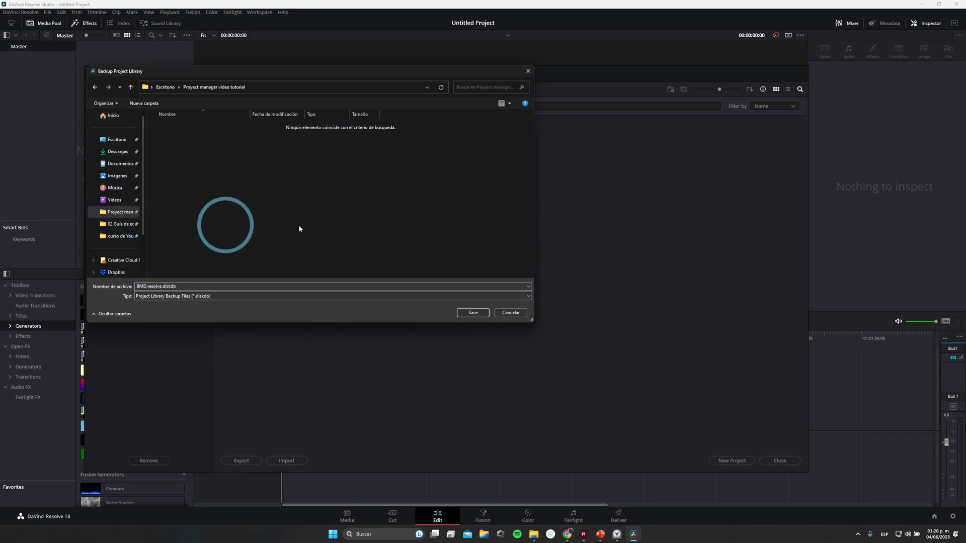
key(ctrl+shift+n)
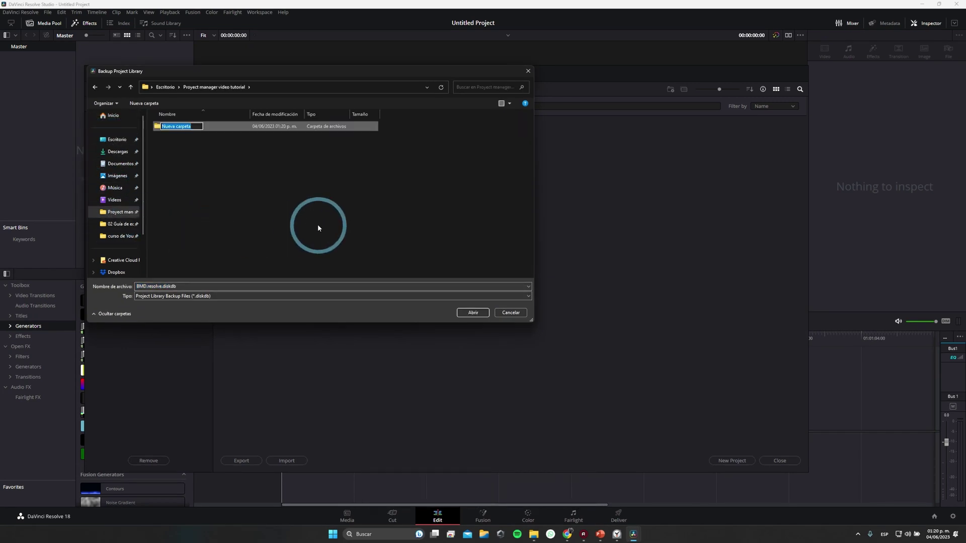
text(backup libreta de prueba)
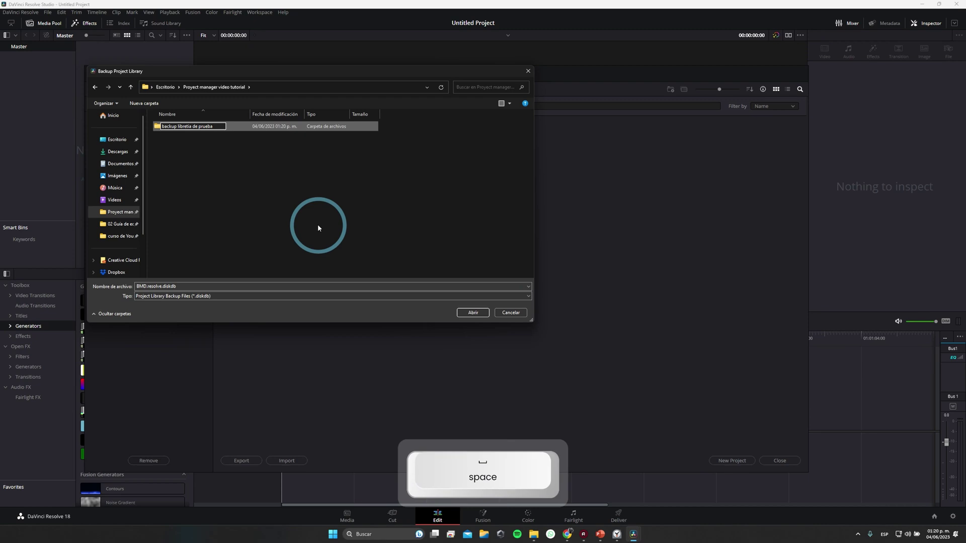
click(313, 221)
double_click(184, 126)
key(Return)
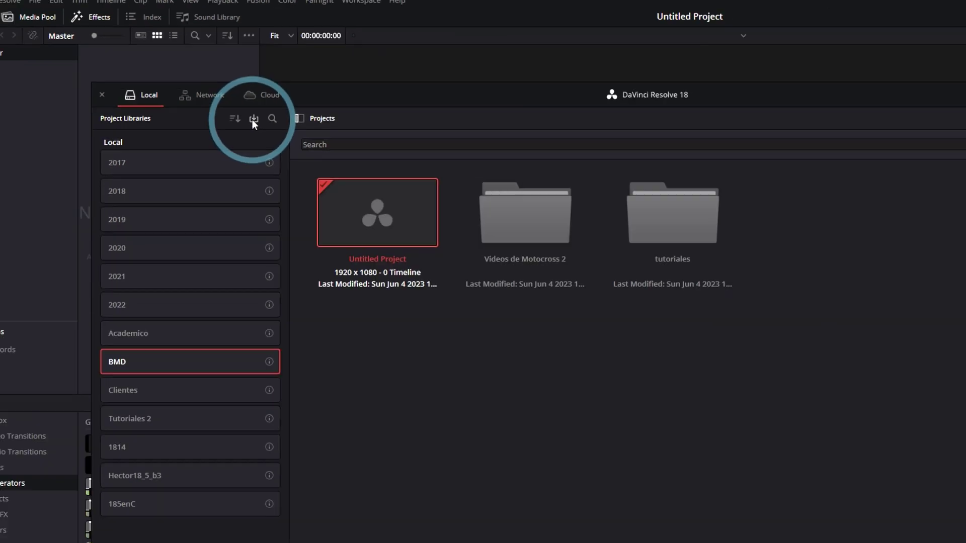
click(486, 230)
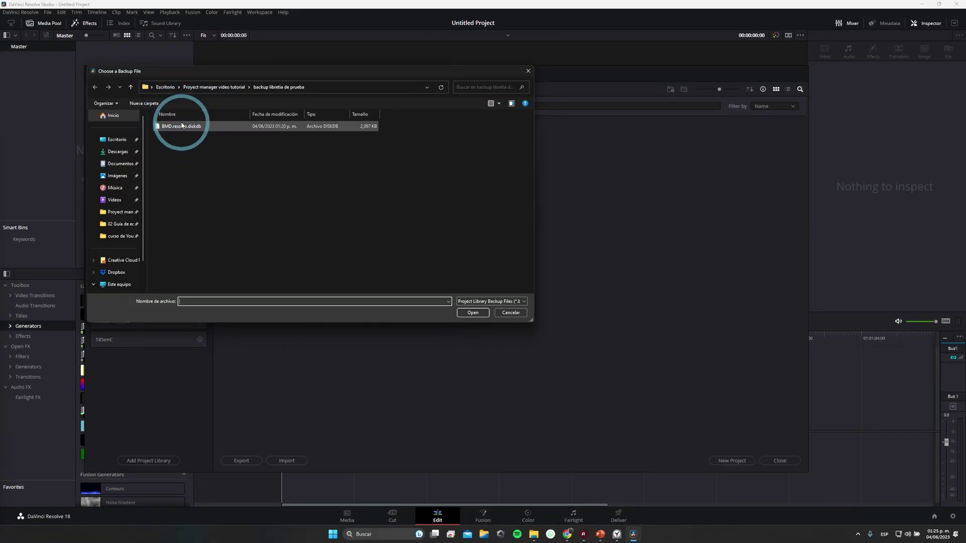
Pick the BMD.resolve.diskdb backup and name the new library 'BMD restaurada'.
click(182, 125)
click(467, 313)
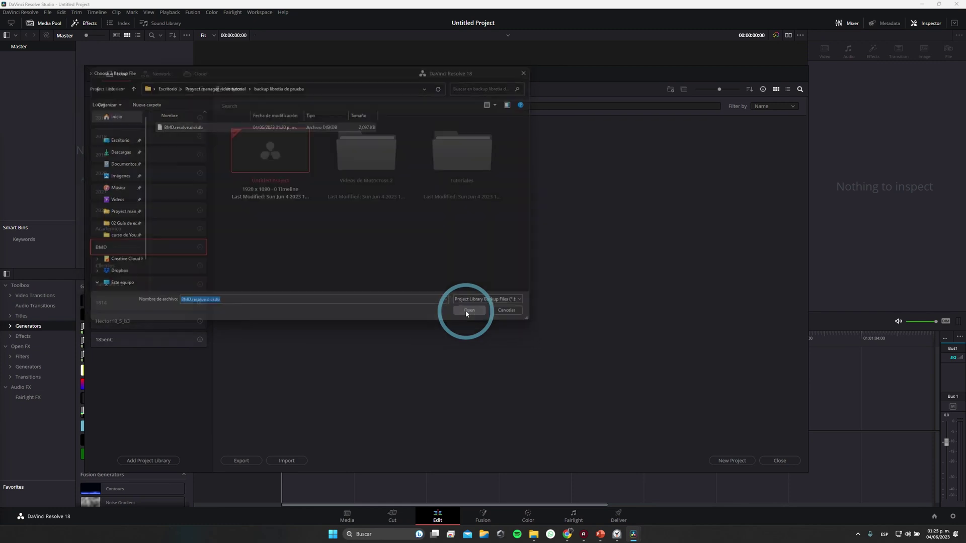
click(474, 244)
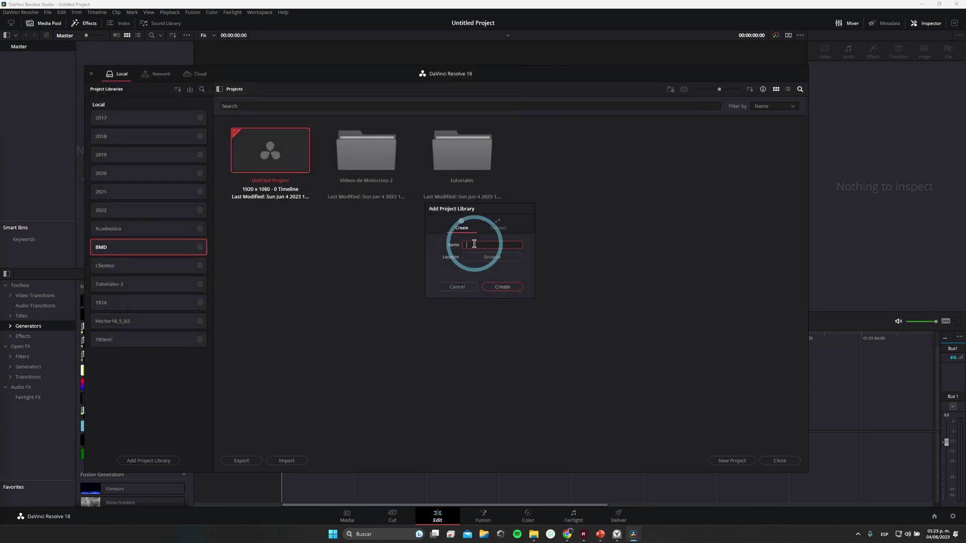
text(BMD restaurafd)
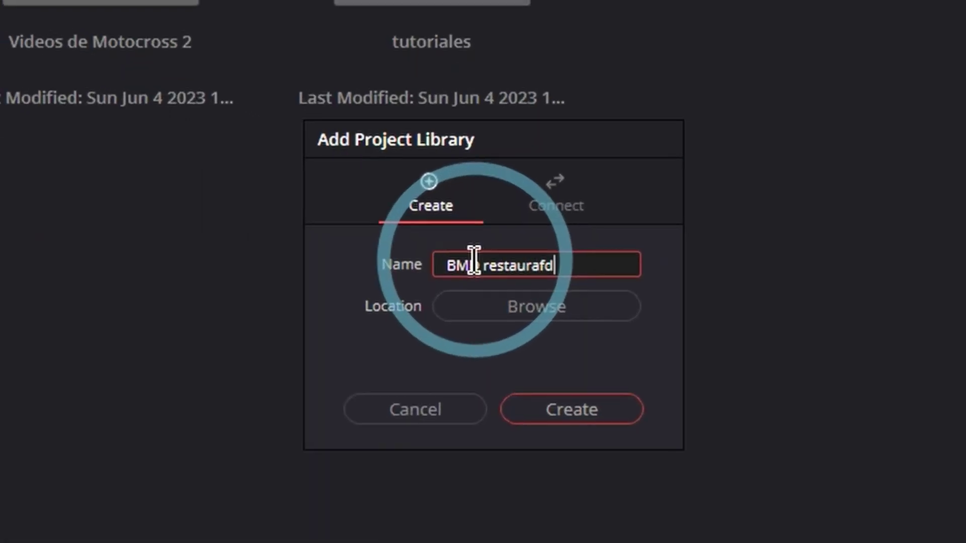
key(BackSpace)
key(BackSpace)
text(da)
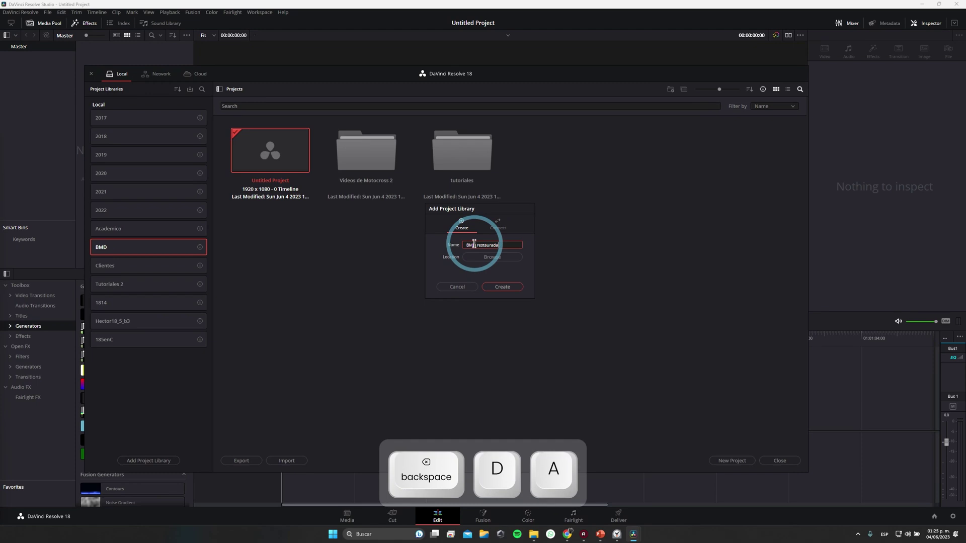
Set the library location, restore it, and open its tutoriales folder.
click(484, 257)
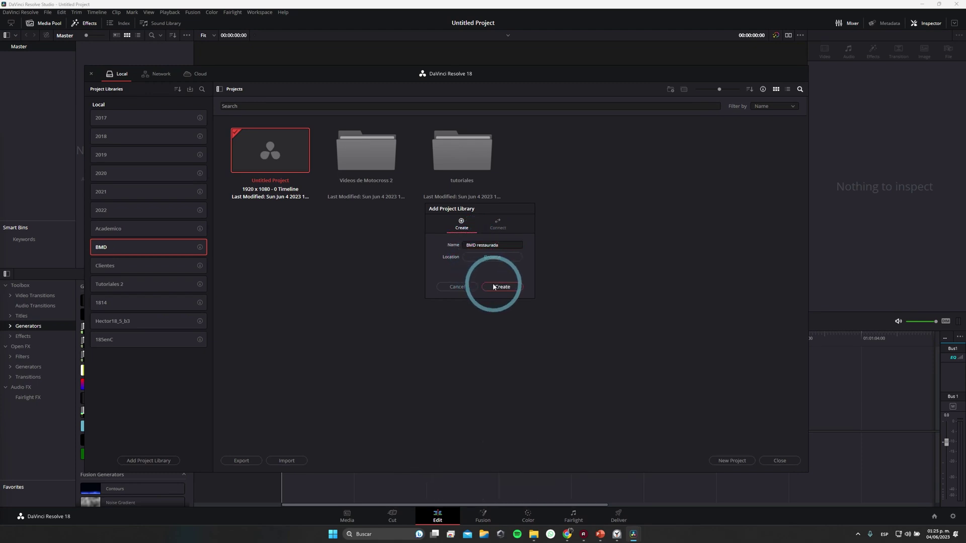
click(494, 287)
drag(606, 196, 452, 206)
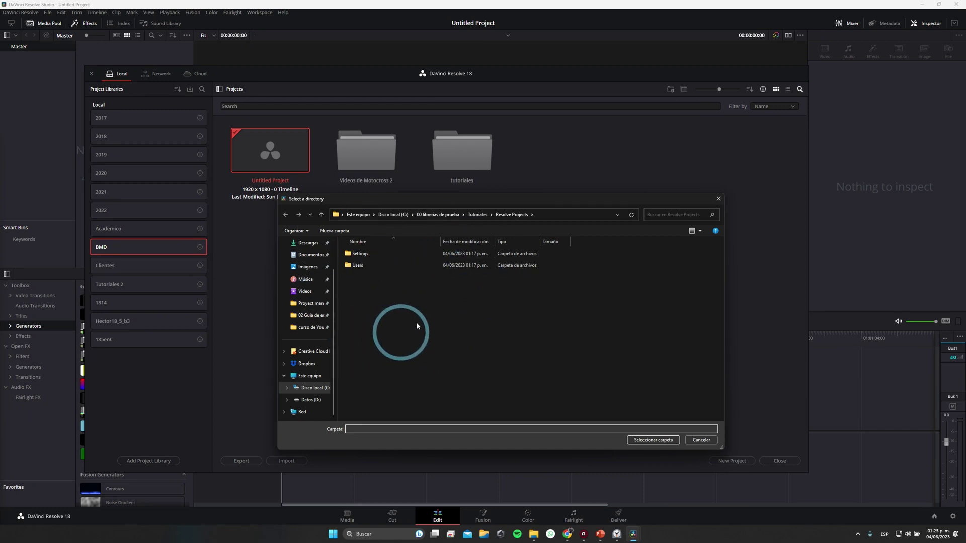
key(Return)
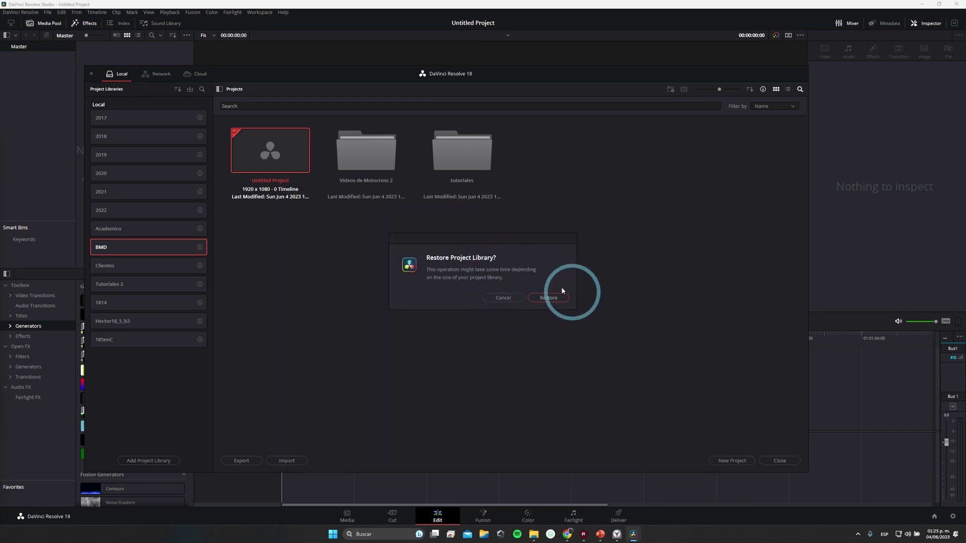
click(549, 298)
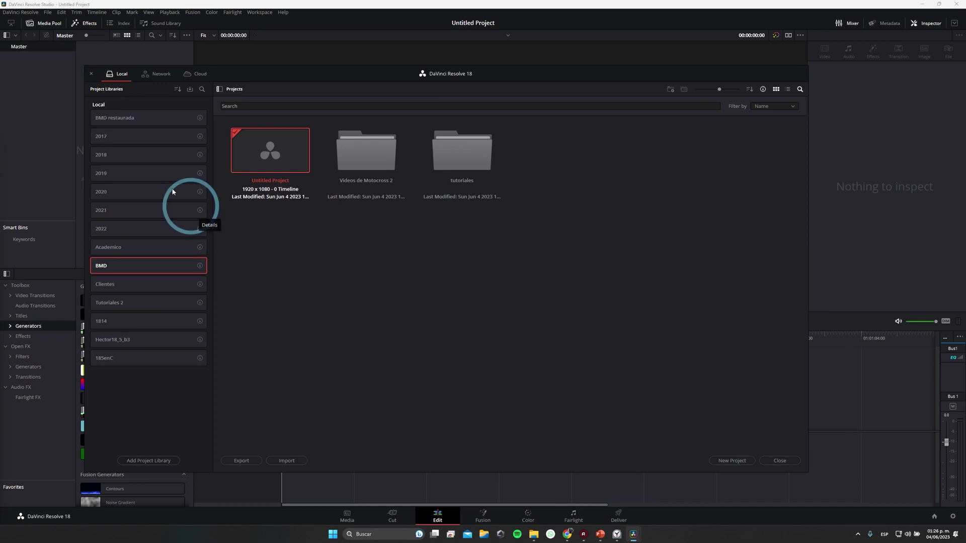
click(120, 120)
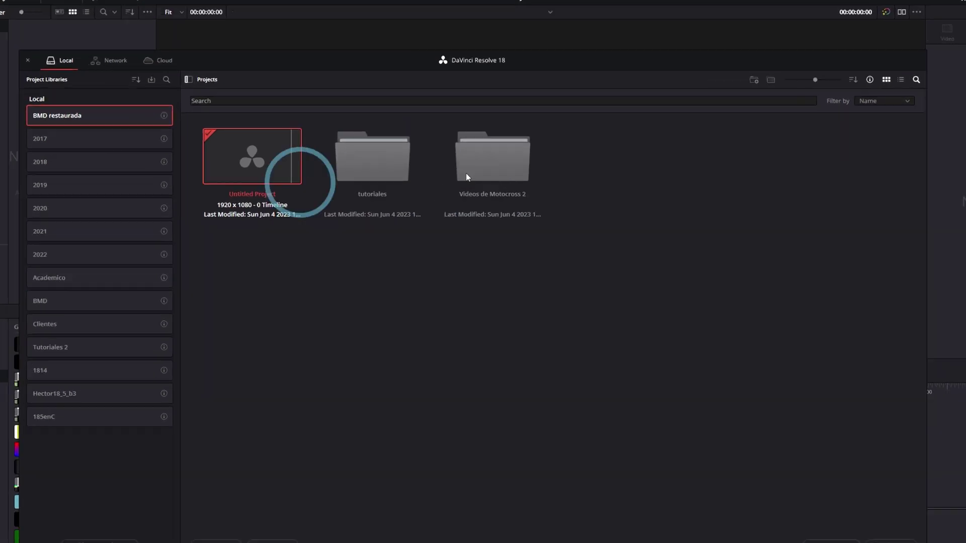
double_click(499, 232)
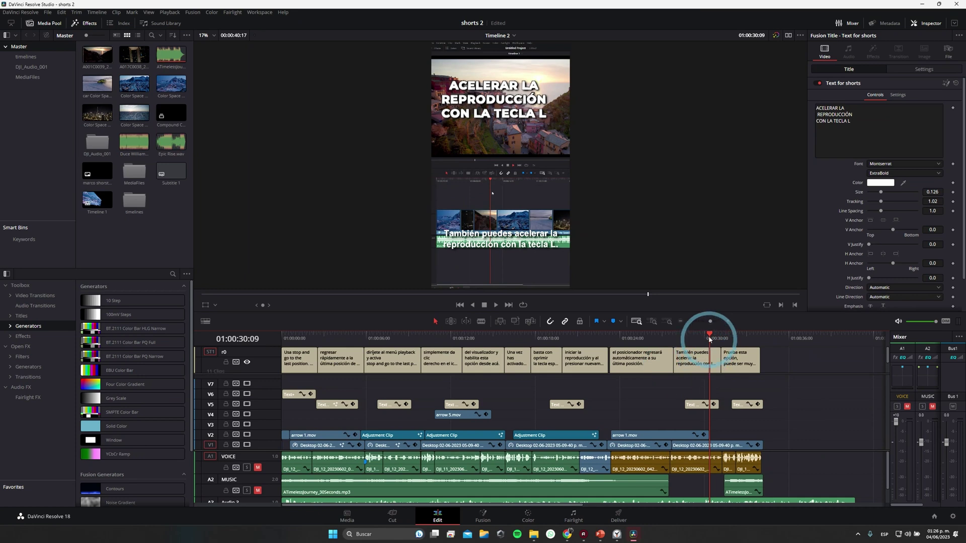
Save the shorts 2 project from the File menu and with Ctrl+S.
click(302, 336)
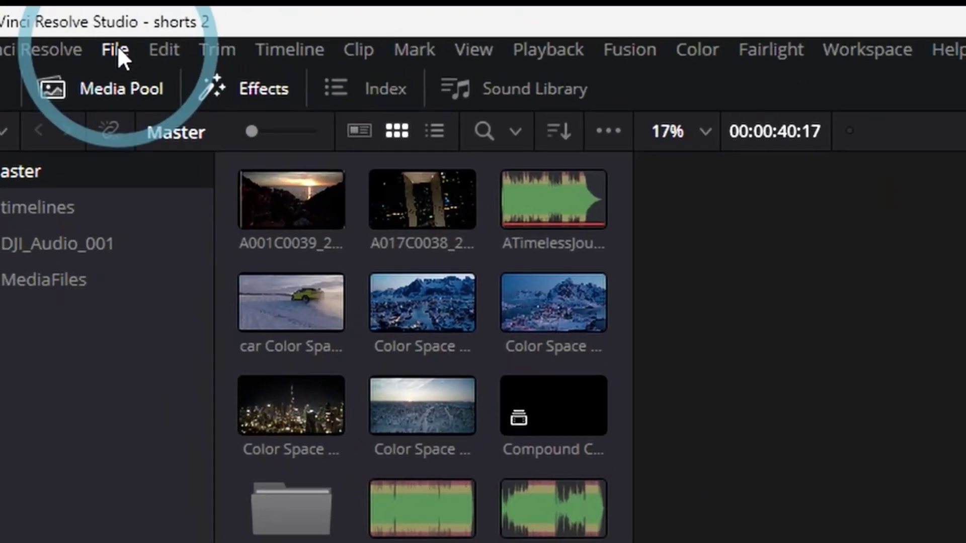
click(47, 12)
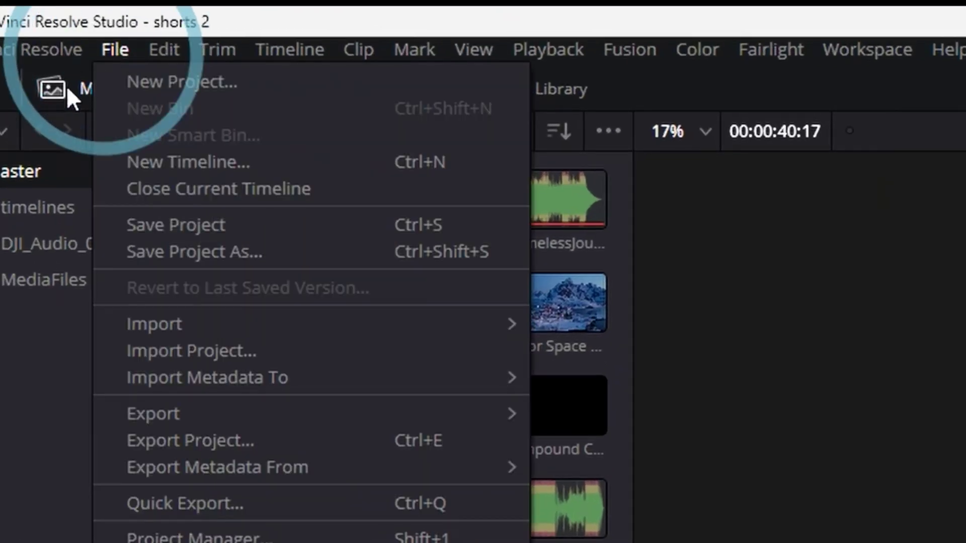
click(216, 227)
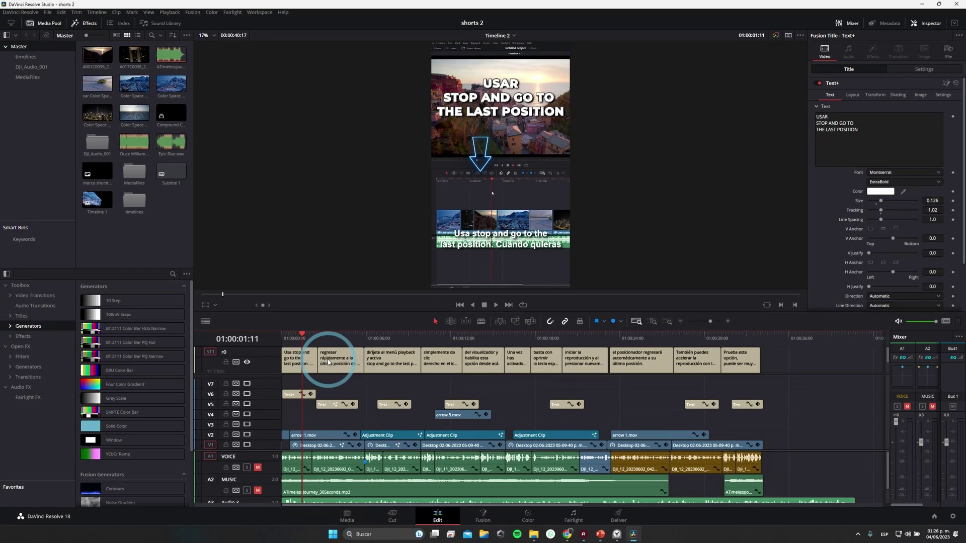
key(ctrl+s)
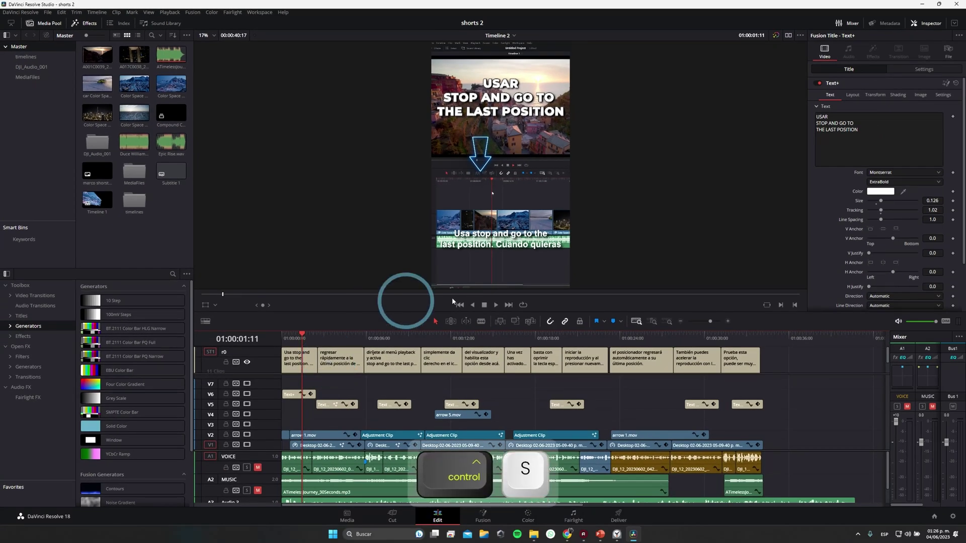
Save a duplicate of the project under the name 'shorts 2 copy'.
drag(301, 334, 411, 334)
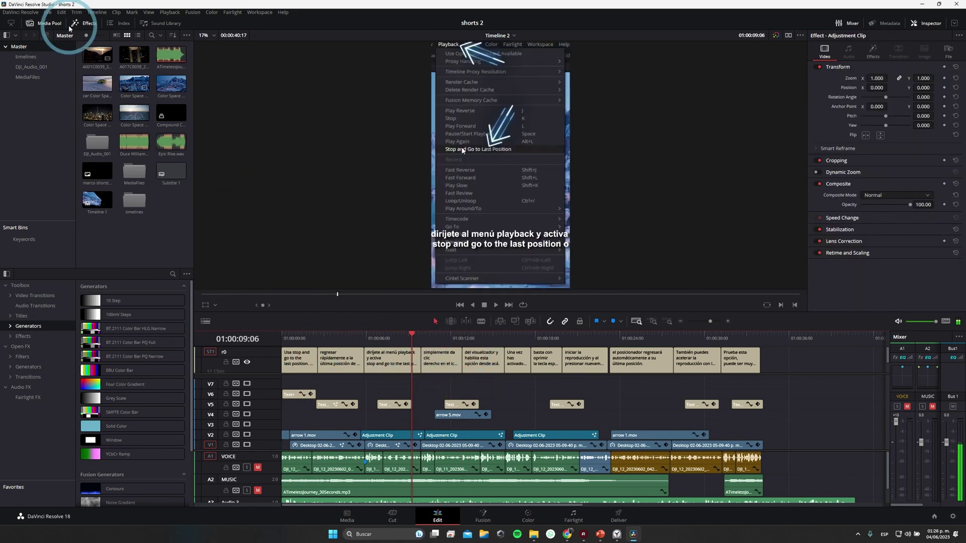
click(49, 16)
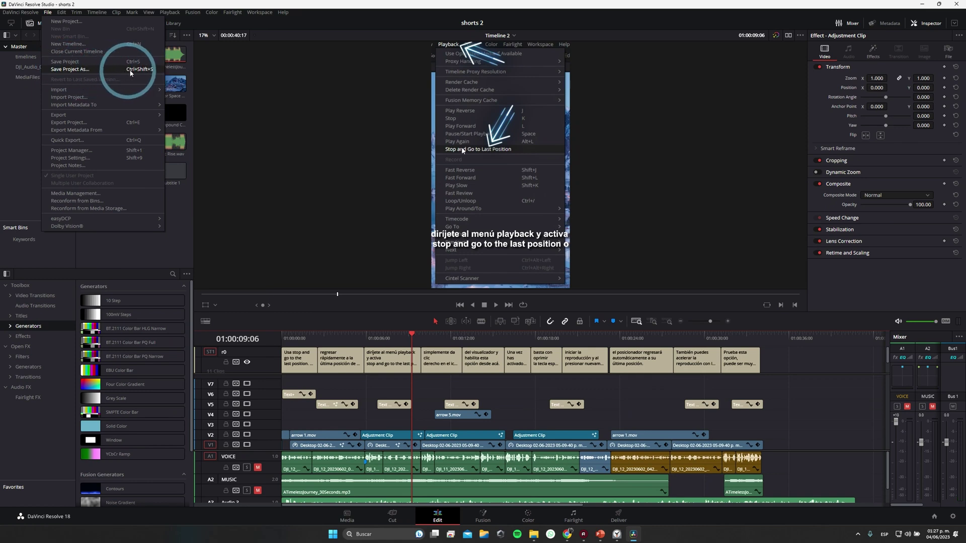
key(ctrl+shift+s)
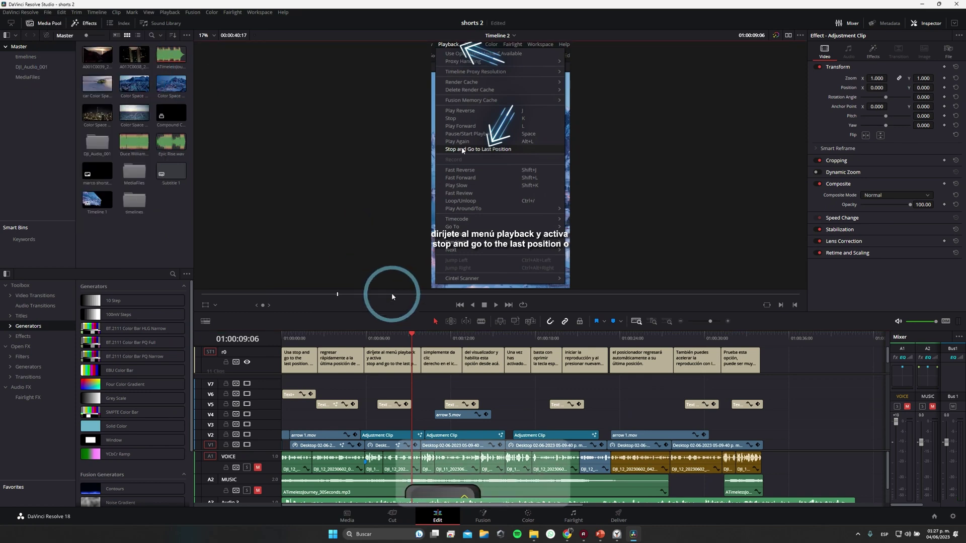
key(ctrl+shift+s)
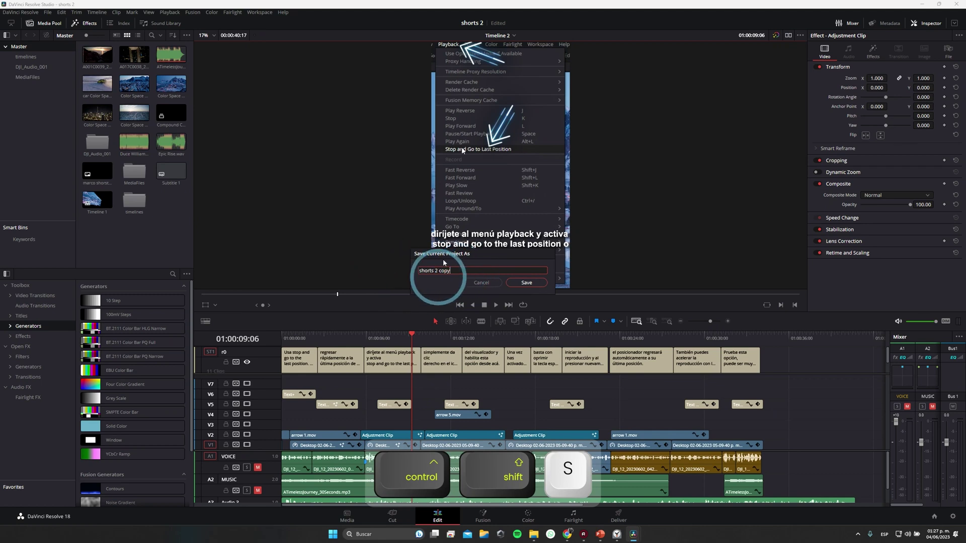
click(523, 282)
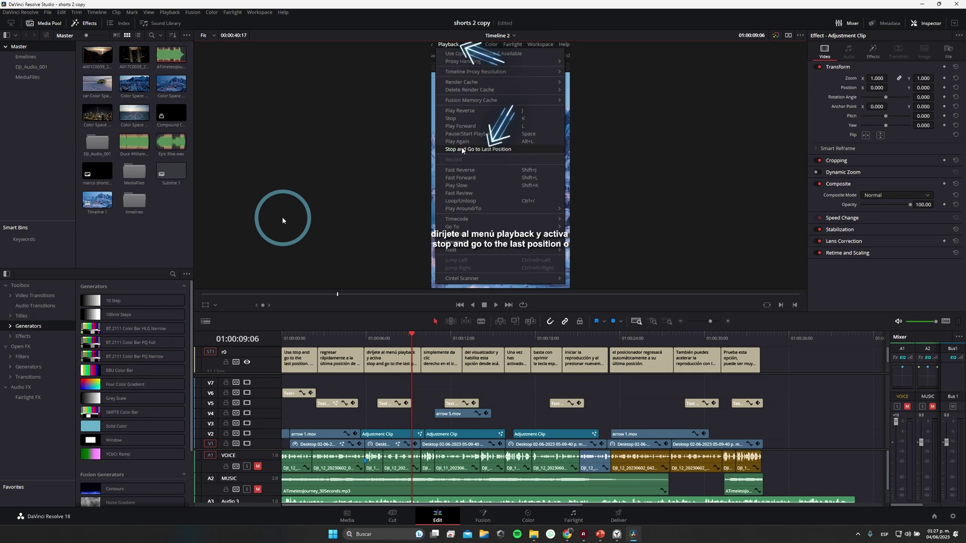
click(17, 12)
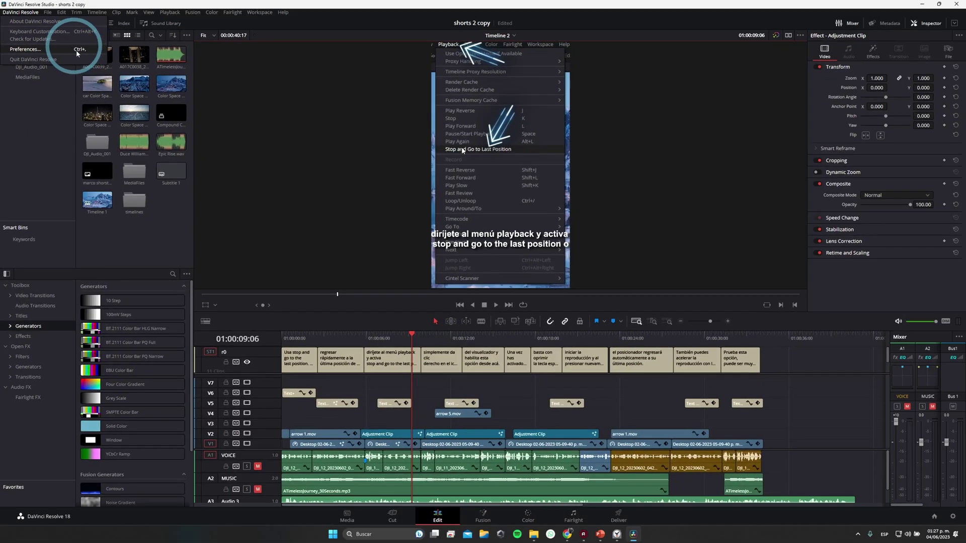
Show the User tab's Project Save and Load preferences, with live save and 12-minute backups, and browse for a backup folder.
click(77, 50)
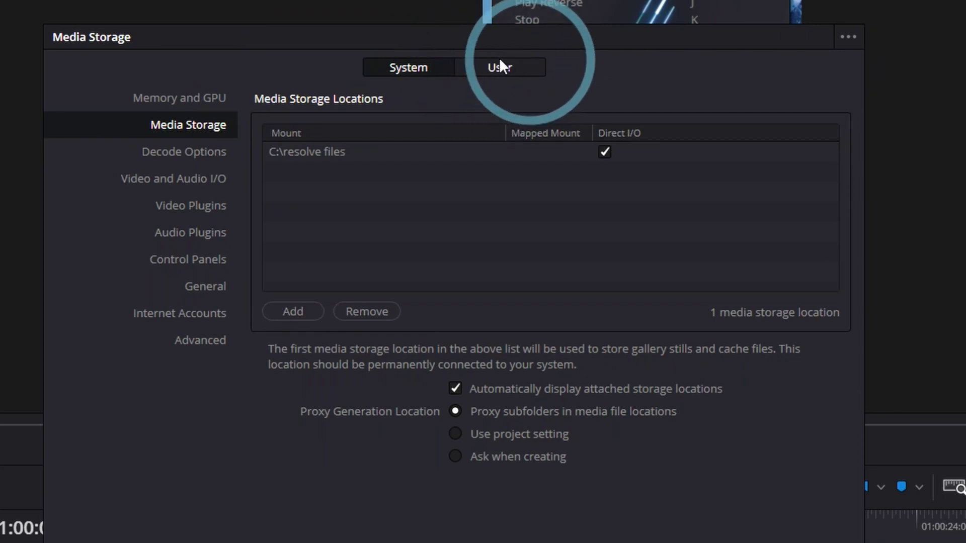
click(508, 69)
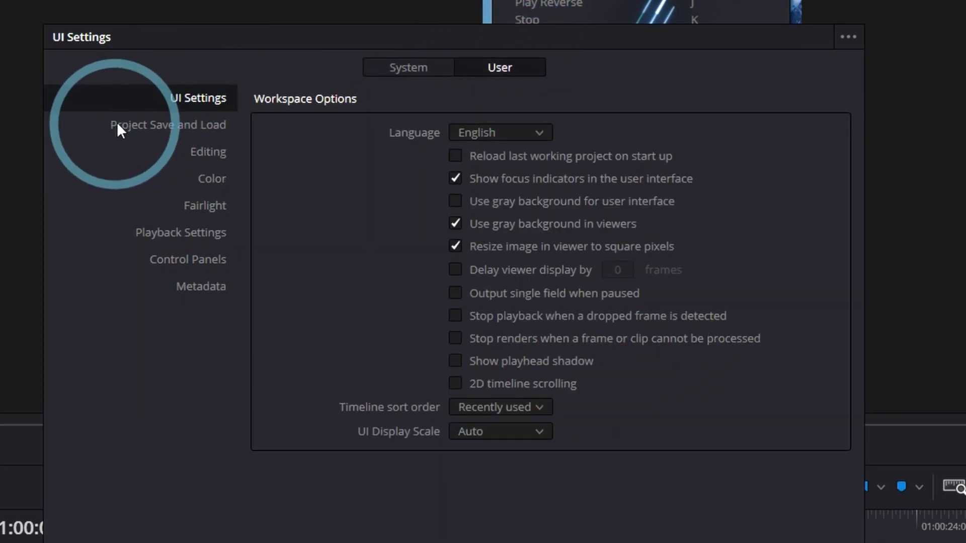
click(215, 129)
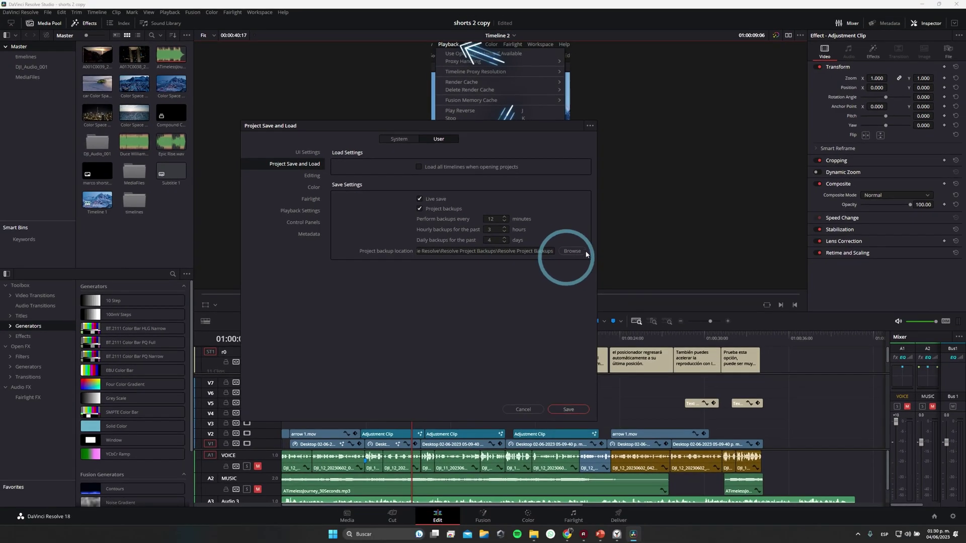
click(571, 251)
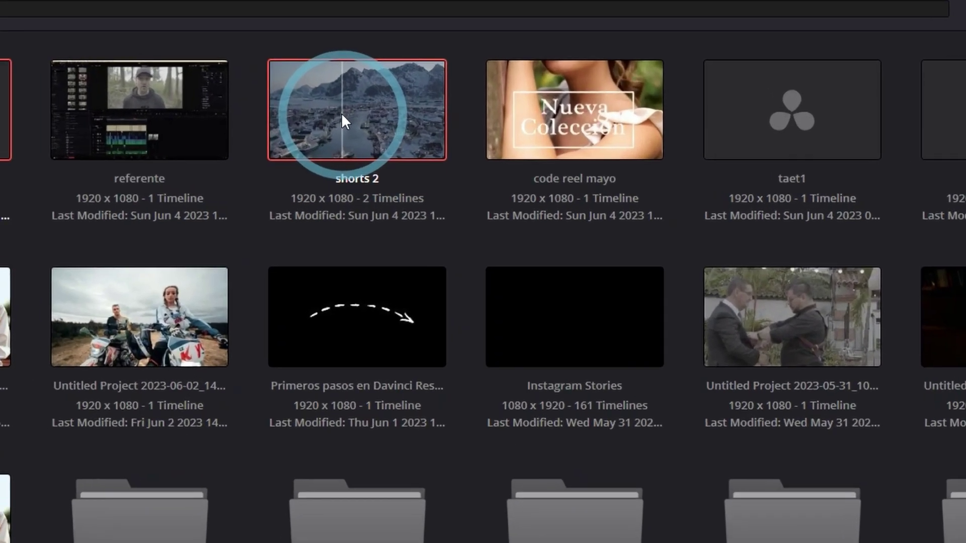
Load a shorts 2 auto-backup from Project Backups as a new project copy.
right_click(454, 161)
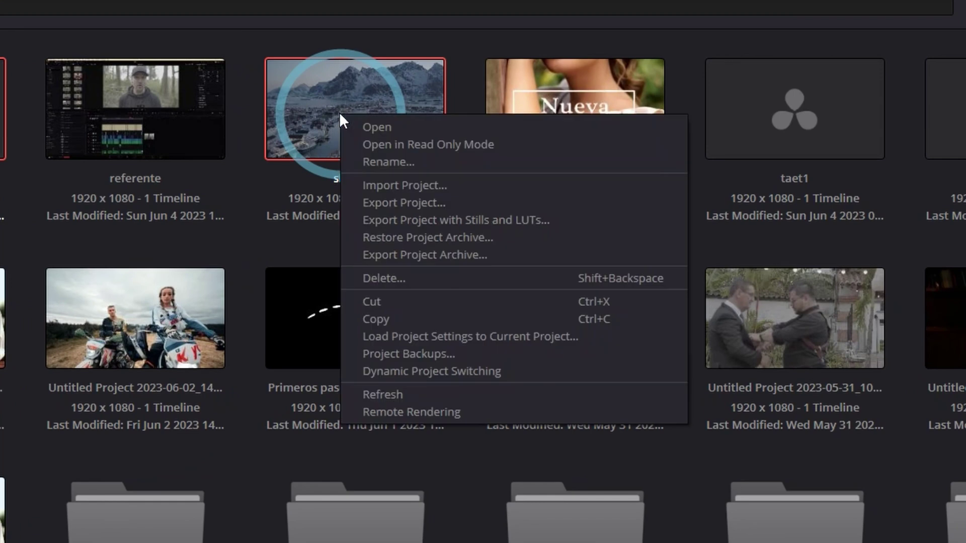
click(402, 354)
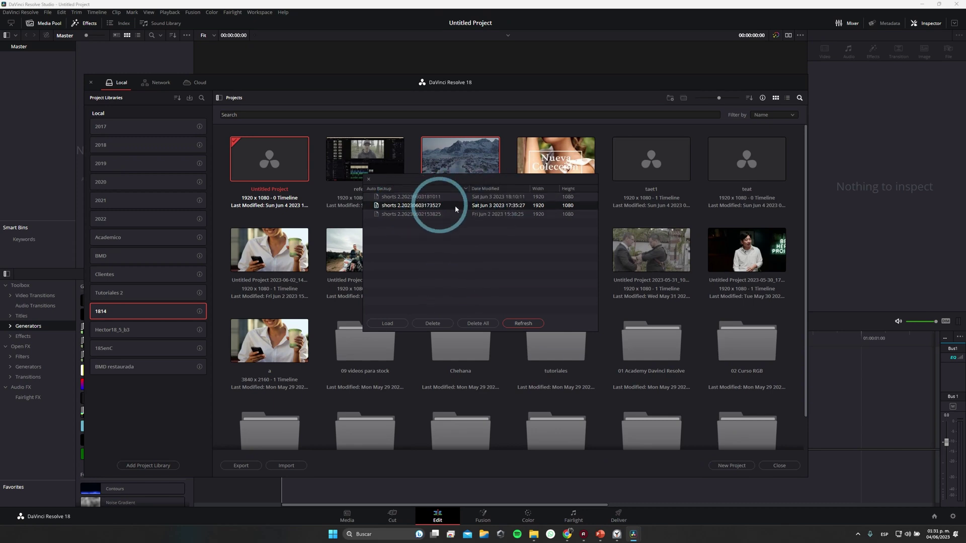
click(387, 323)
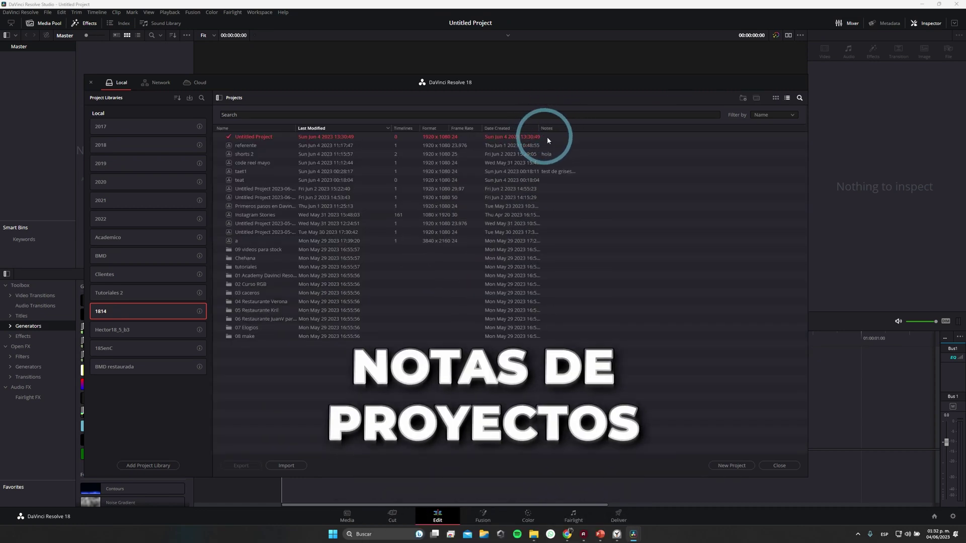
Write 'este proyecto falta etalonarlo' in shorts 2's Project Notes, then close the notes window.
click(553, 190)
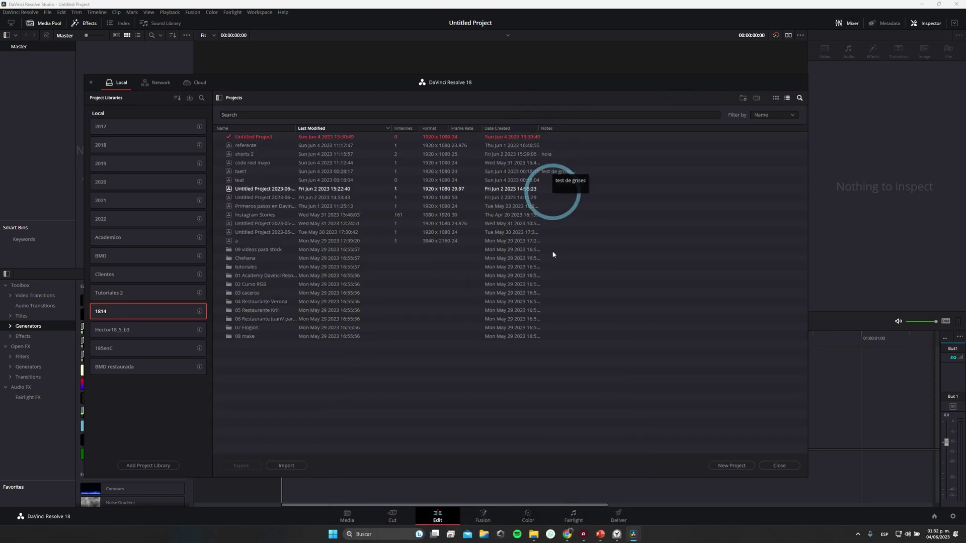
click(246, 154)
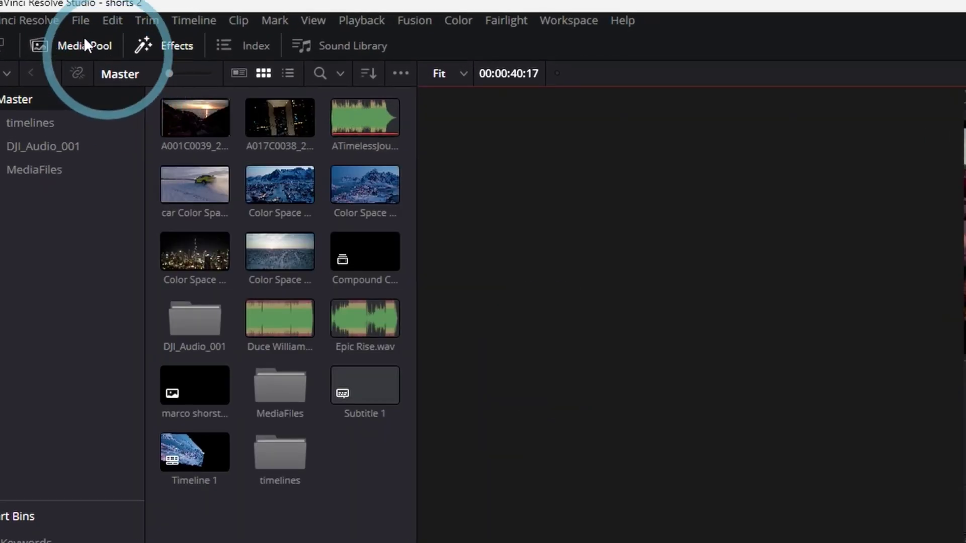
click(80, 20)
click(85, 370)
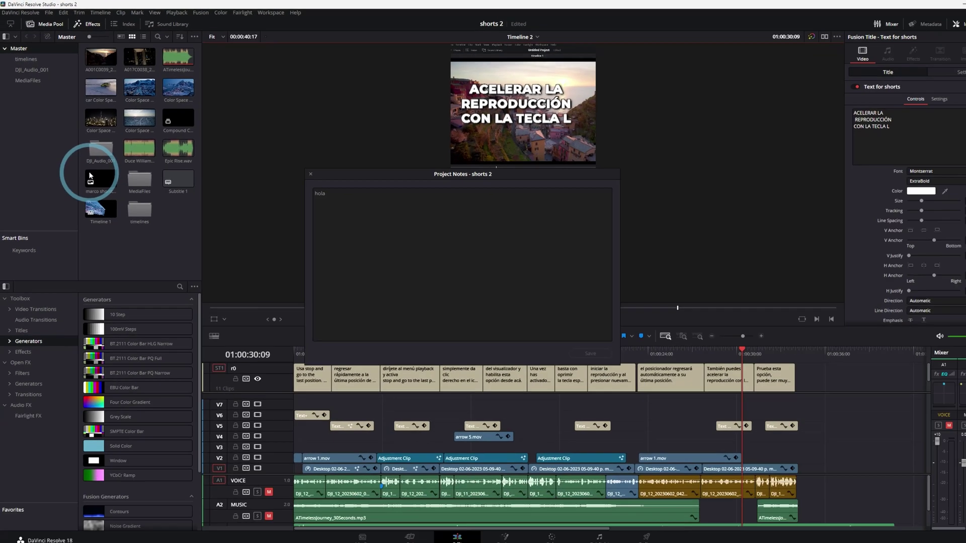
click(320, 201)
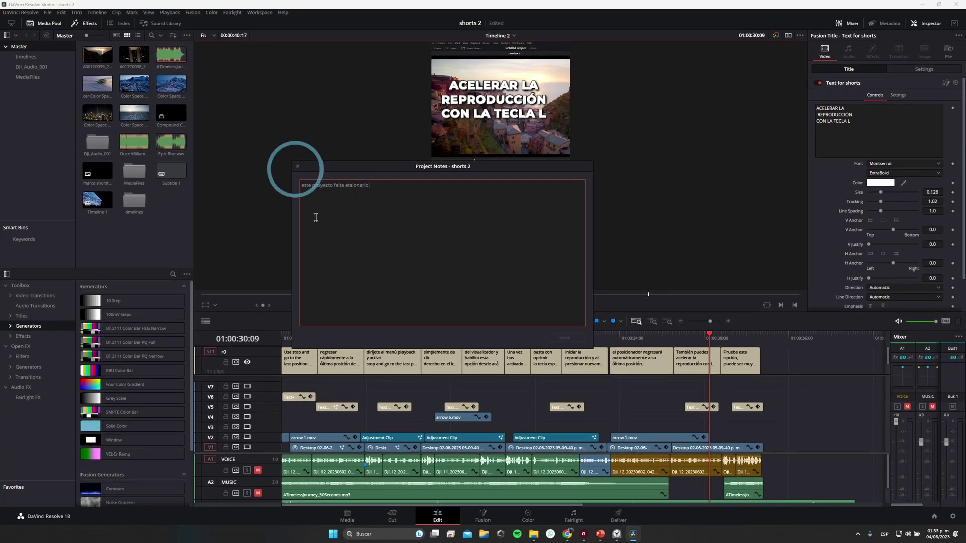
click(296, 168)
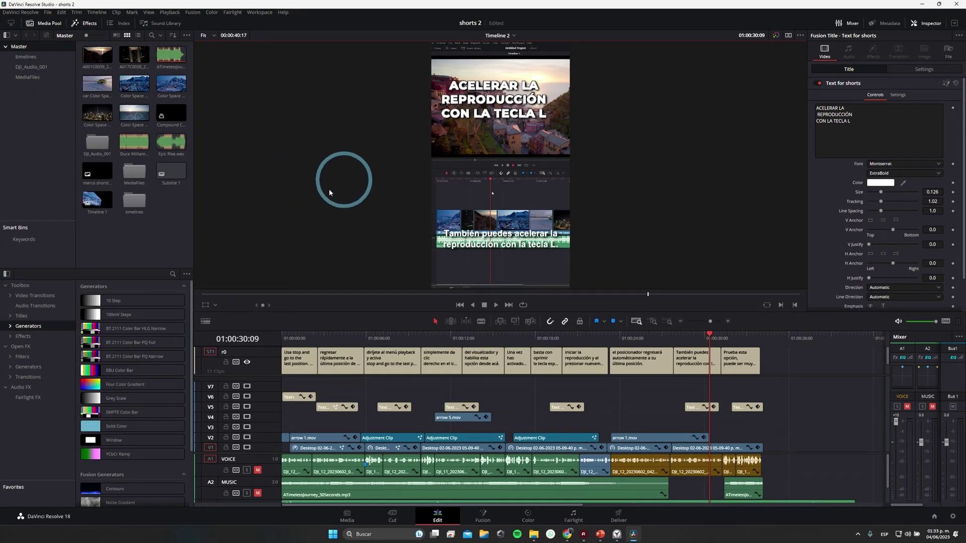
key(shift+1)
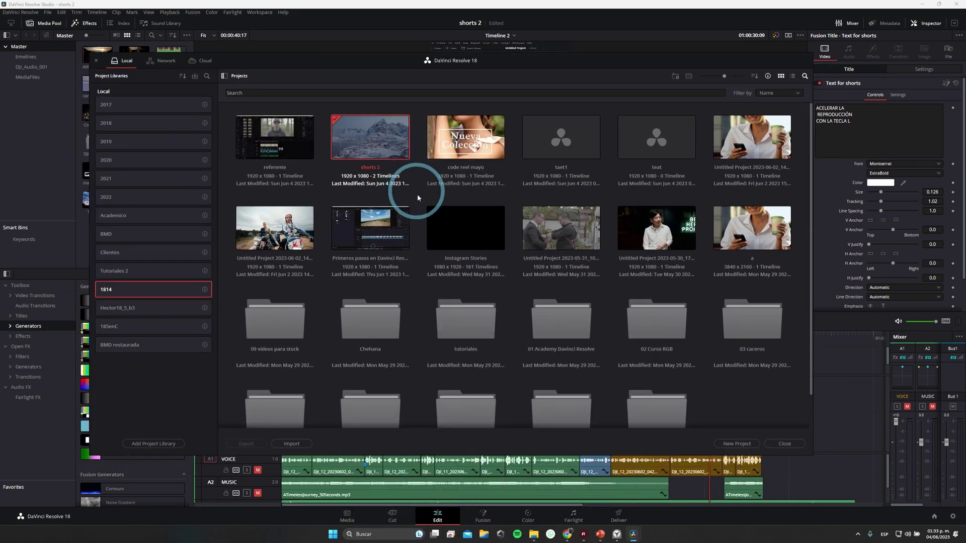
Enable Dynamic Project Switching from the Project Manager's right-click menu.
right_click(447, 215)
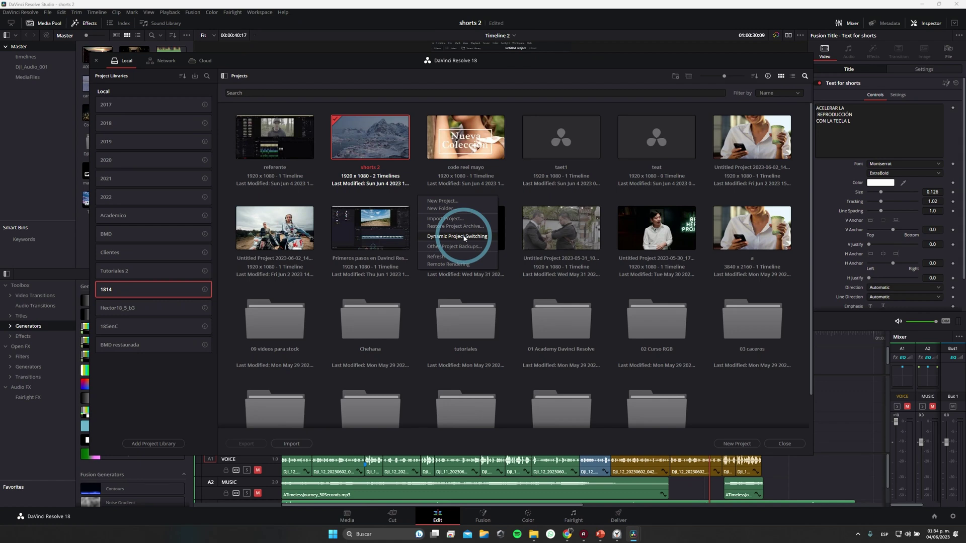
click(464, 237)
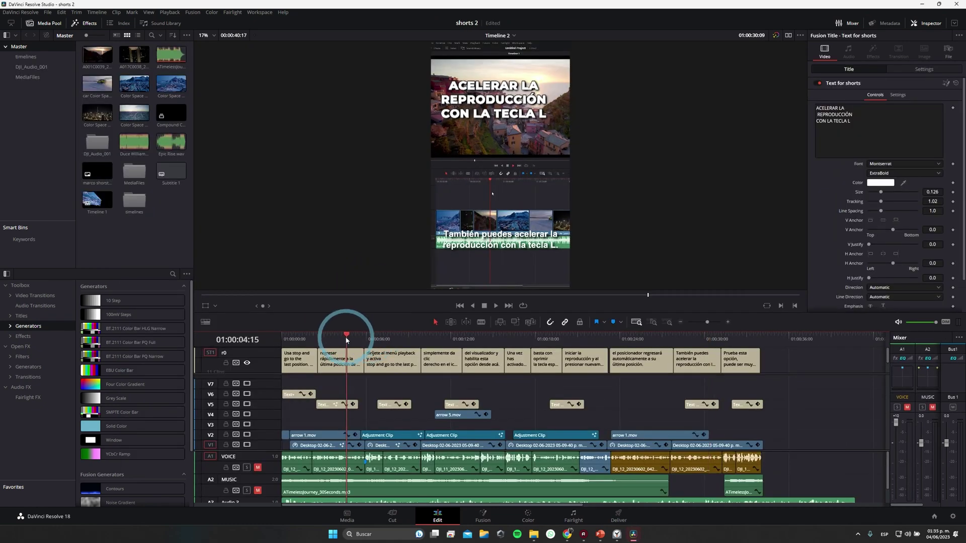
Open Motocross from the Project Manager and scrub its playhead back to 01:00:04:13.
drag(346, 340, 357, 338)
key(shift+1)
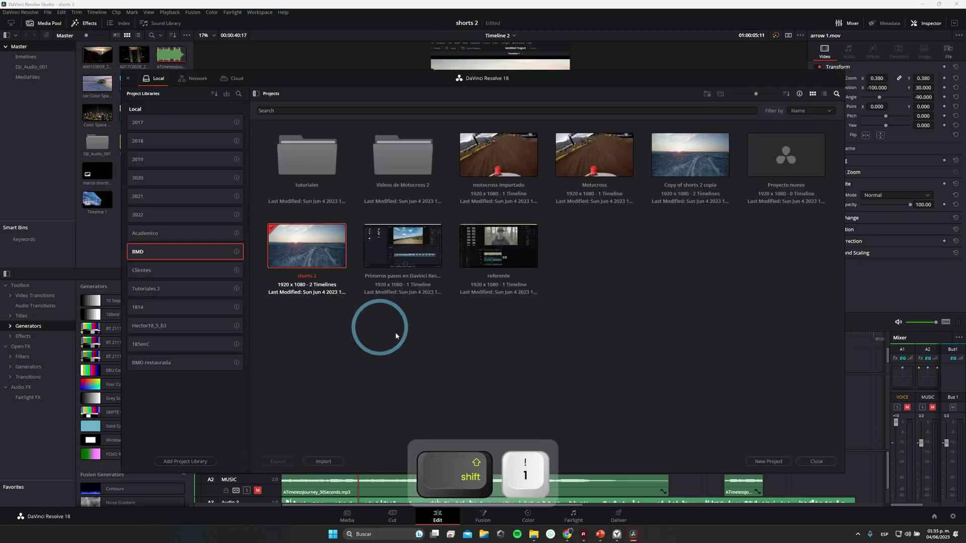
double_click(596, 154)
click(415, 338)
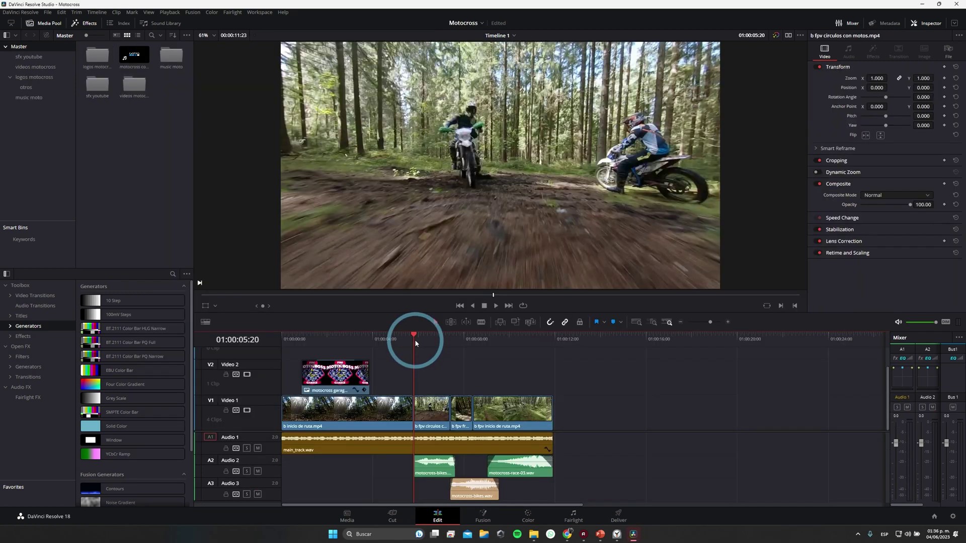
drag(415, 342, 386, 346)
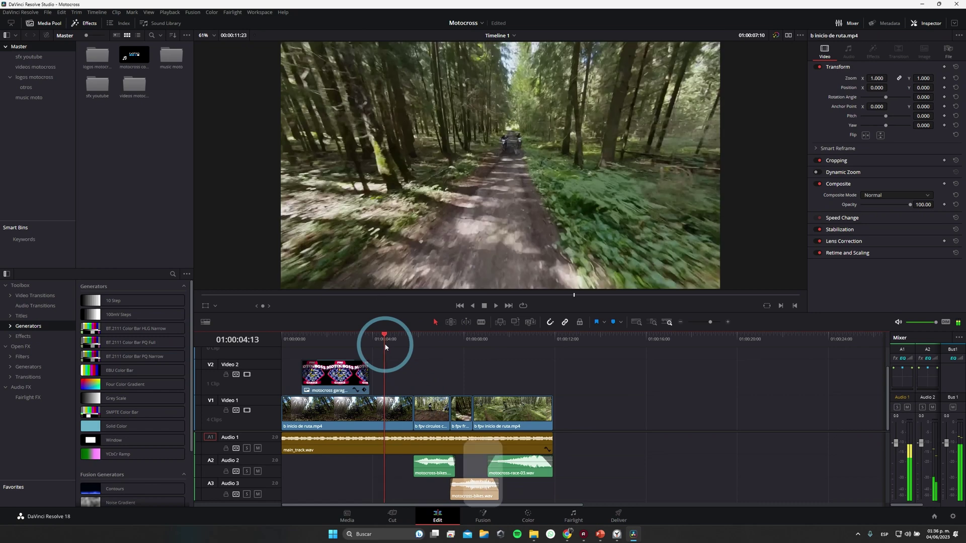
Switch to Primeros pasos en Davinci Resolve, then back to Motocross.
key(shift+1)
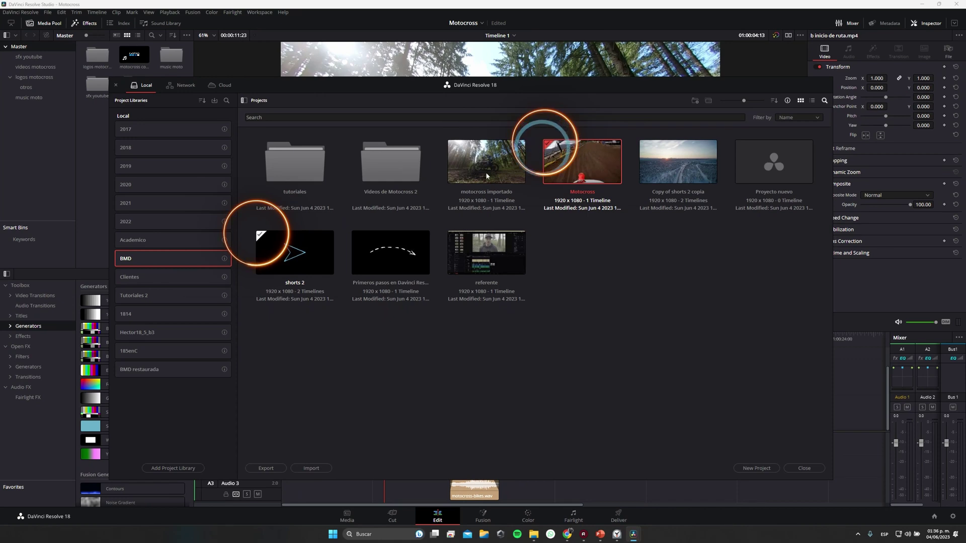
double_click(375, 257)
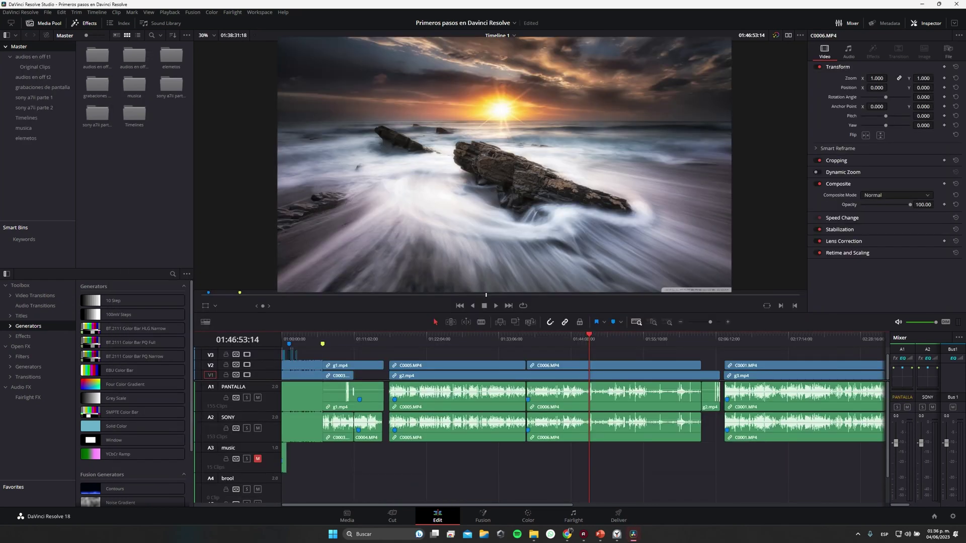
key(shift+1)
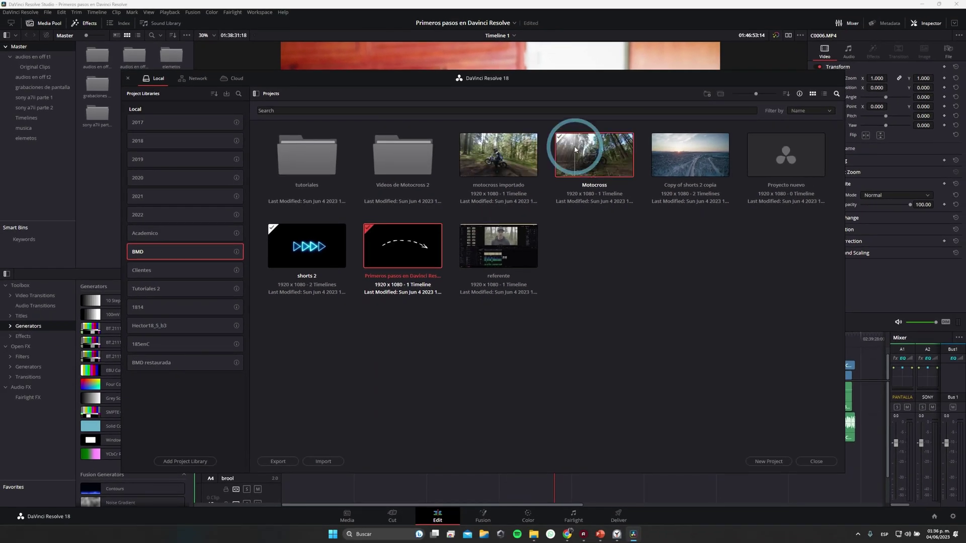
double_click(772, 68)
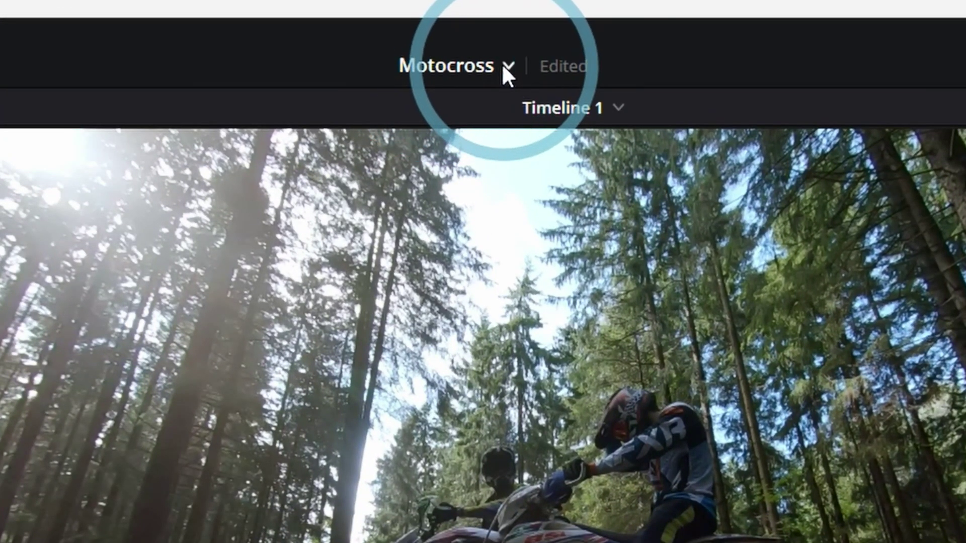
Pick shorts 2 from the project name dropdown, then browse File > Switch Project's list.
click(508, 66)
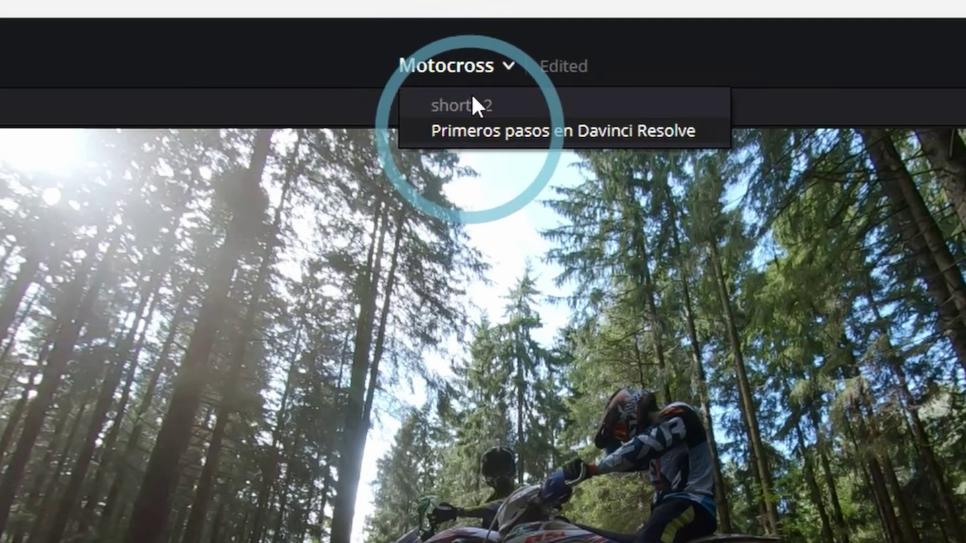
click(462, 104)
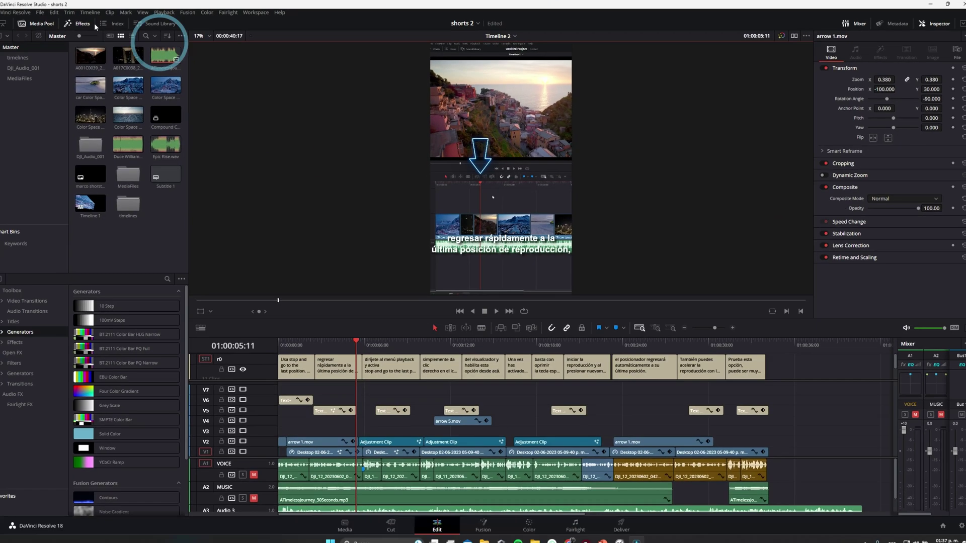
click(47, 13)
mouse_move(67, 174)
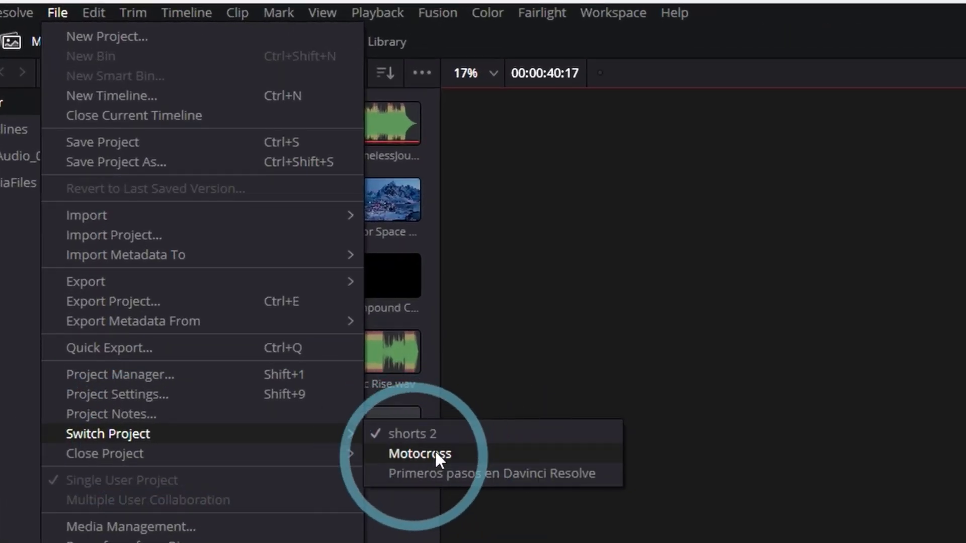
mouse_move(177, 458)
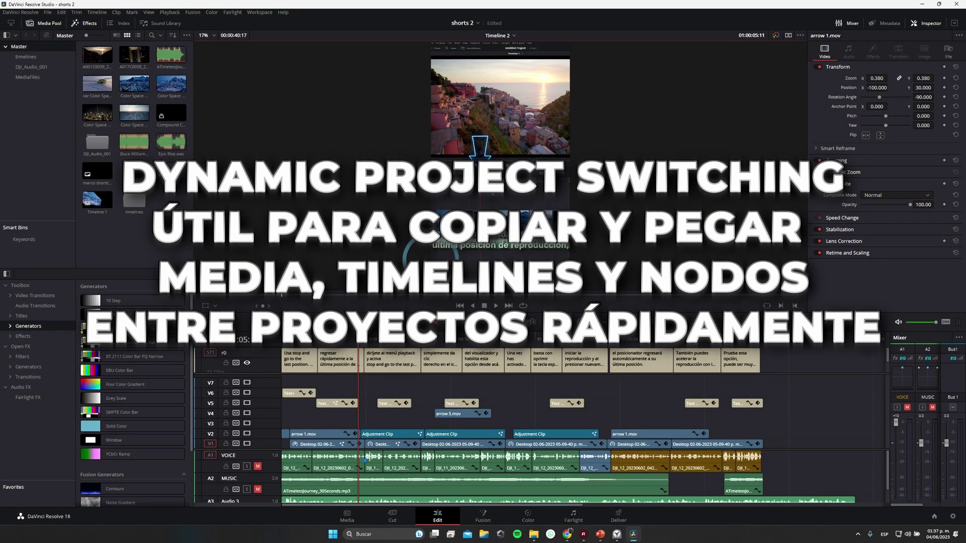
click(531, 345)
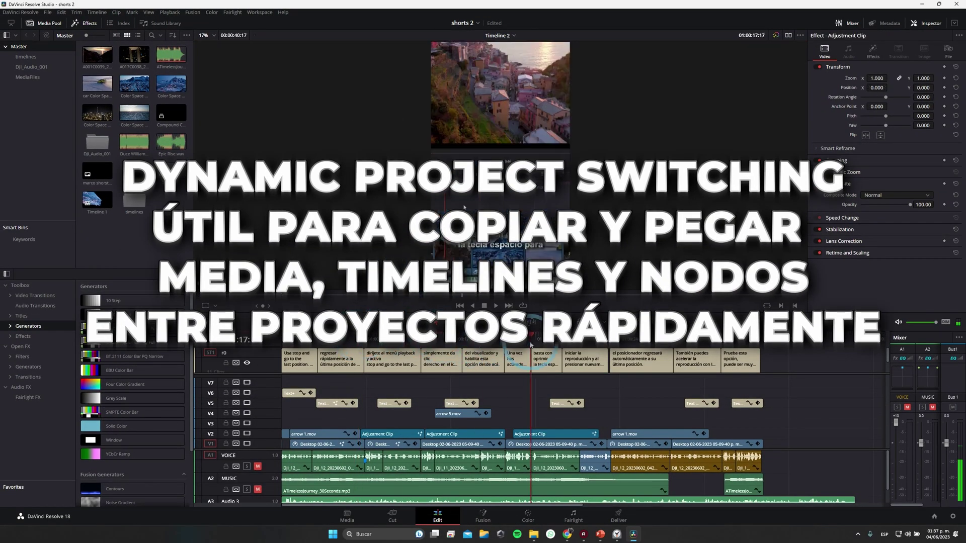
Copy the Desktop clip from shorts 2 and paste it after Motocross's last clip on V1.
click(117, 153)
key(ctrl+v)
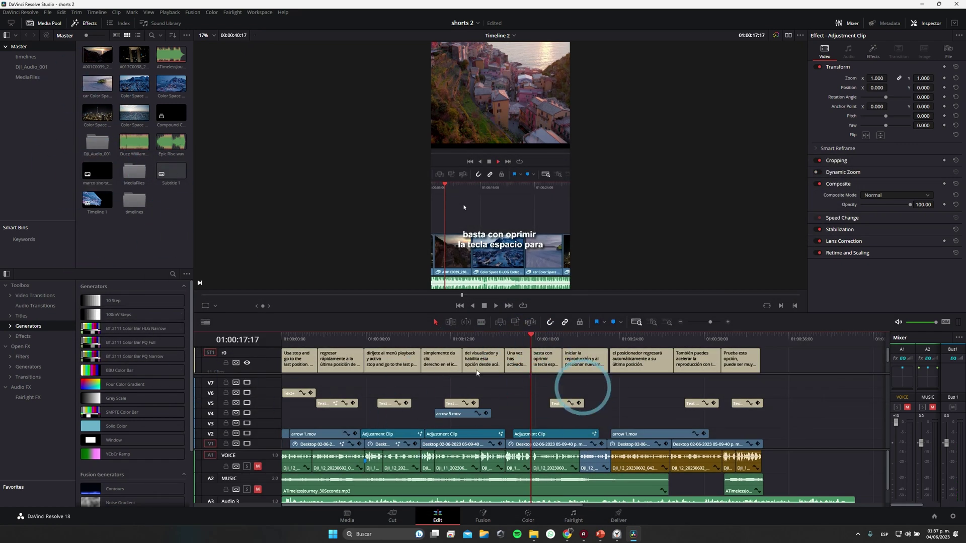
drag(152, 368, 536, 370)
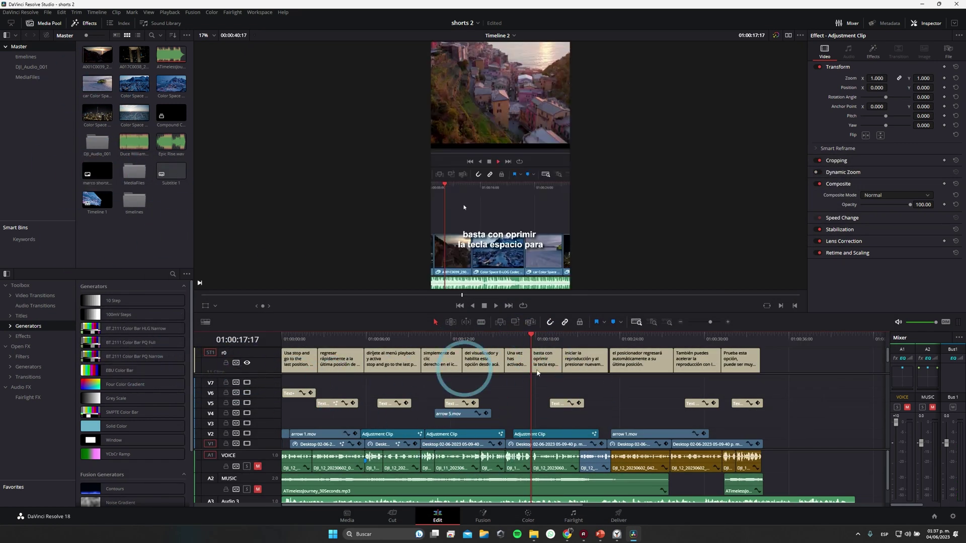
click(722, 445)
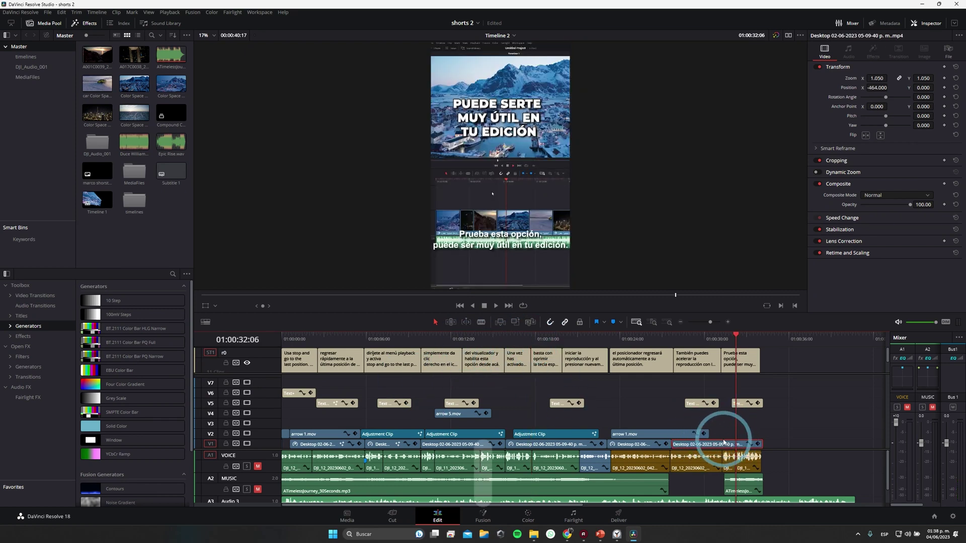
key(ctrl)
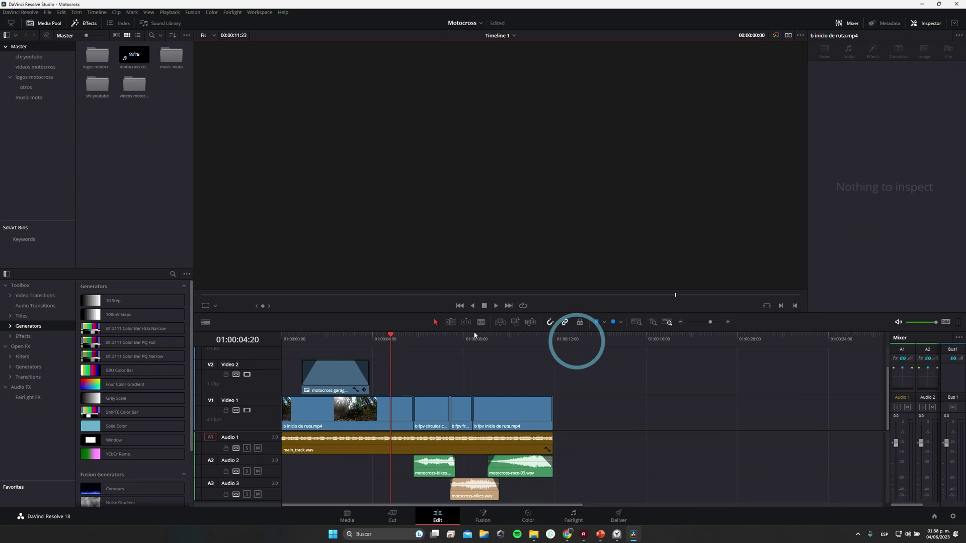
drag(401, 334, 562, 354)
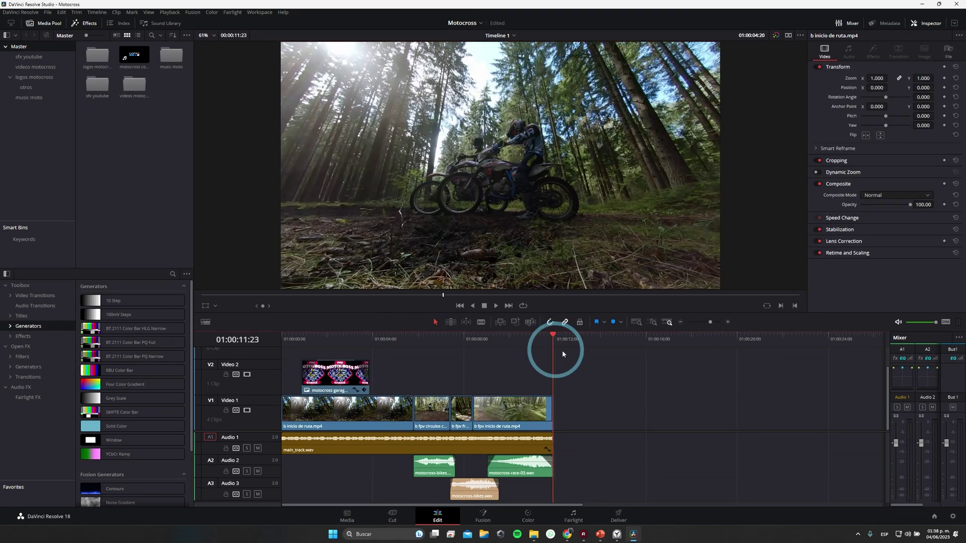
key(ctrl+v)
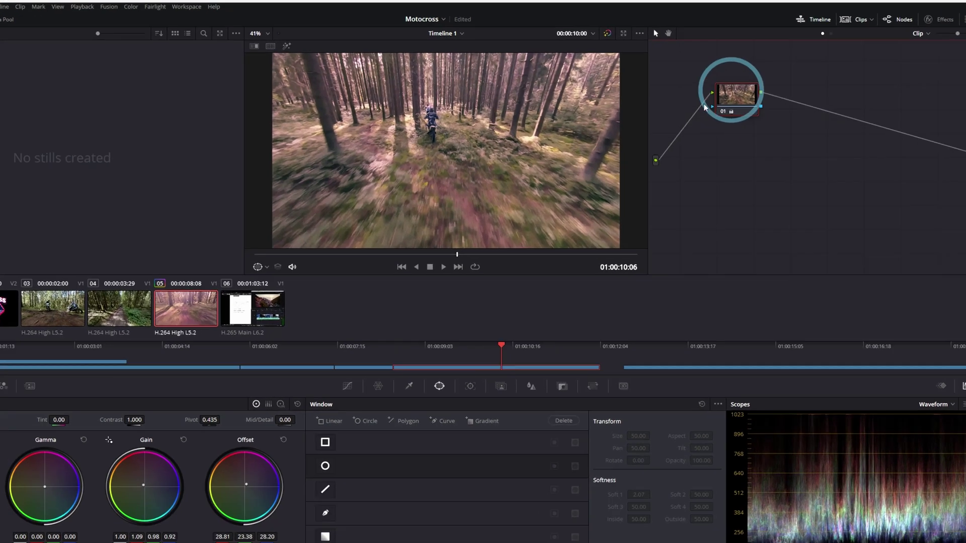
drag(735, 96, 705, 101)
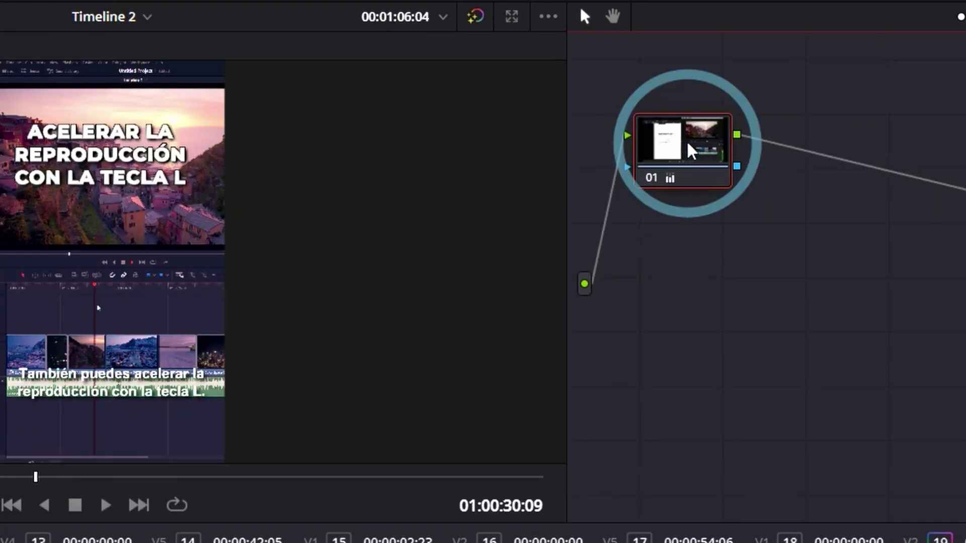
key(shift+1)
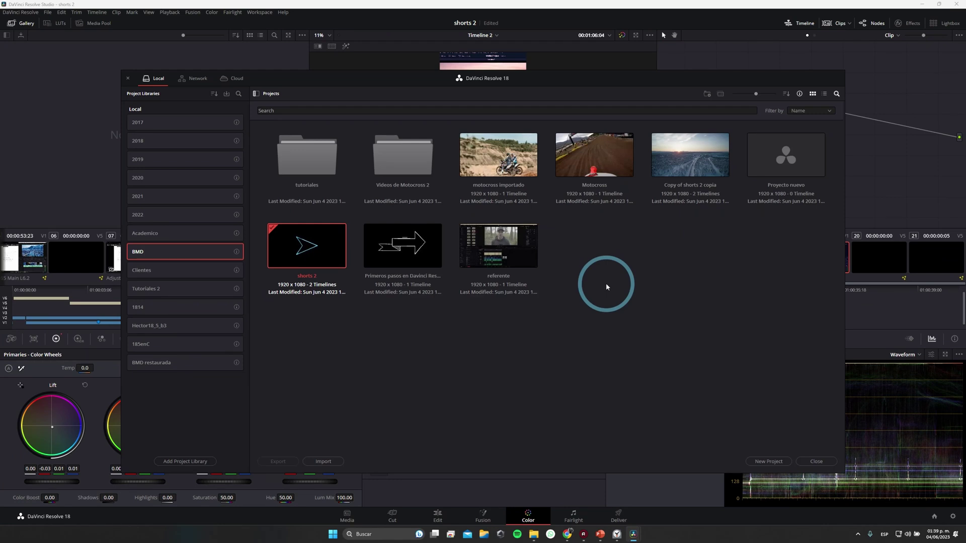
Choose Export Project Archive on motocross importado, opening the save dialog at mbd restaurada.
right_click(590, 259)
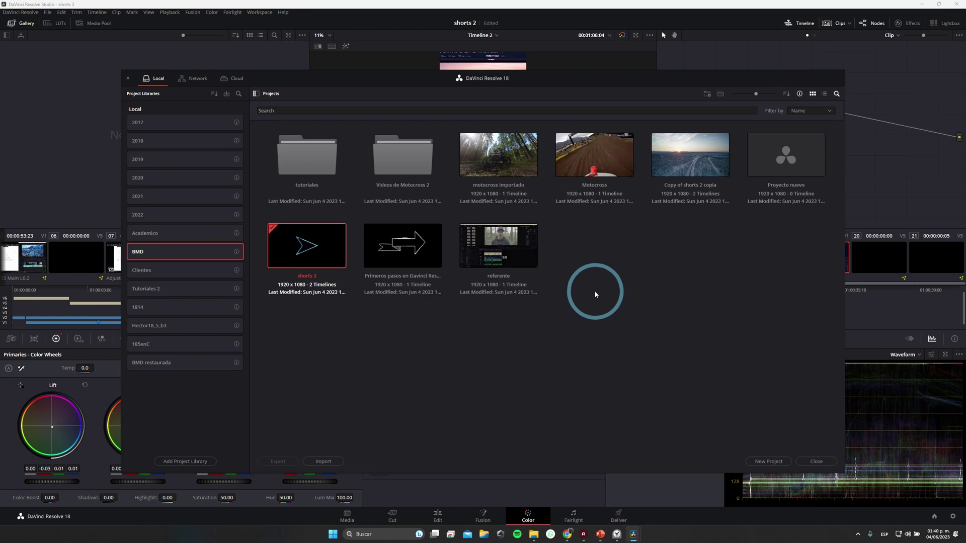
right_click(497, 167)
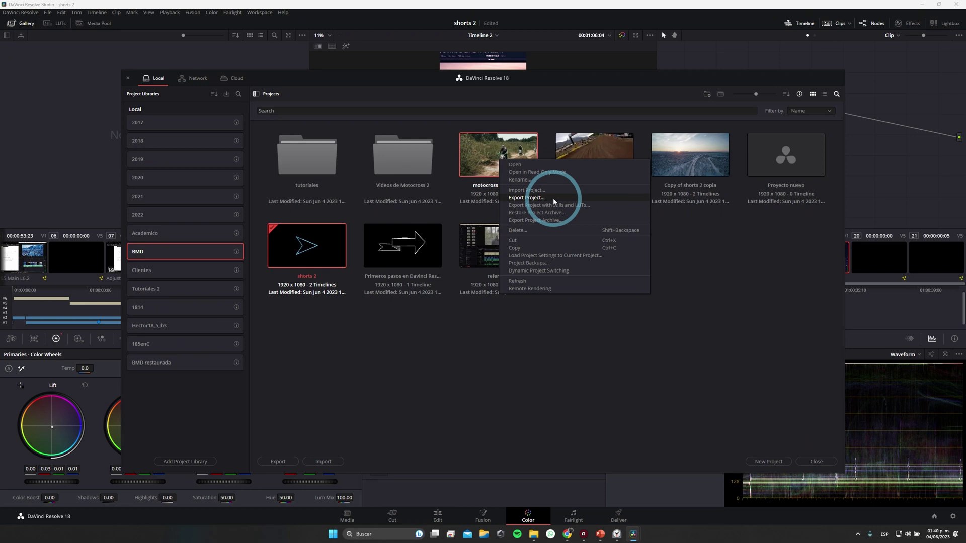
click(553, 198)
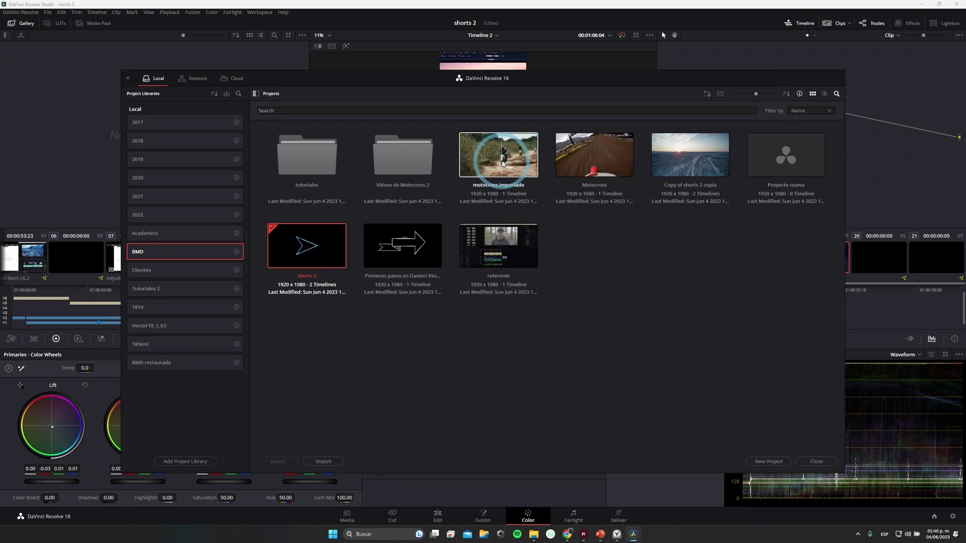
right_click(487, 173)
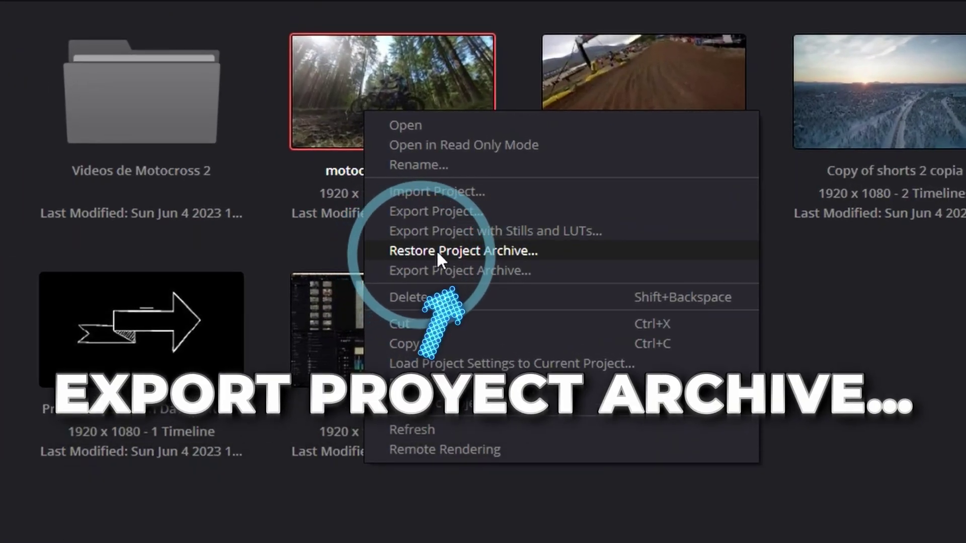
click(402, 270)
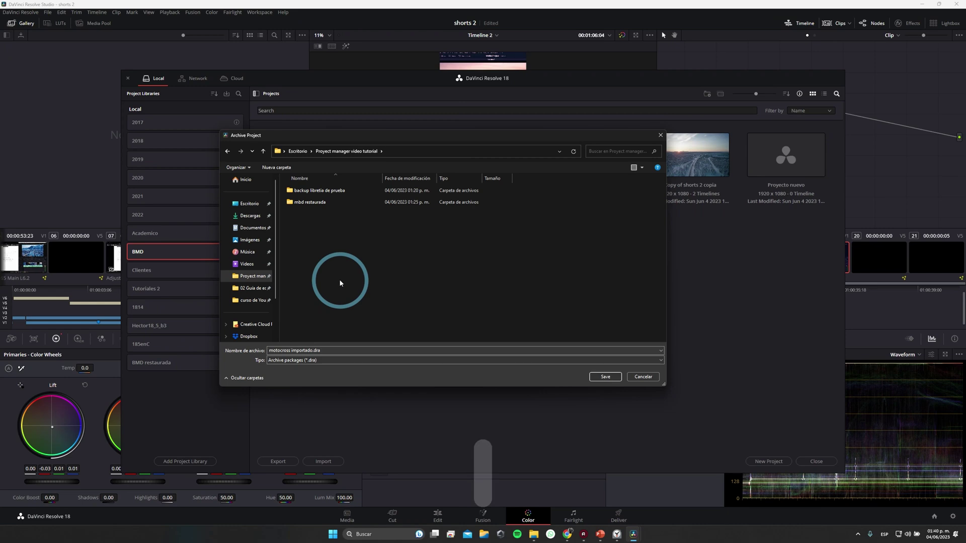
Create a new folder 'proyect archive' and save the archive into it.
key(ctrl+shift+n)
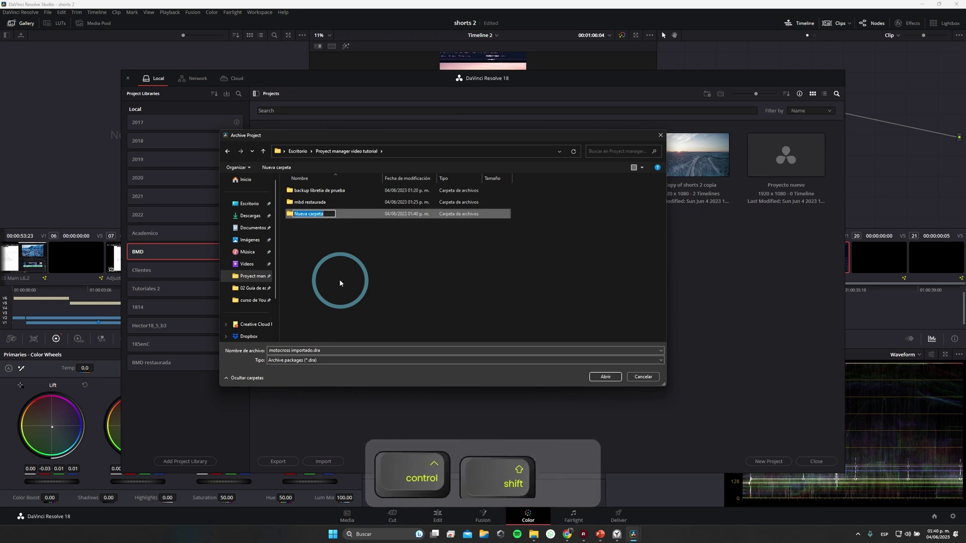
text(proyect archive)
double_click(329, 220)
click(606, 376)
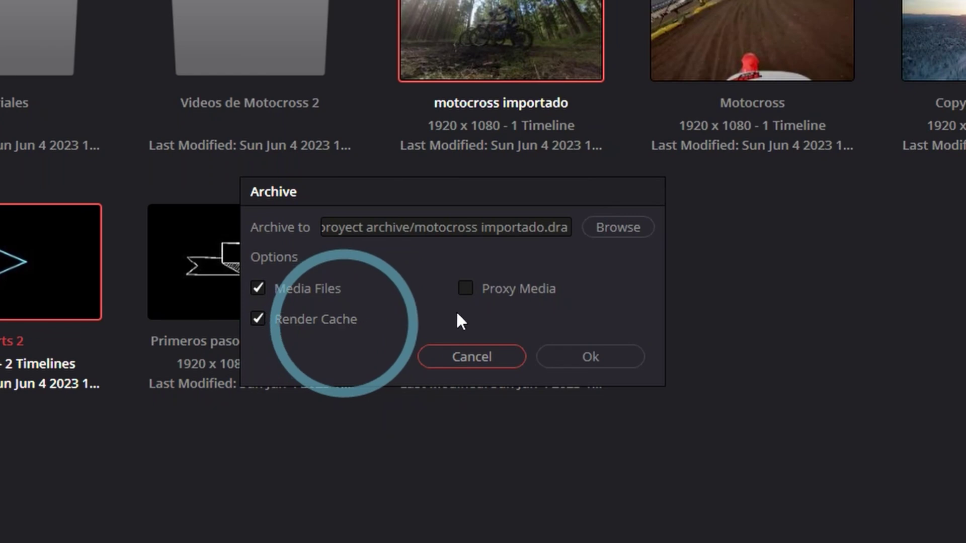
Archive with media files, render cache and proxy media included.
click(462, 289)
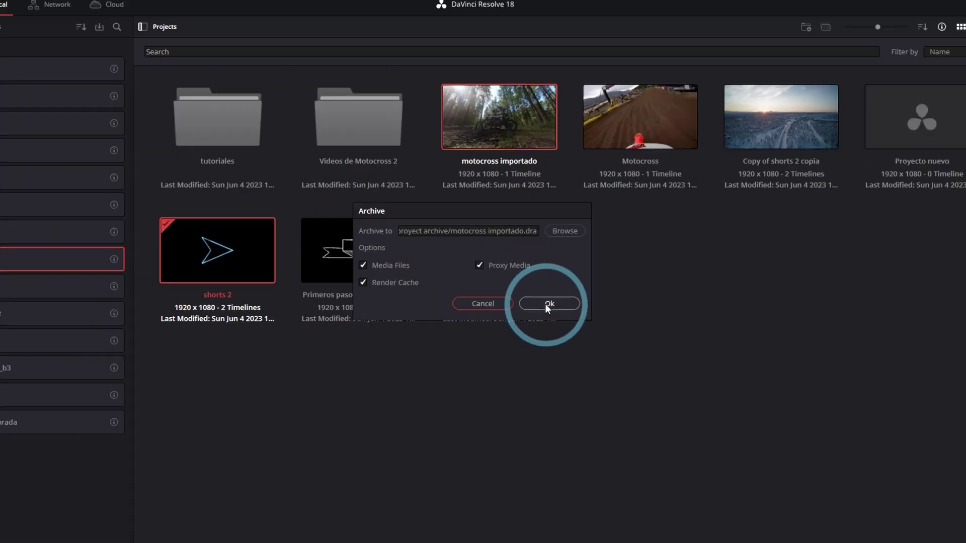
click(593, 355)
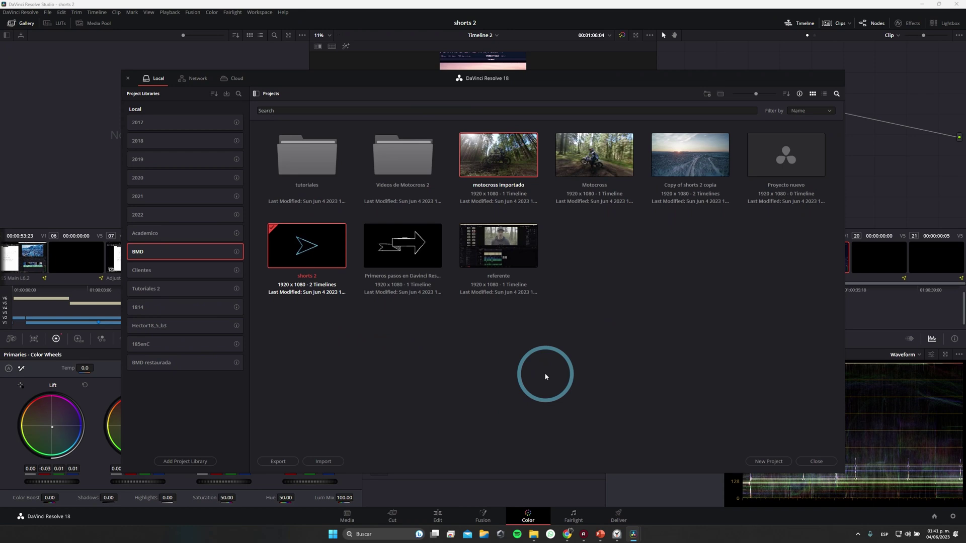
key(super+e)
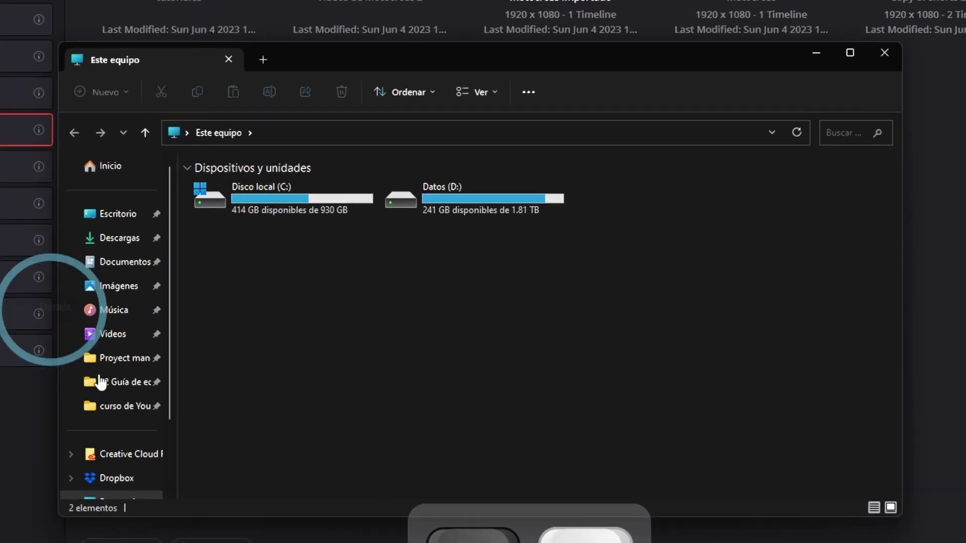
click(108, 357)
click(236, 250)
double_click(236, 229)
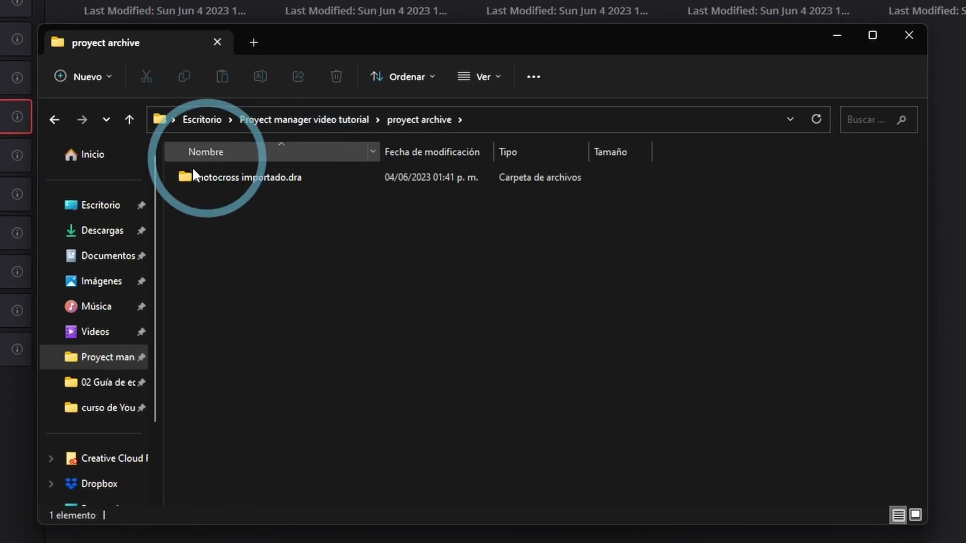
click(212, 177)
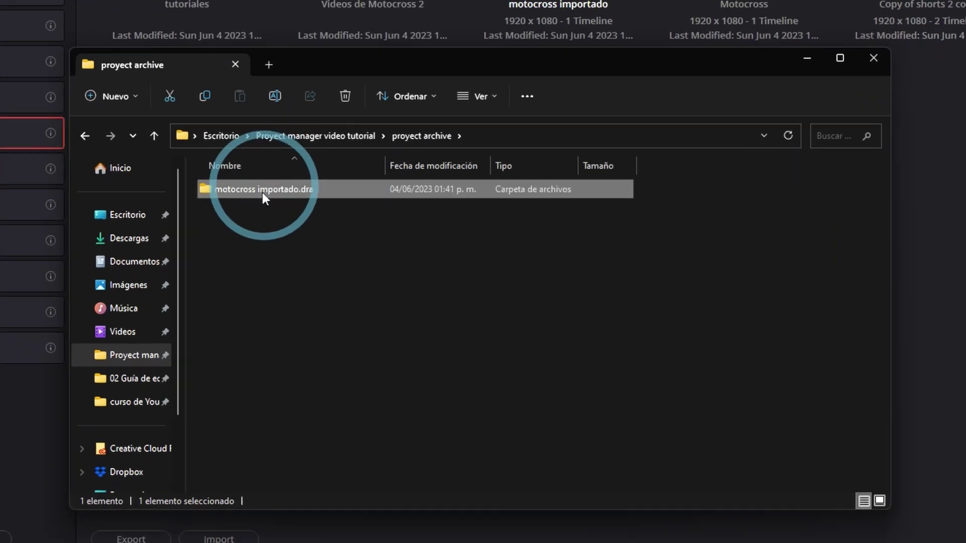
double_click(340, 282)
click(230, 222)
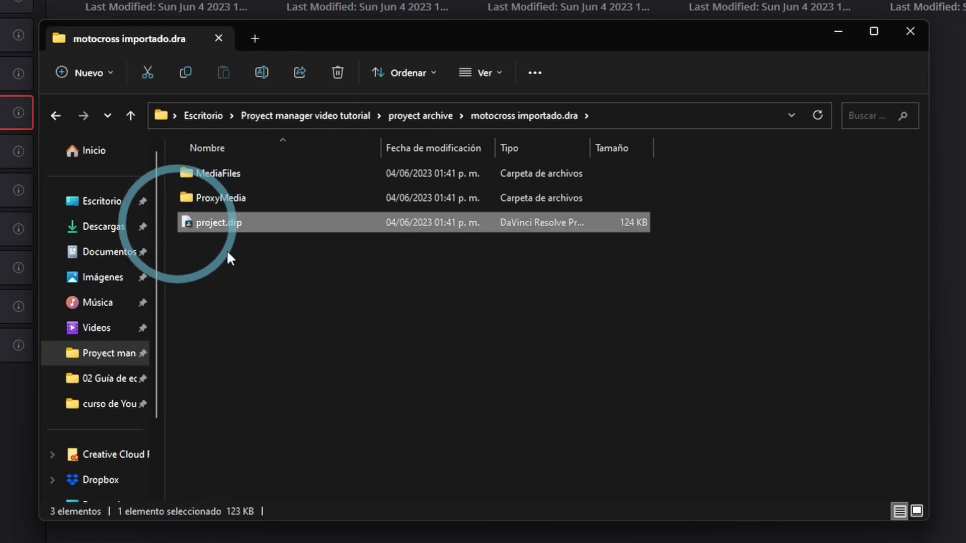
click(225, 174)
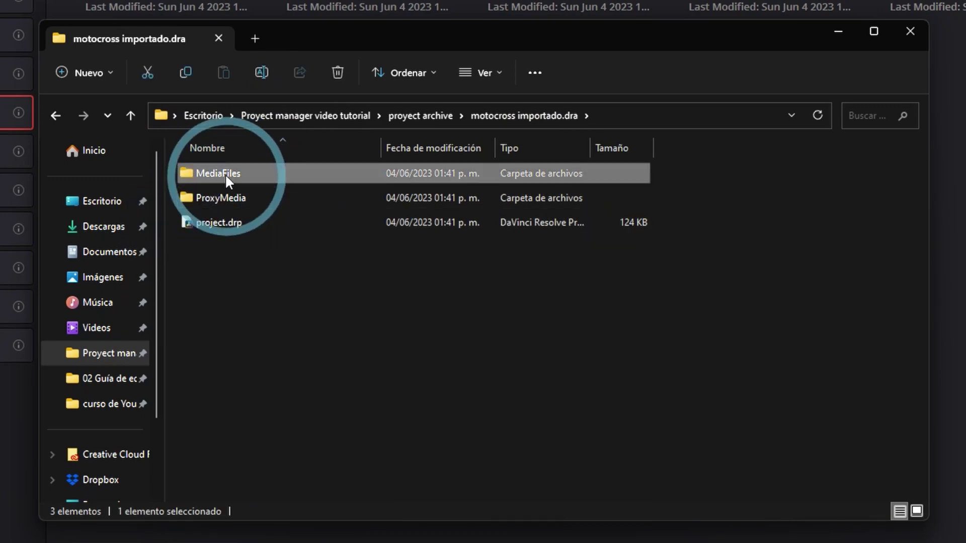
double_click(225, 173)
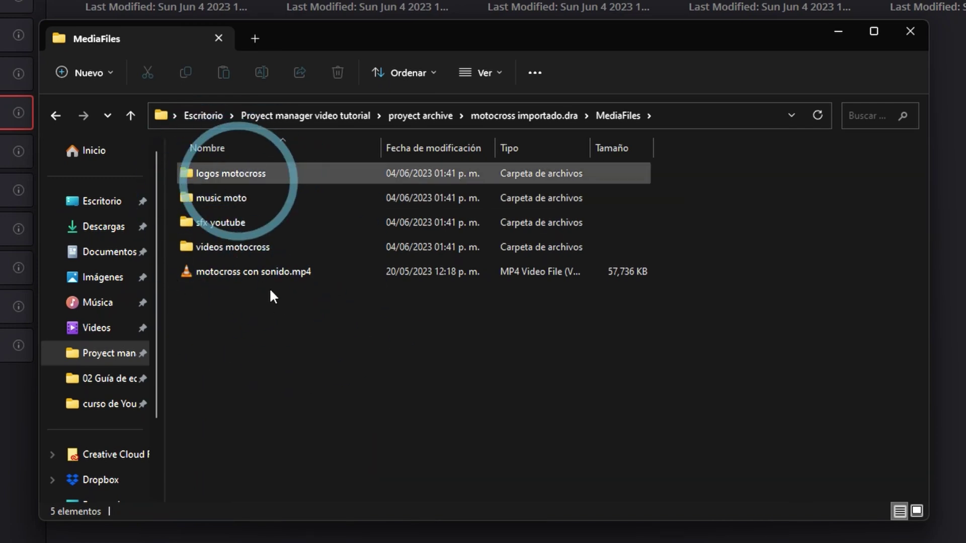
key(alt+Left)
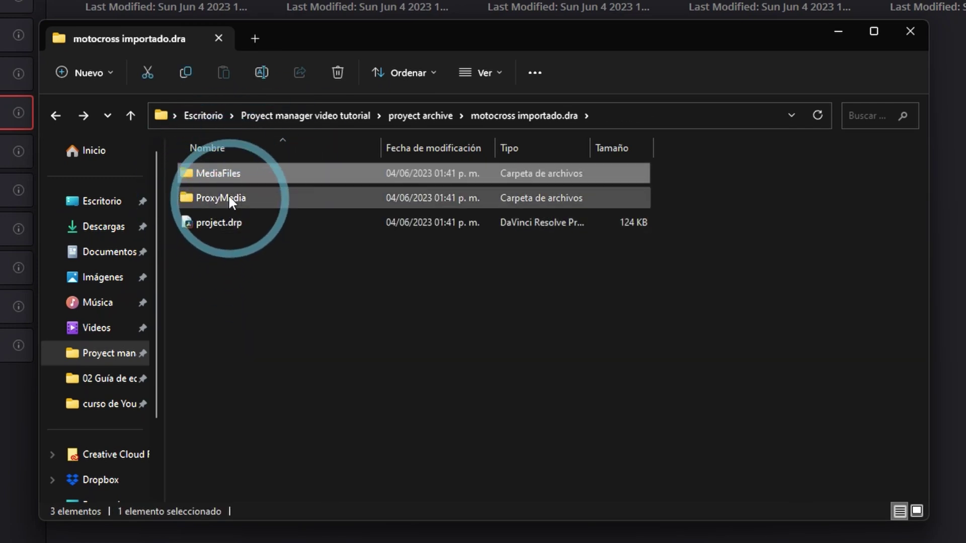
double_click(228, 195)
double_click(245, 172)
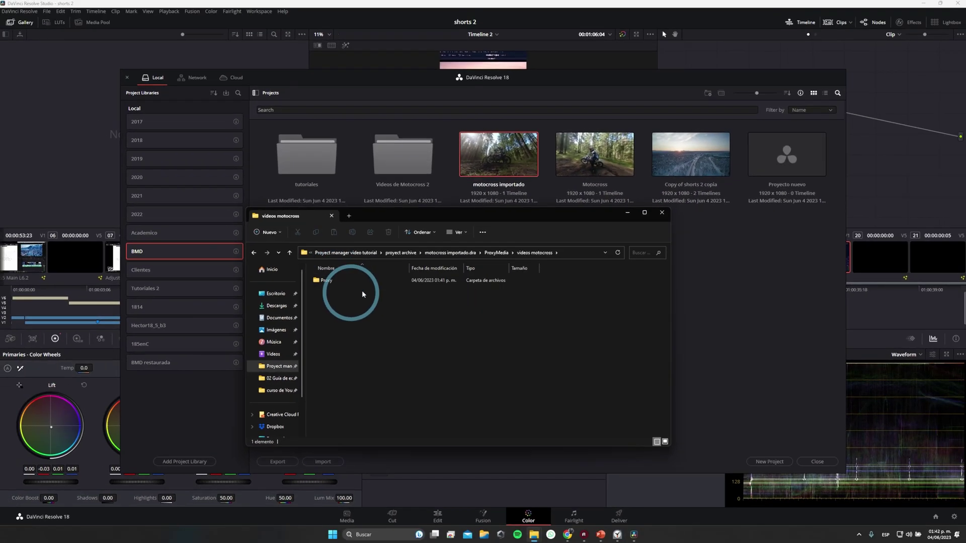
key(alt+Left)
key(alt+Left)
click(574, 283)
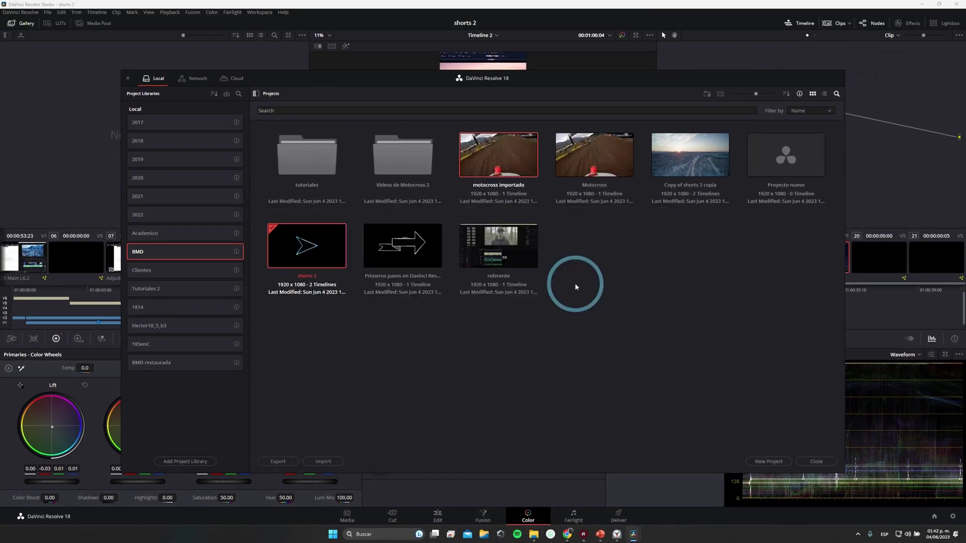
Restore motocross importado.dra via Restore Project Archive, keeping the name Copy of motocross importado.
click(596, 294)
right_click(588, 256)
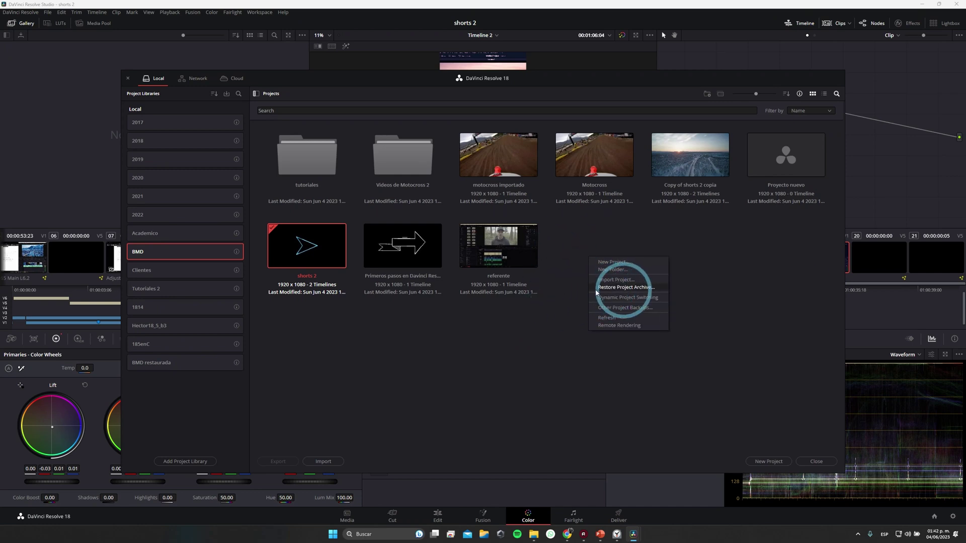
click(320, 191)
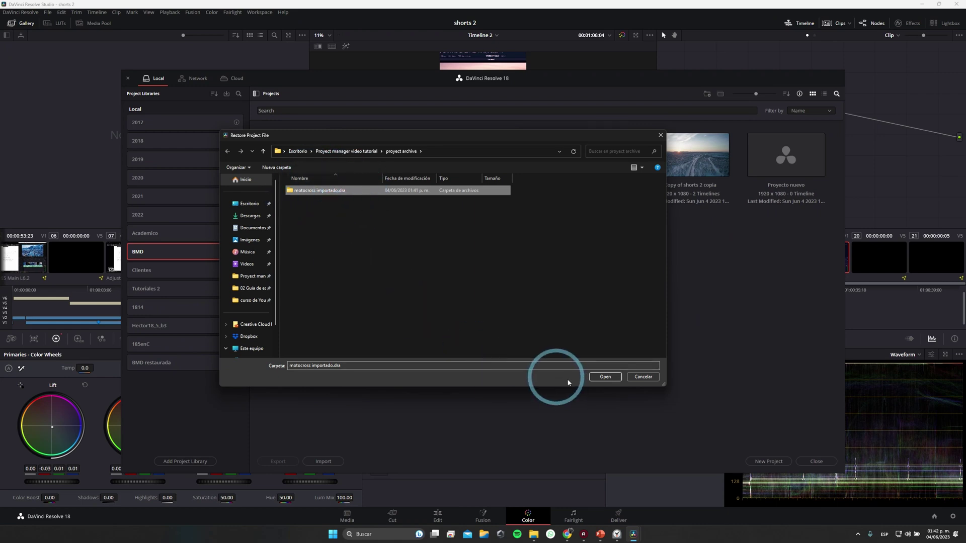
click(605, 377)
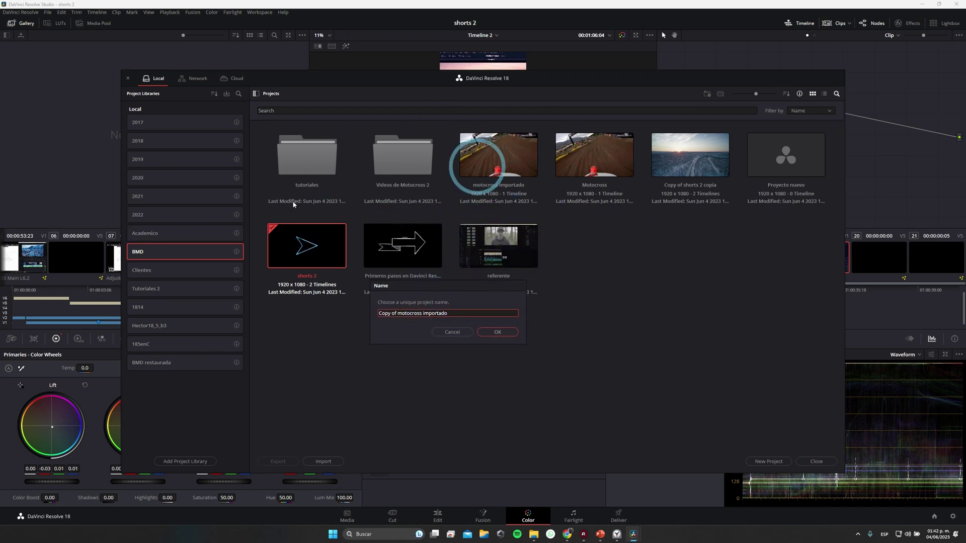
click(497, 332)
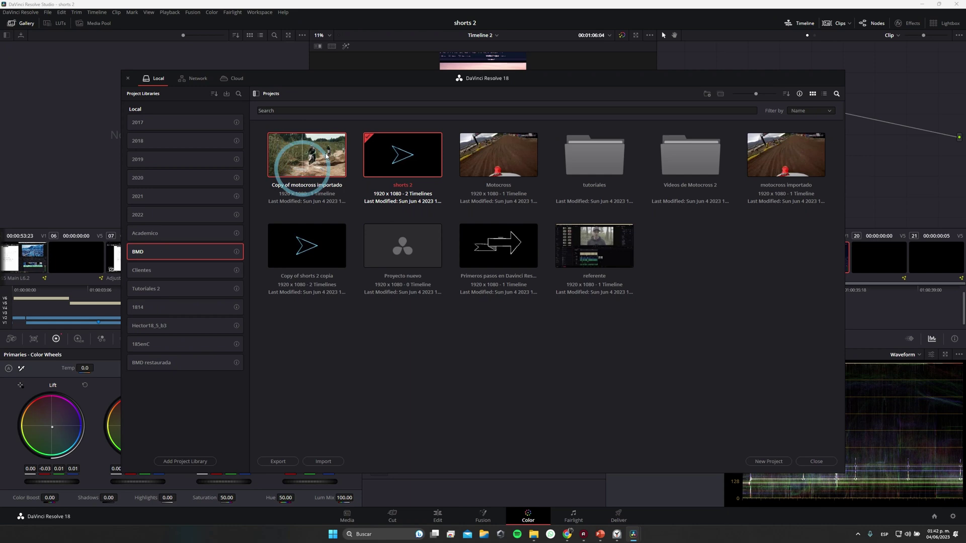
click(423, 373)
key(alt+Tab)
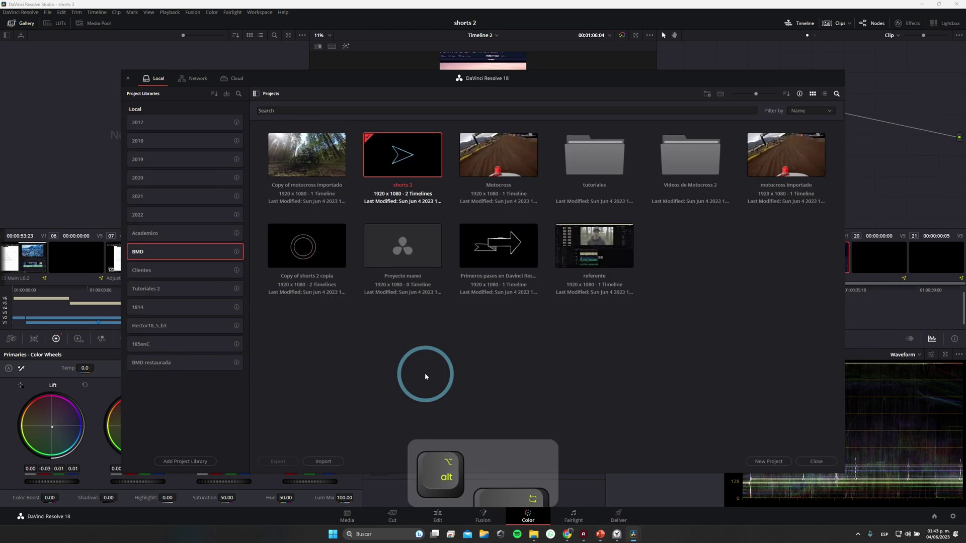
Open File Explorer beside Resolve and go to the proyect archive folder.
key(super+e)
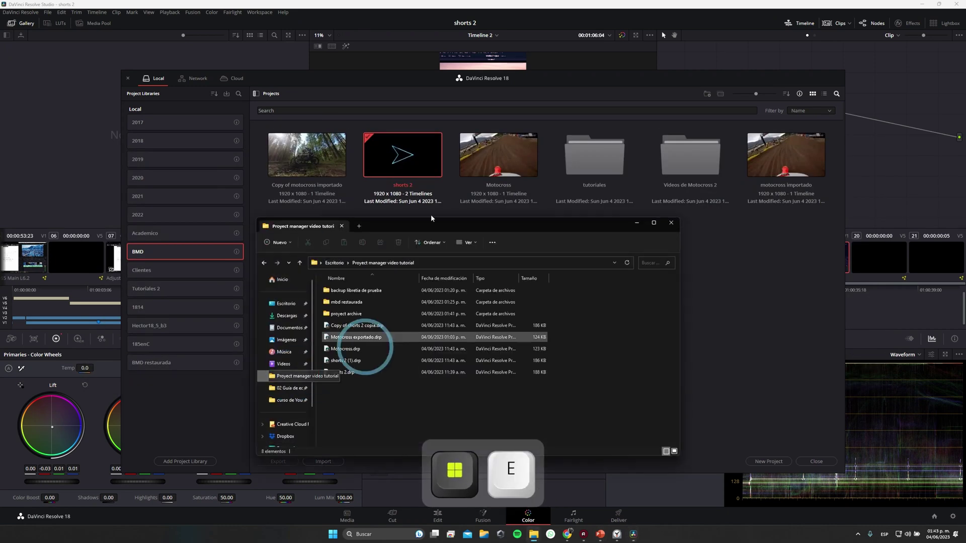
drag(433, 223, 185, 192)
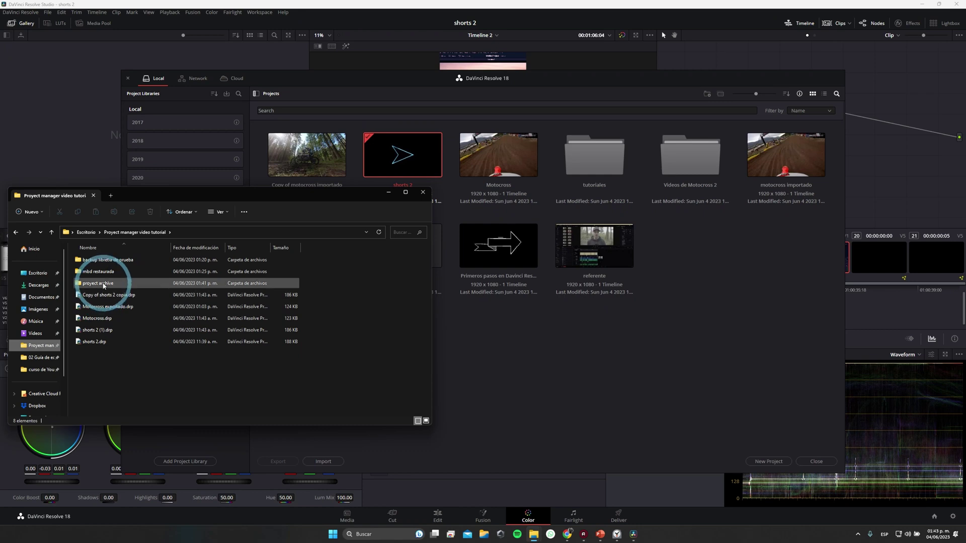
double_click(104, 286)
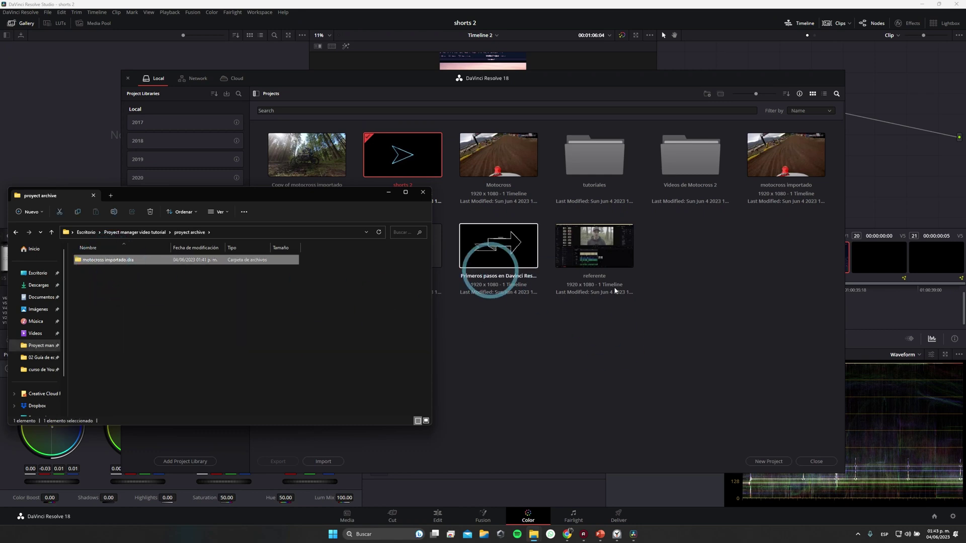
Drag motocross importado.dra into the Project Manager and name it 'motocrros restaurado al arrastrar'.
drag(106, 259, 615, 347)
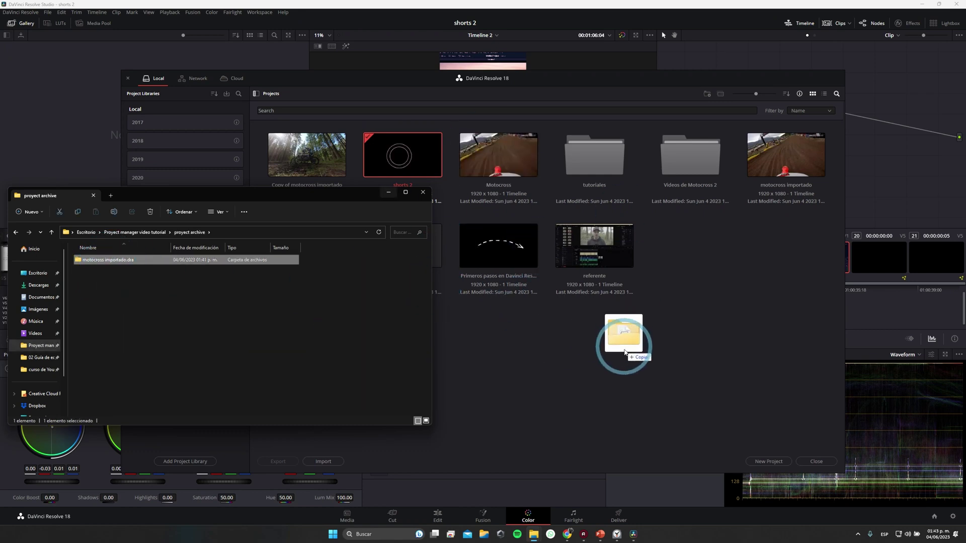
click(492, 258)
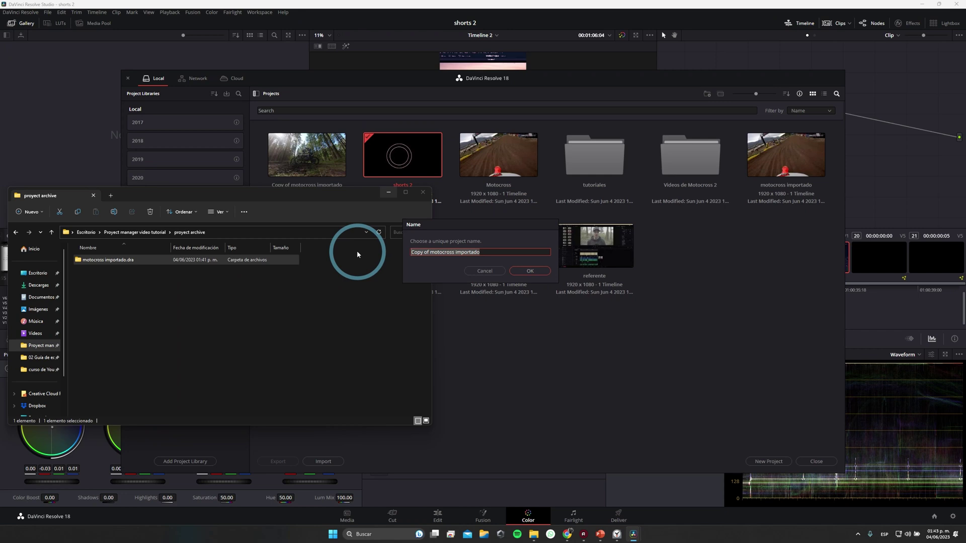
key(BackSpace)
text(motocrros restaurado al arrastrar)
click(530, 270)
click(324, 164)
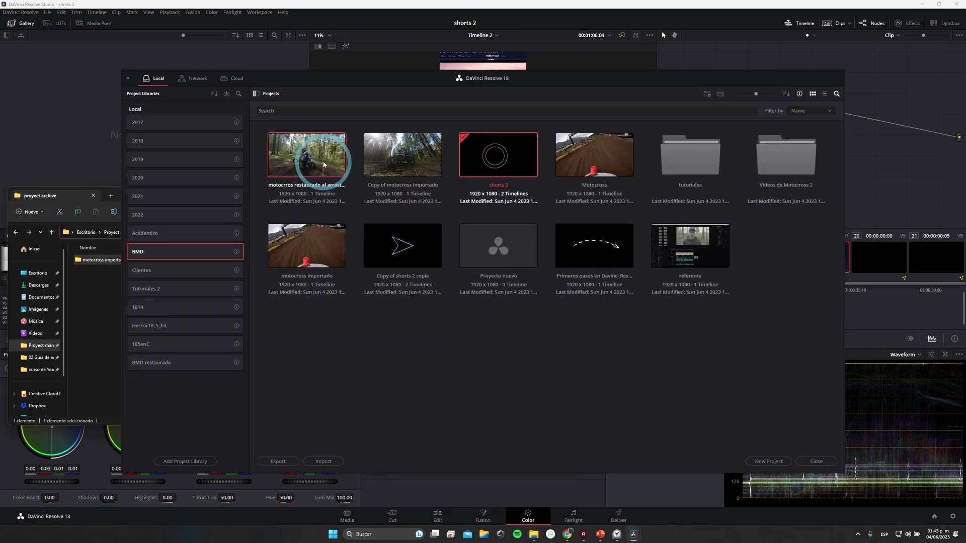